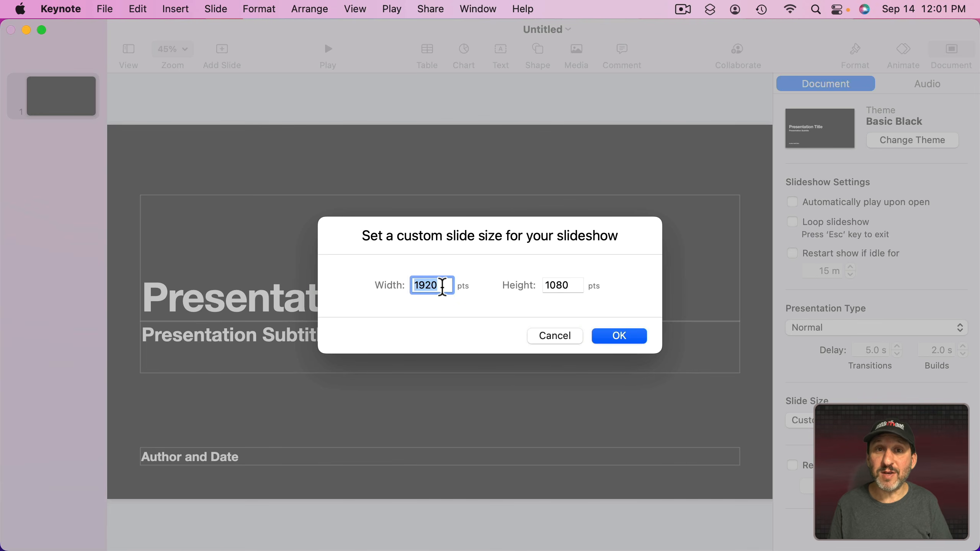
Set the custom slide size to 3840 pts wide by 2160 pts high
text(3840)
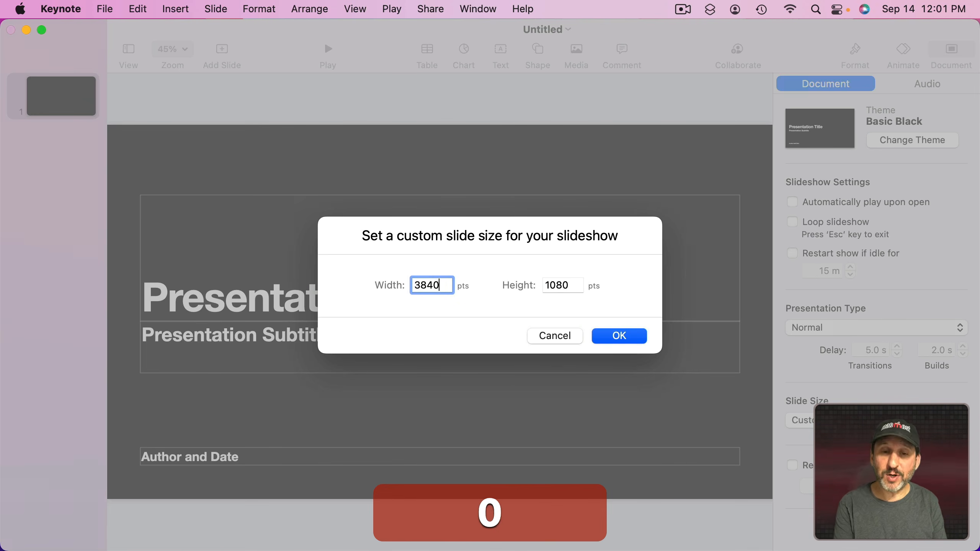
key(Tab)
text(2160)
key(Return)
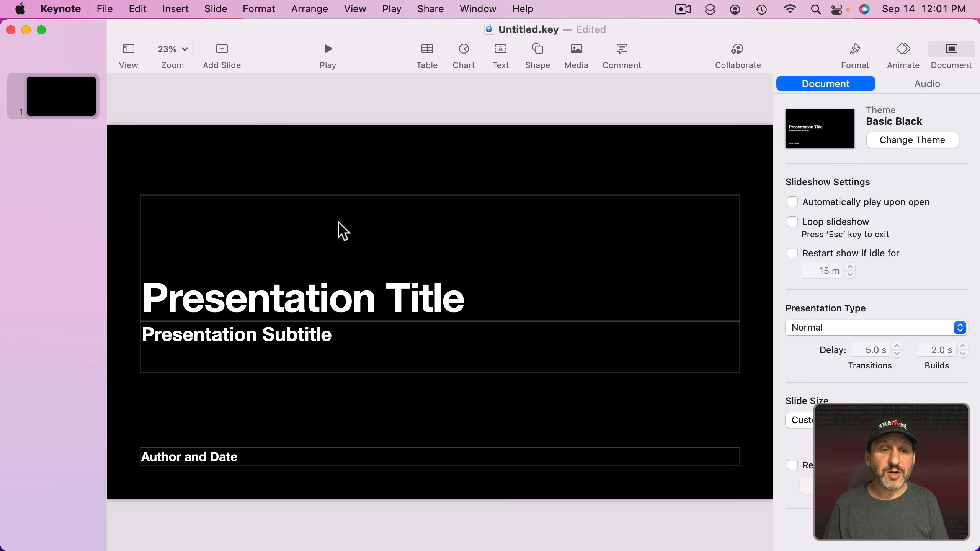
Delete the title, subtitle and author placeholders from the slide and add a text box reading "Directed By"
drag(230, 157, 389, 483)
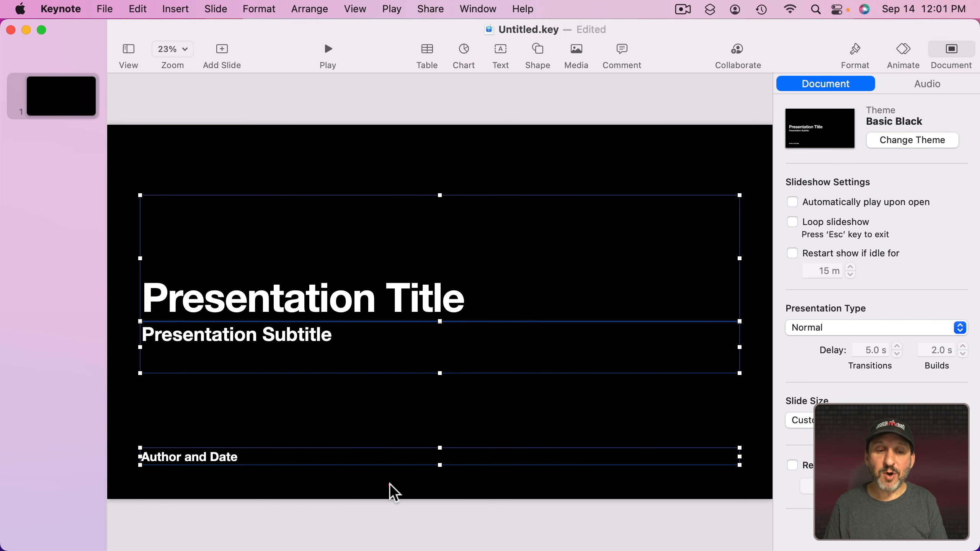
key(BackSpace)
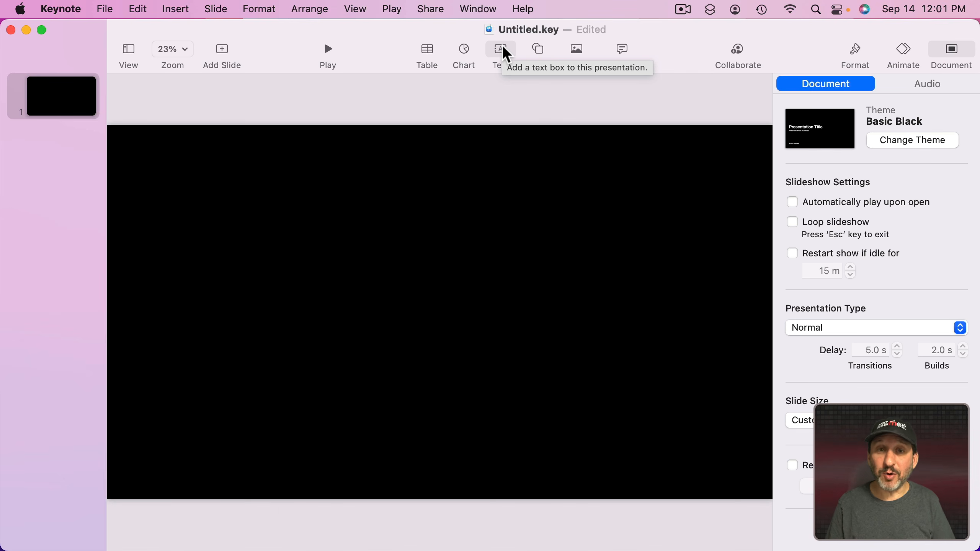
click(506, 58)
click(440, 307)
text(D)
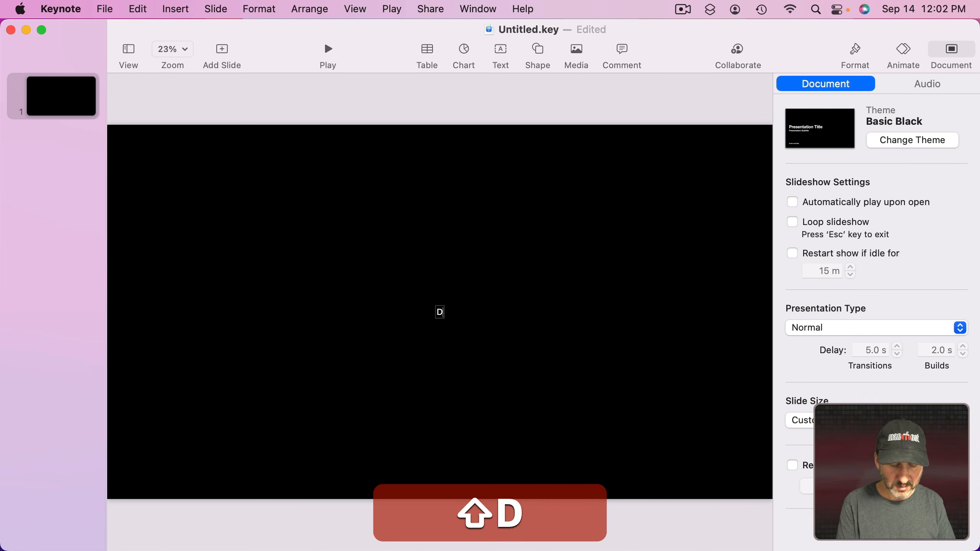
text(irected By)
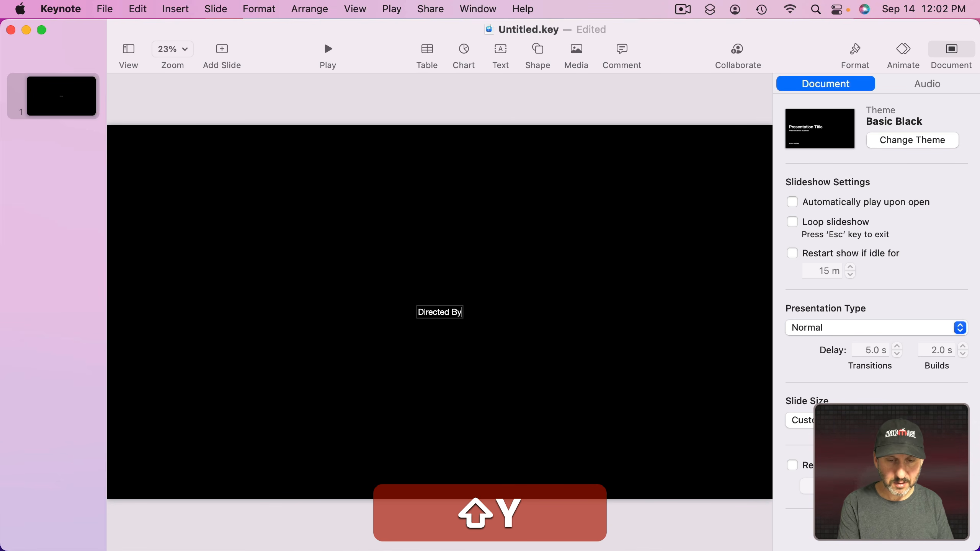
Format the "Directed By" text as bold at 108 pt
key(super+a)
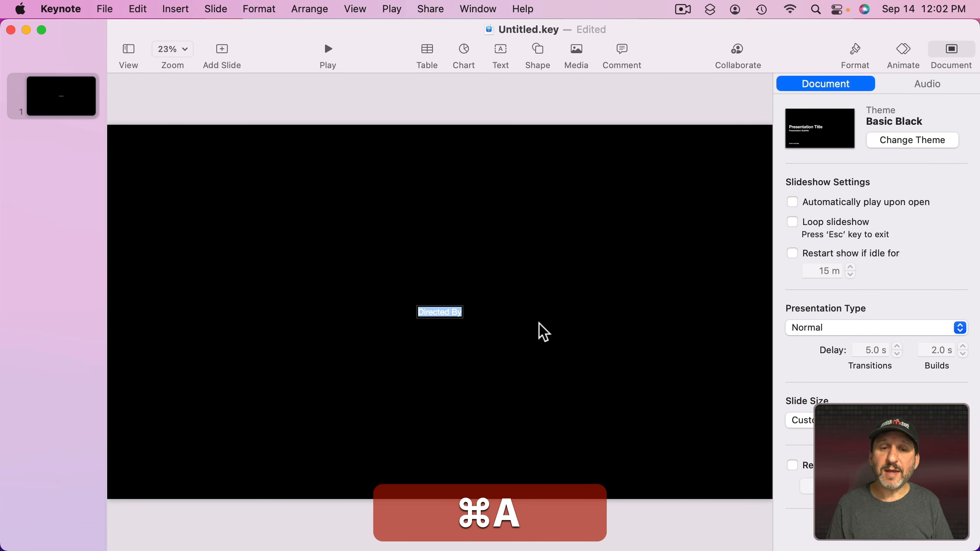
click(853, 49)
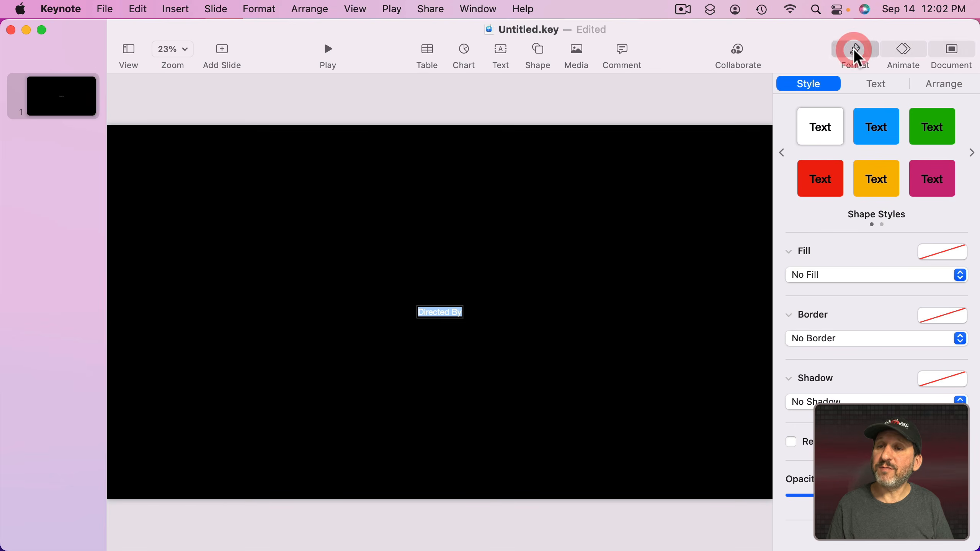
click(876, 85)
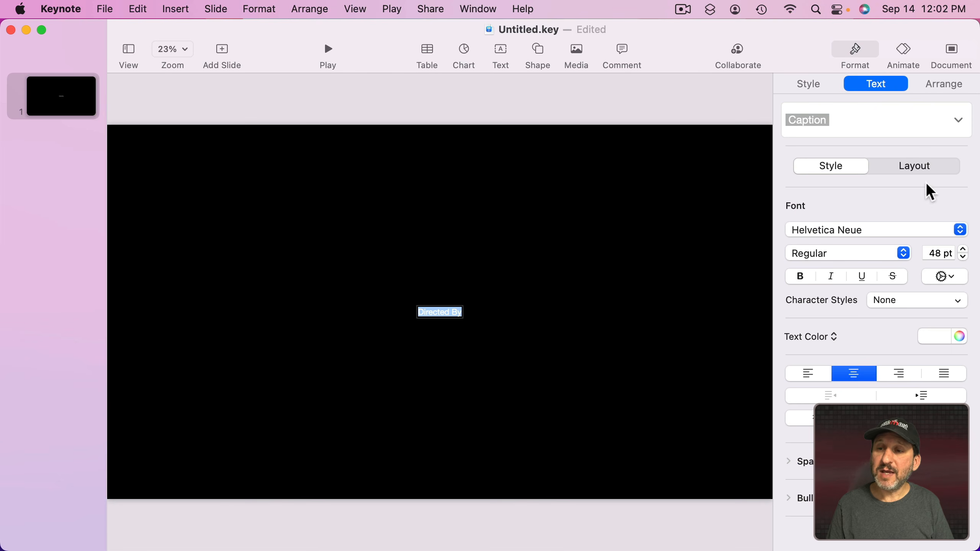
click(964, 249)
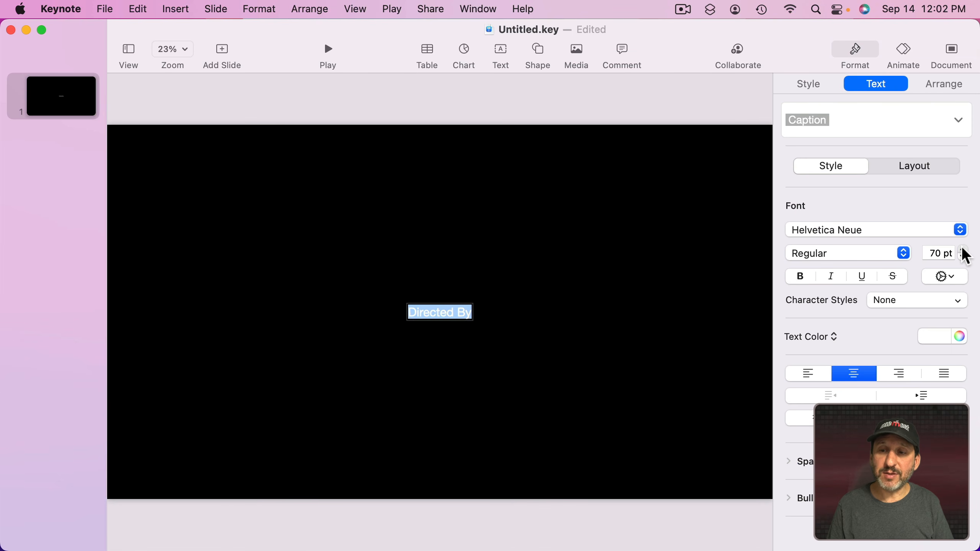
click(800, 277)
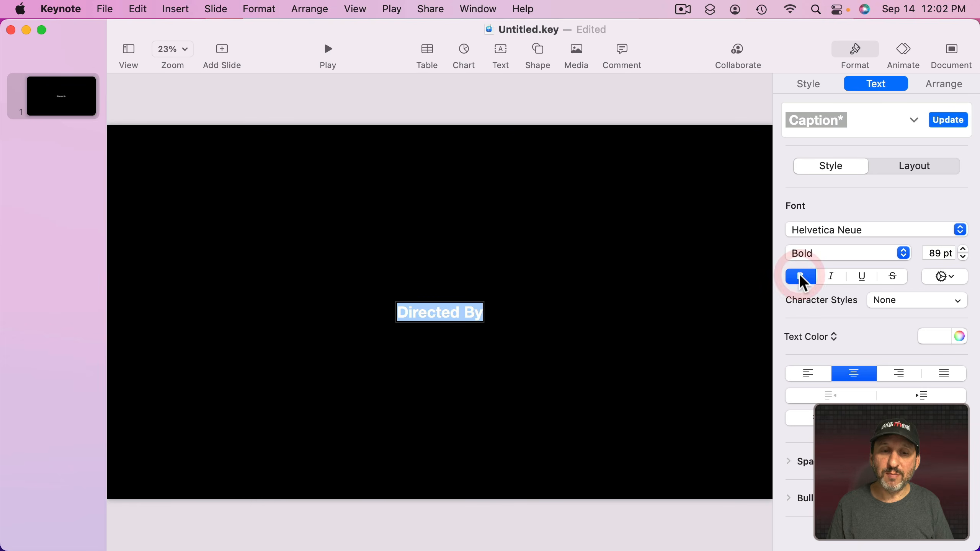
click(878, 229)
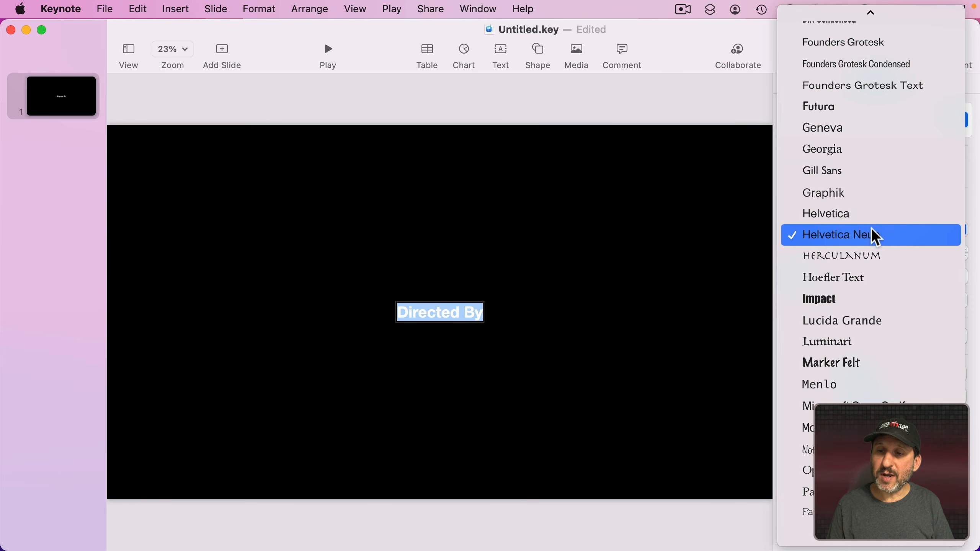
click(754, 230)
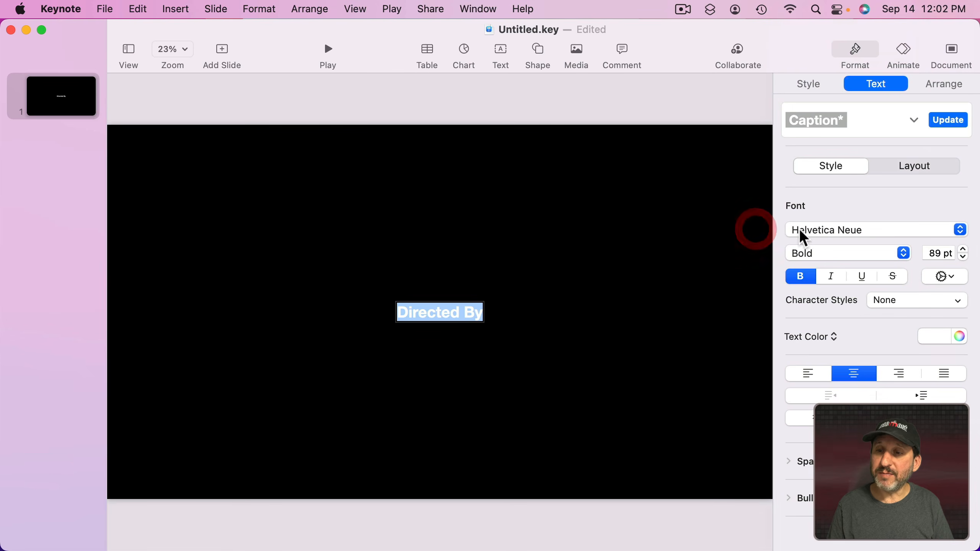
click(964, 250)
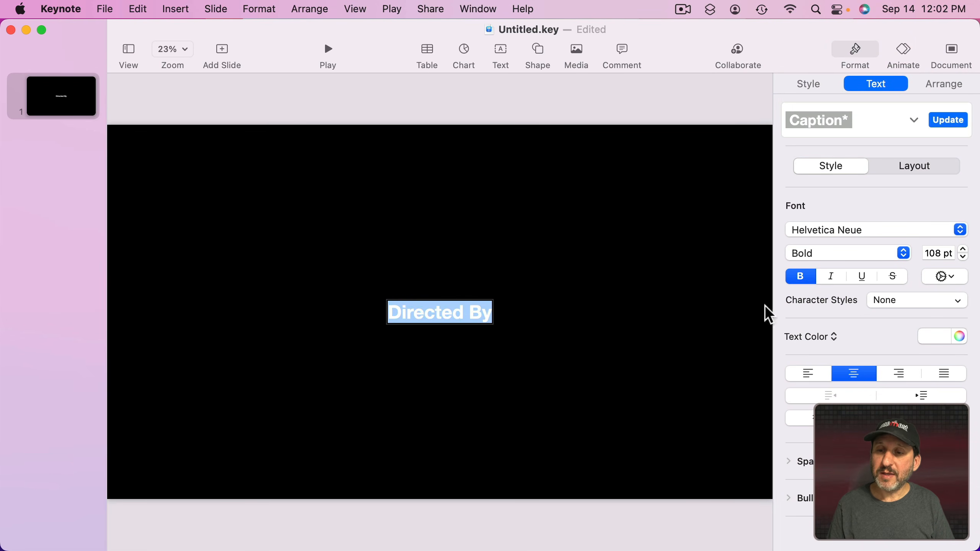
click(505, 357)
Duplicate the "Directed By" text box directly below the original and replace the copy's text with the director's name
key(alt)
drag(431, 322, 426, 354)
double_click(426, 352)
key(alt+super+a)
key(super+a)
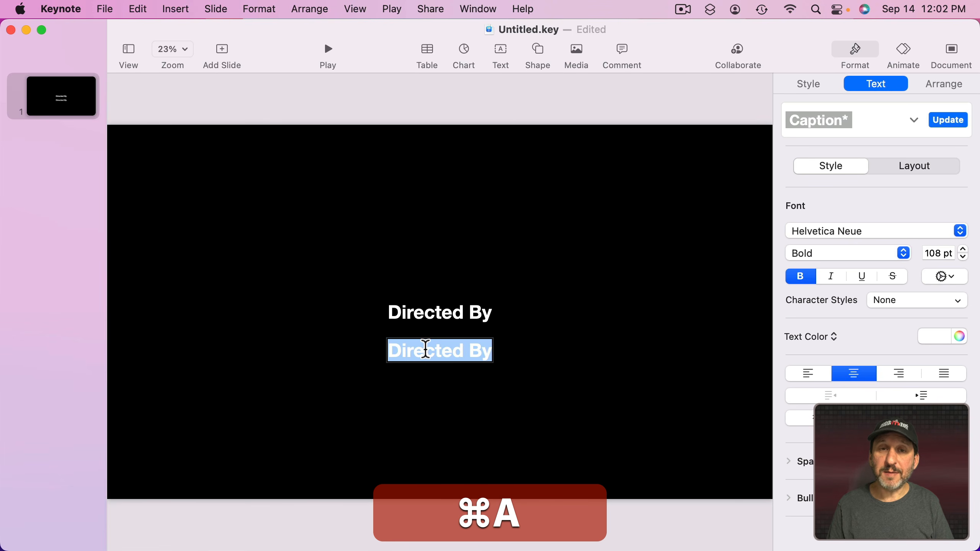
text(Alan)
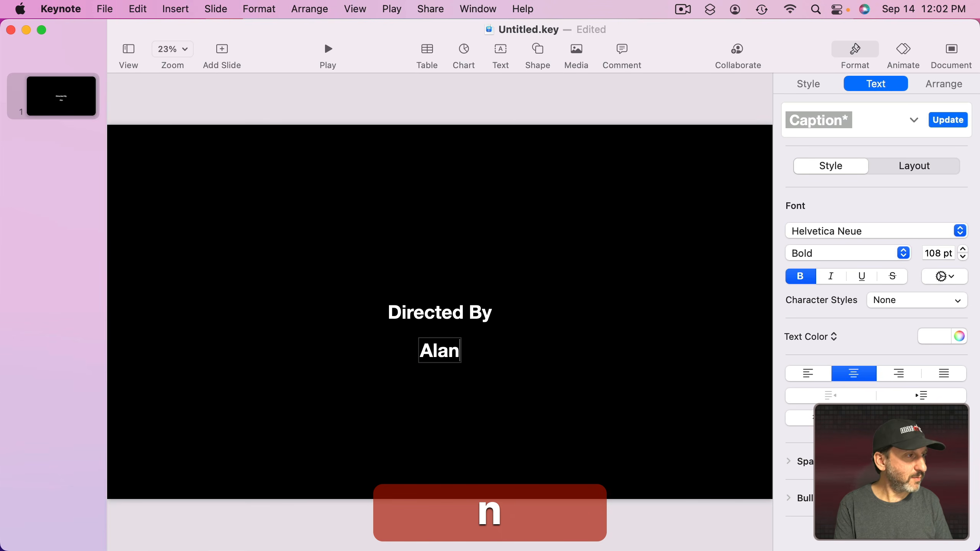
text( Smithee)
Enlarge the director's name beyond the "Directed By" line and move both text boxes up together to the slide's vertical centre
key(super+a)
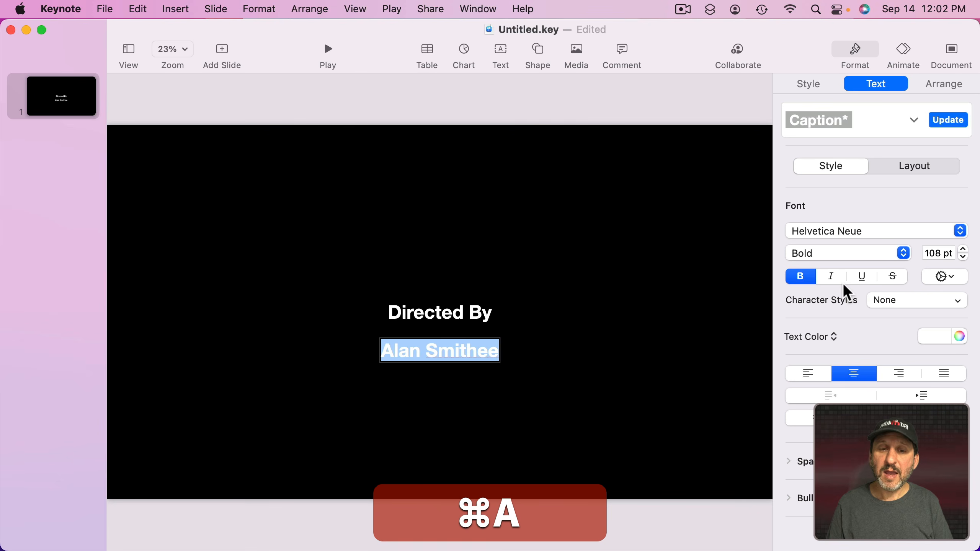
click(963, 249)
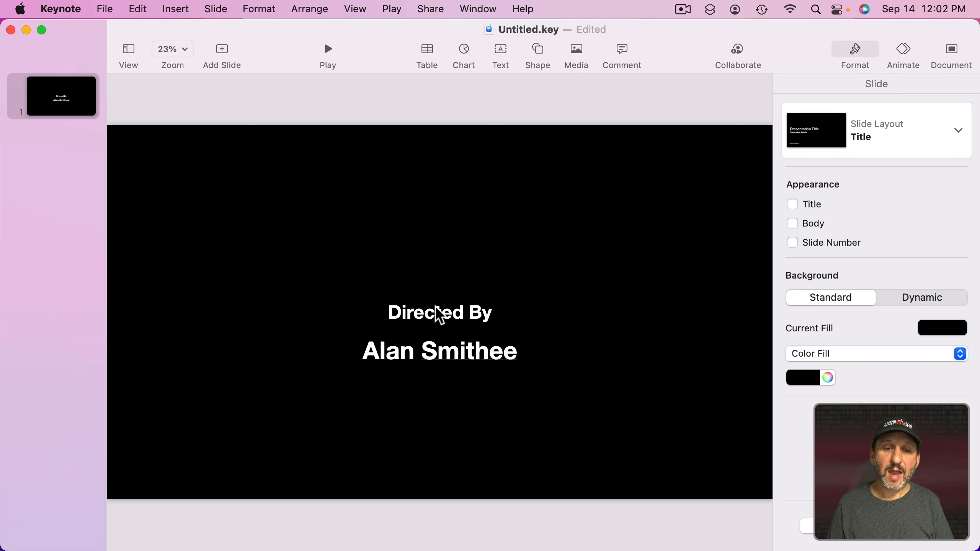
click(433, 310)
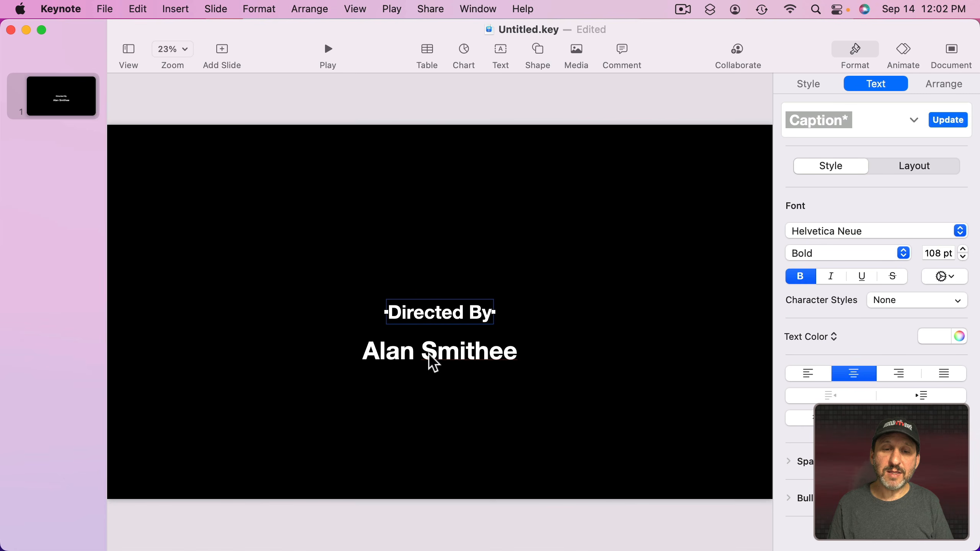
shift+click(429, 353)
drag(433, 320, 437, 289)
click(385, 258)
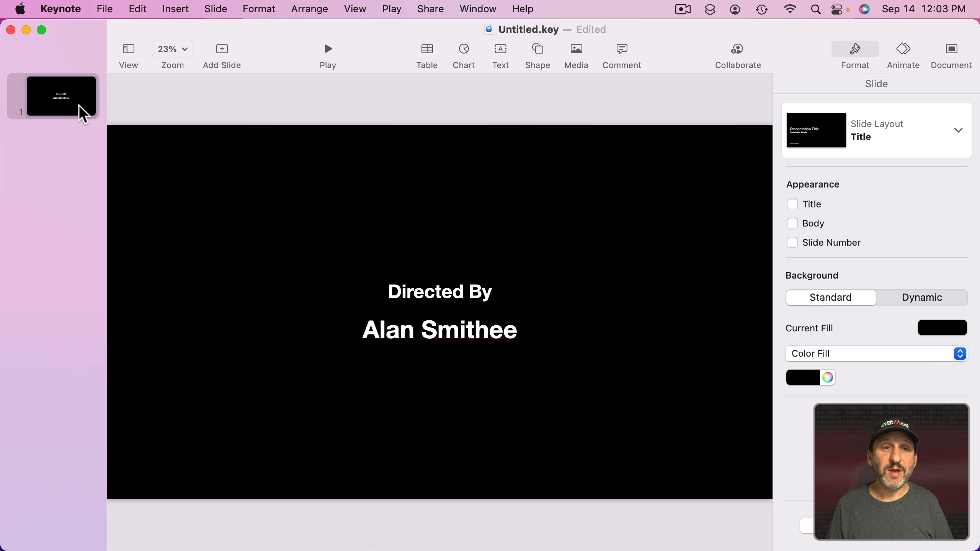
Add two Blank slides, placing one before and one after the "Directed By" slide
click(221, 58)
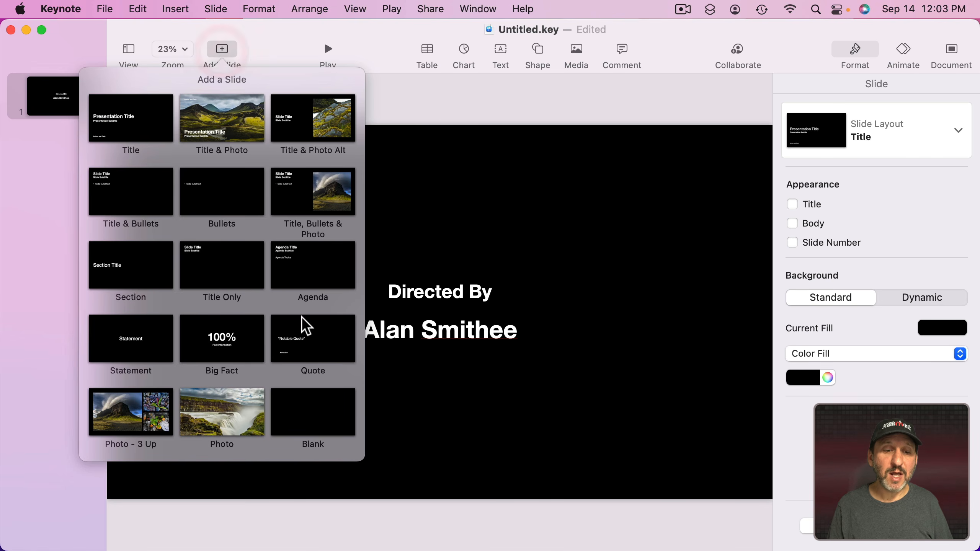
click(327, 422)
drag(49, 137, 57, 84)
click(225, 50)
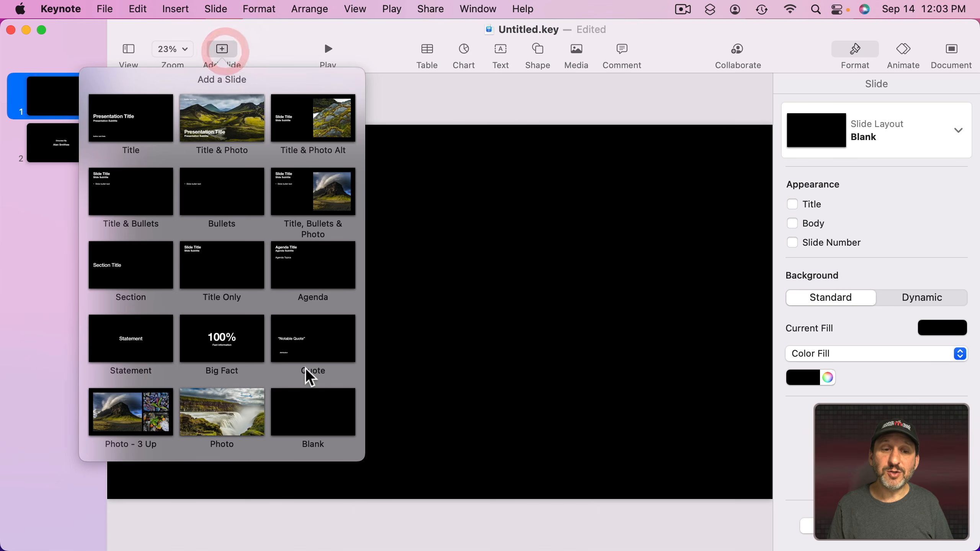
click(312, 423)
drag(62, 152, 58, 209)
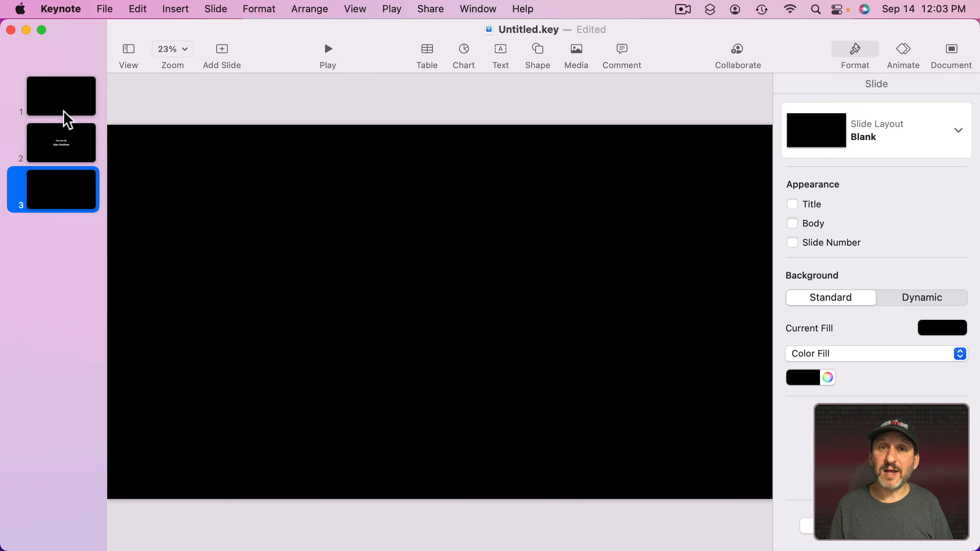
click(67, 106)
click(66, 144)
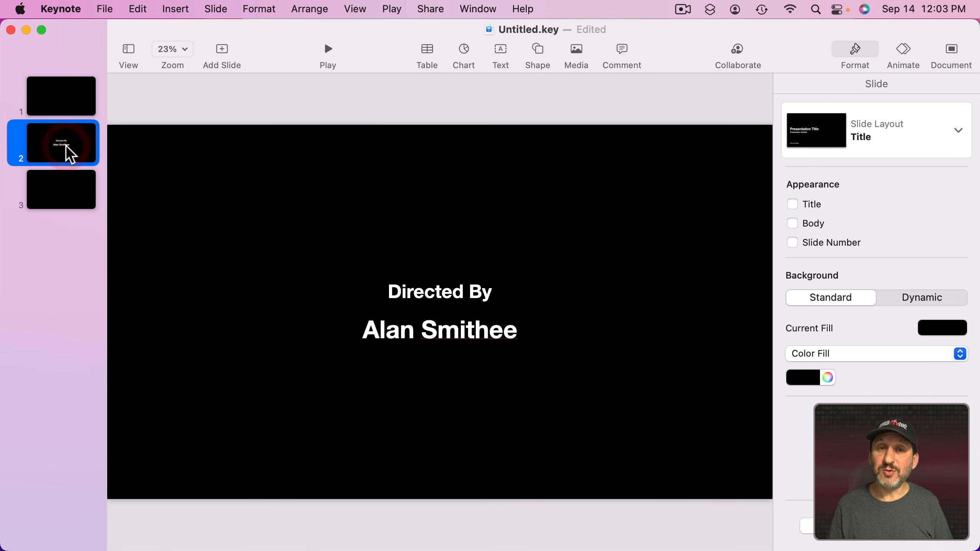
click(63, 197)
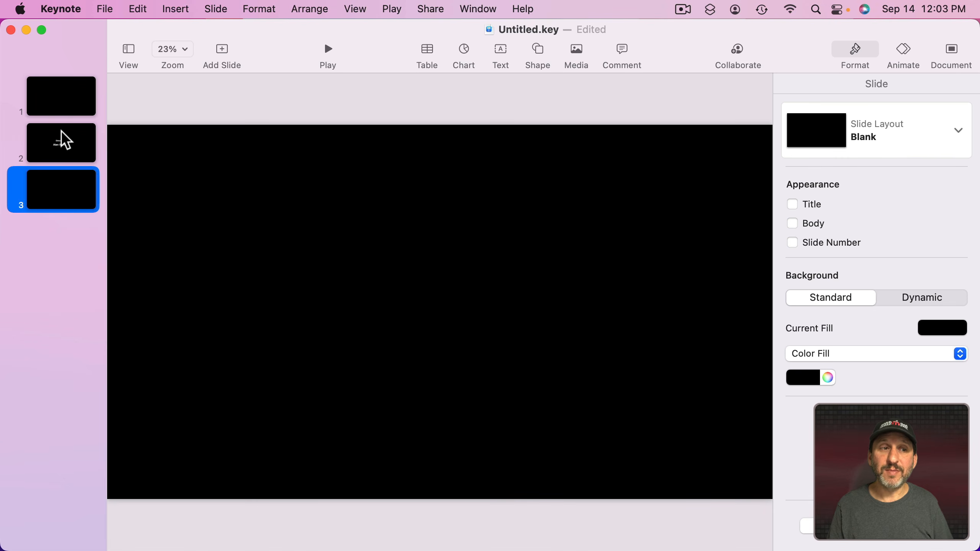
Add a Dissolve transition to the first blank slide with a 1 s duration, starting automatically
click(62, 103)
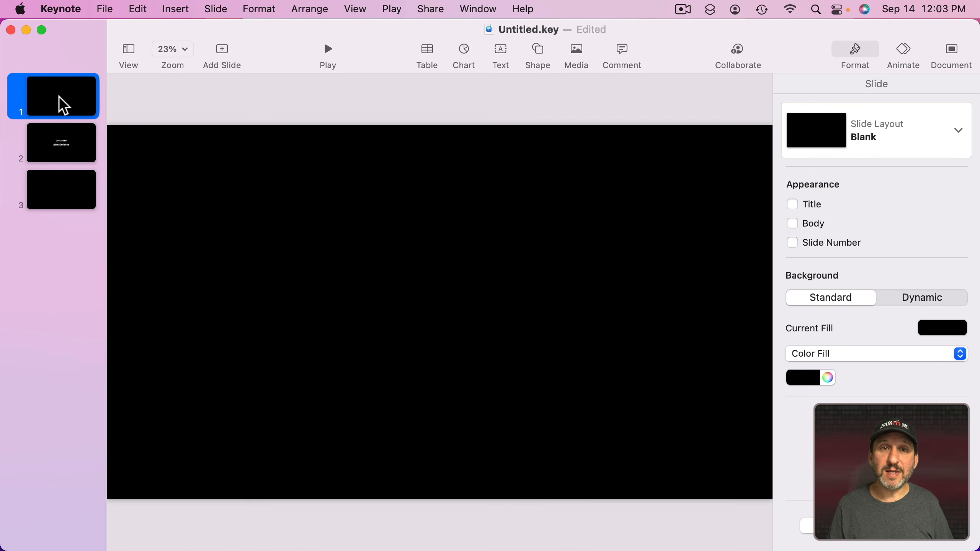
click(903, 47)
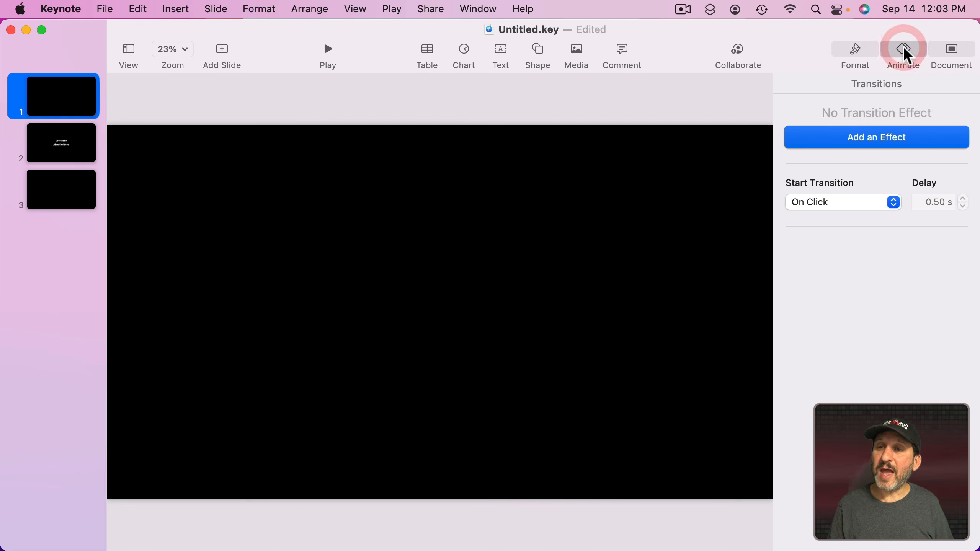
click(871, 140)
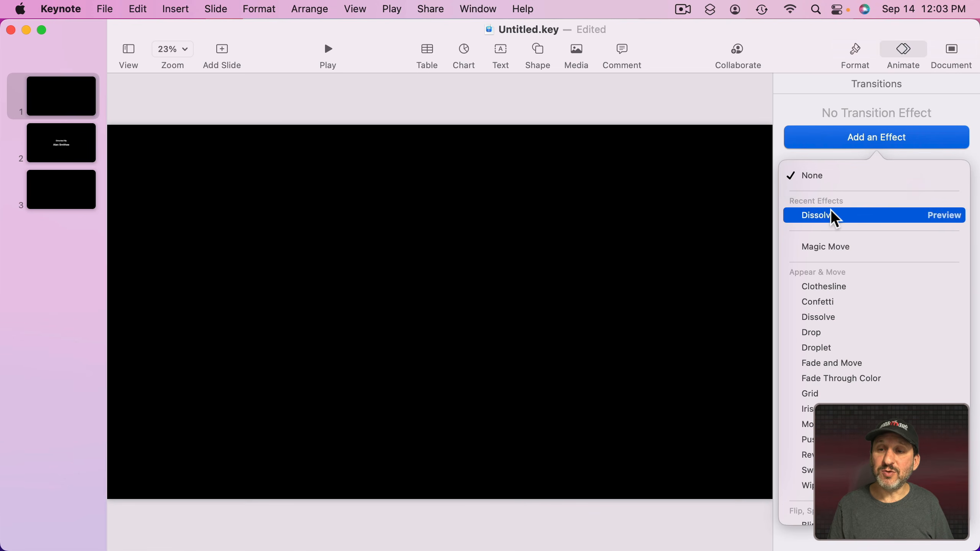
click(829, 211)
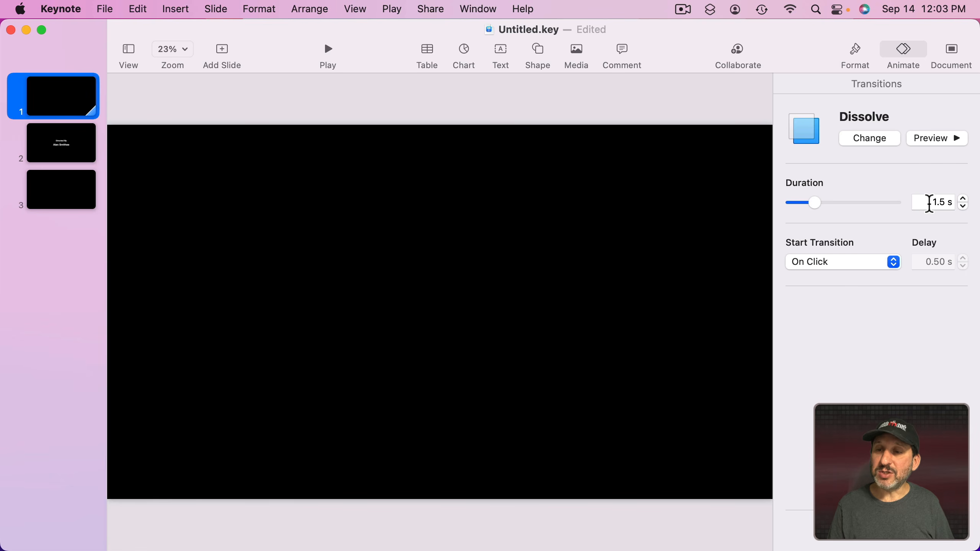
click(929, 202)
text(1)
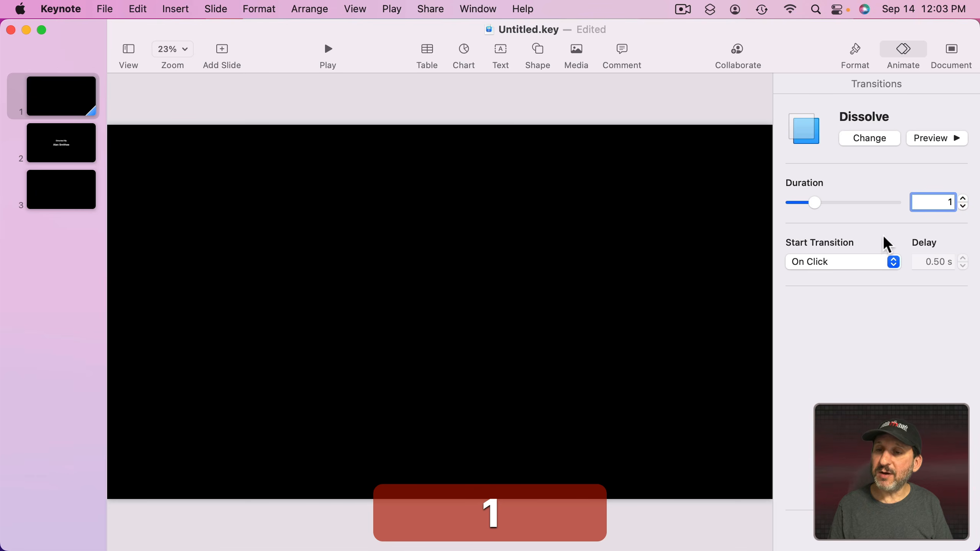
click(845, 261)
click(842, 278)
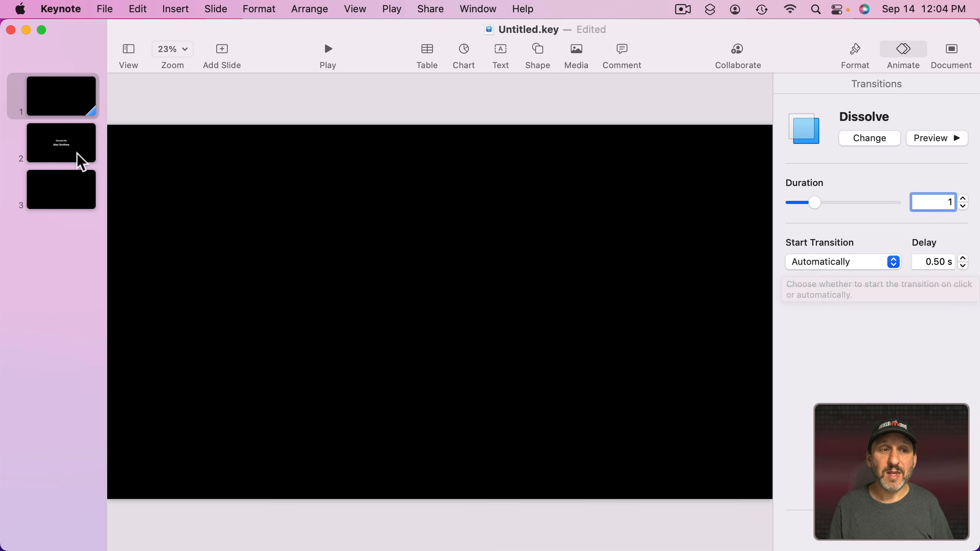
Add a Dissolve transition to the "Directed By" slide with a 0.5 s duration, starting automatically
click(66, 149)
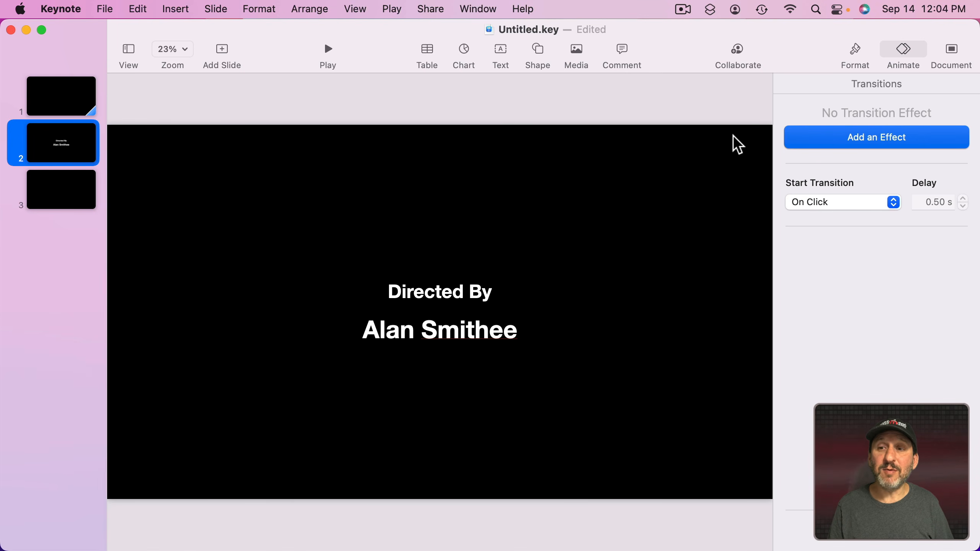
click(863, 141)
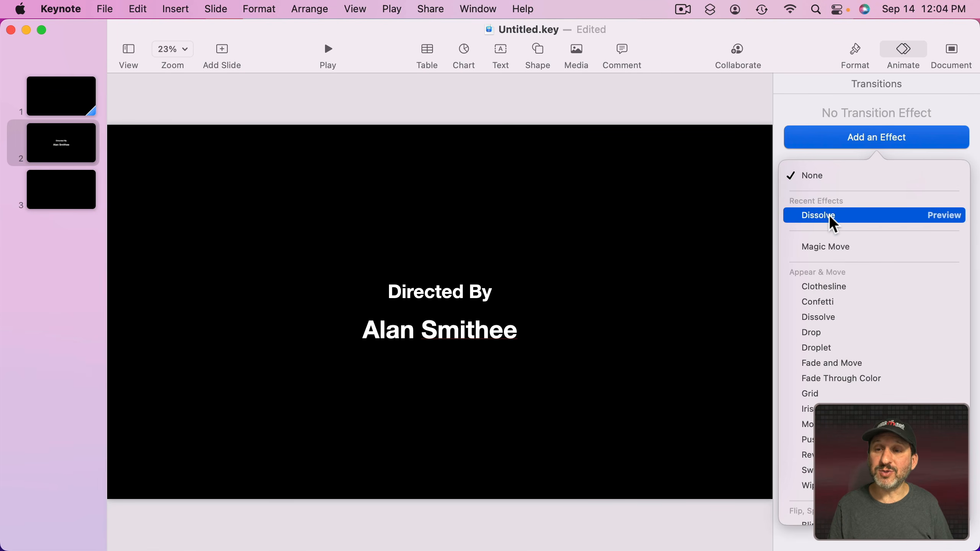
click(828, 215)
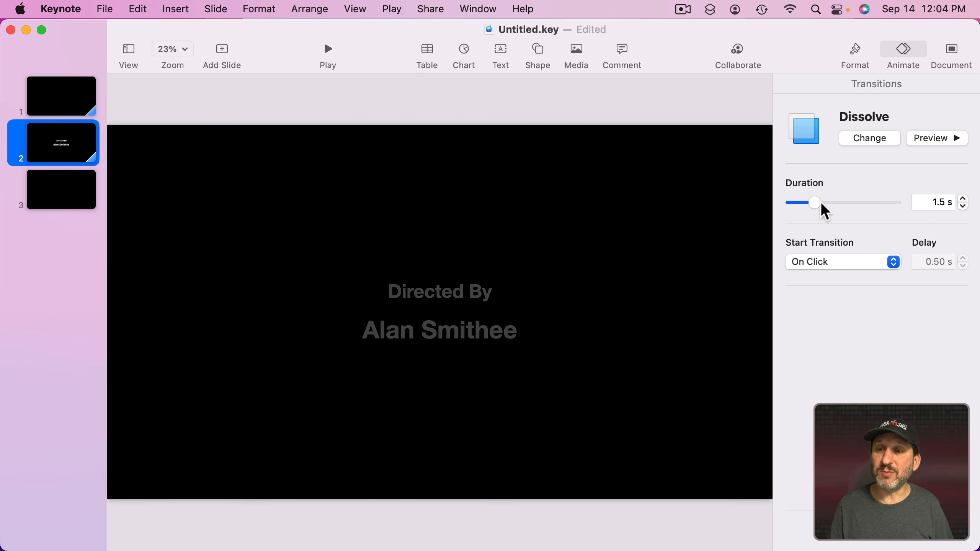
drag(926, 203, 962, 208)
text(.5)
key(Return)
click(844, 264)
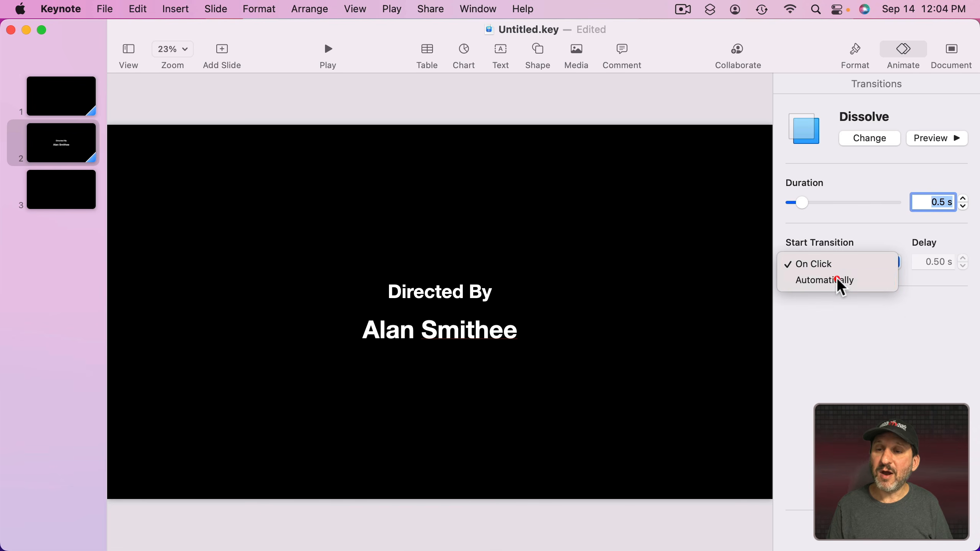
click(836, 277)
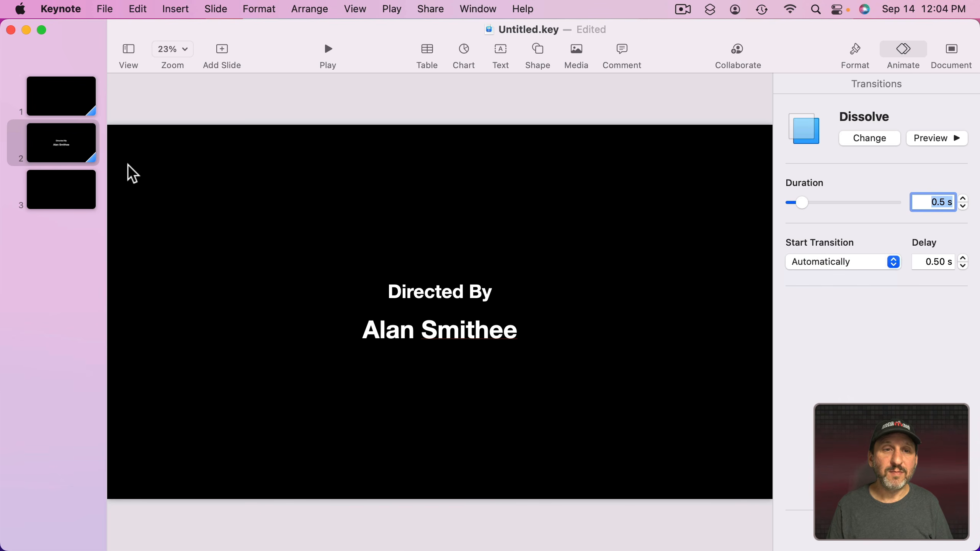
Play the slideshow from the "Directed By" slide to check the fade-out, and exit playback
click(329, 52)
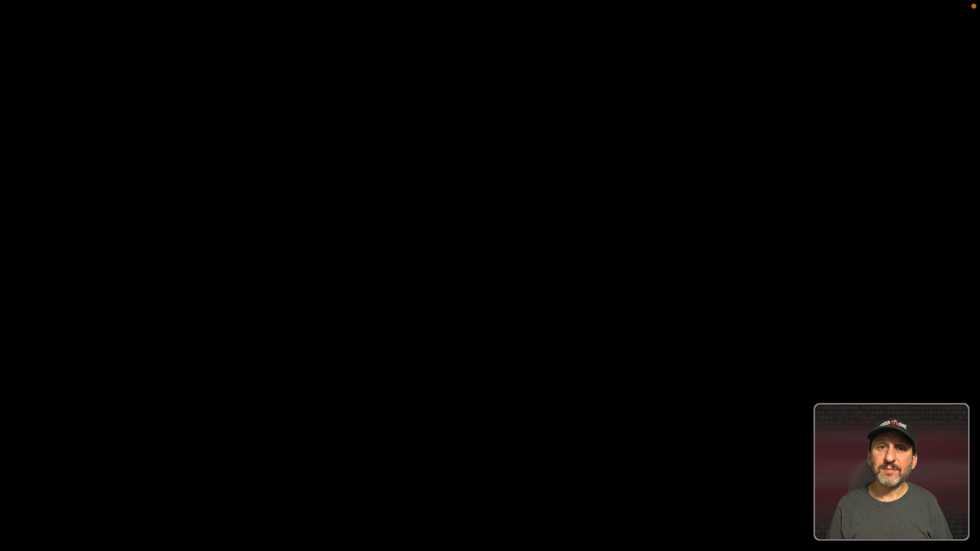
key(Escape)
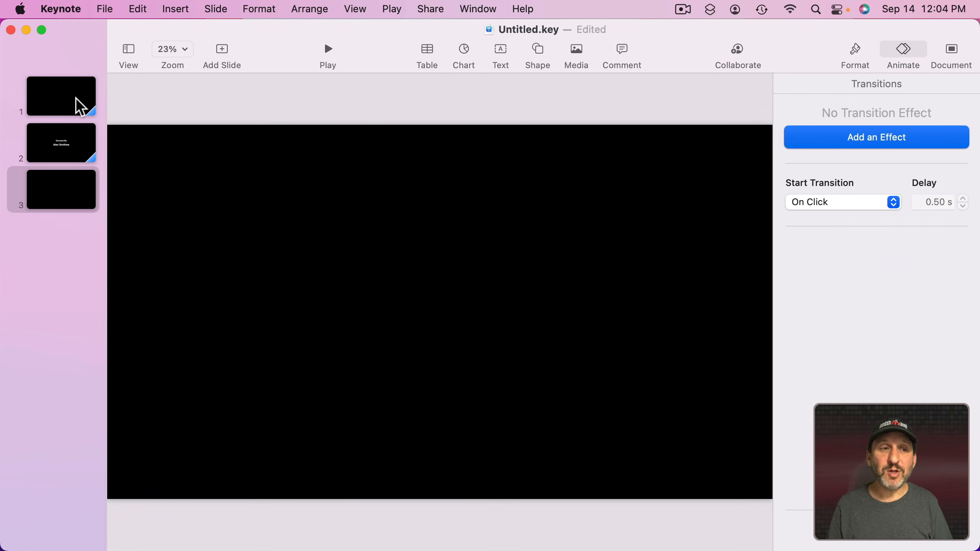
Reduce the presentation to the single "Directed By" slide with no transition effect
click(73, 141)
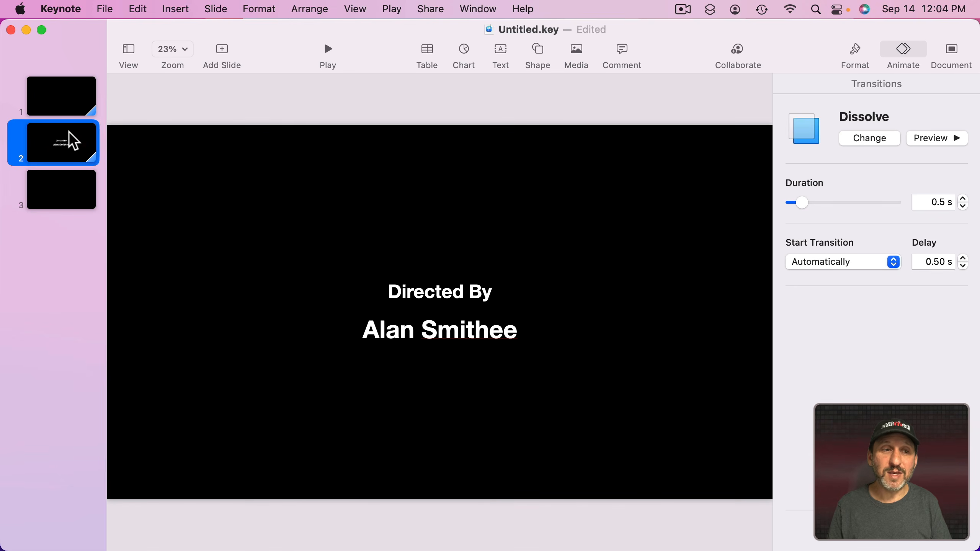
drag(69, 142, 62, 253)
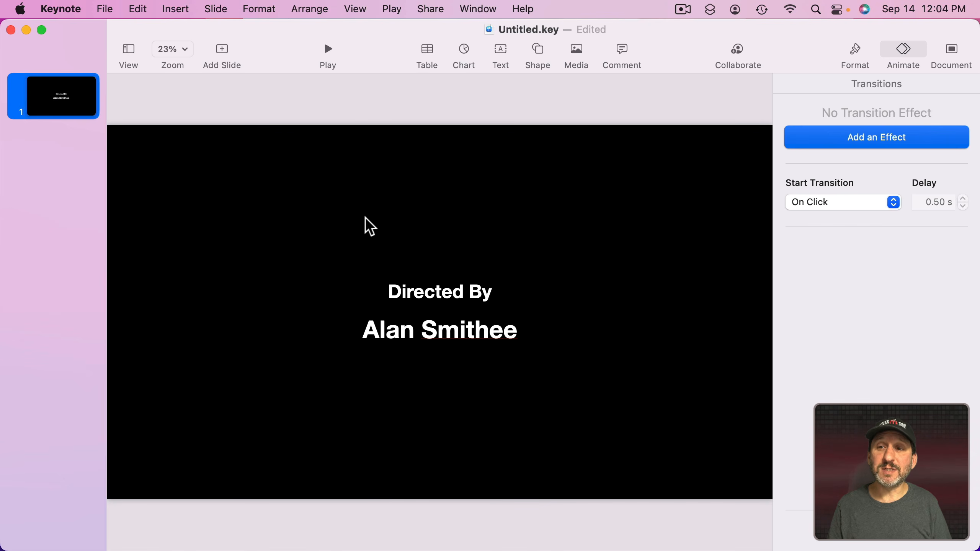
Add a Dissolve build-in effect with a 1 s duration to both the "Directed By" and director's name text boxes
click(418, 294)
shift+click(419, 331)
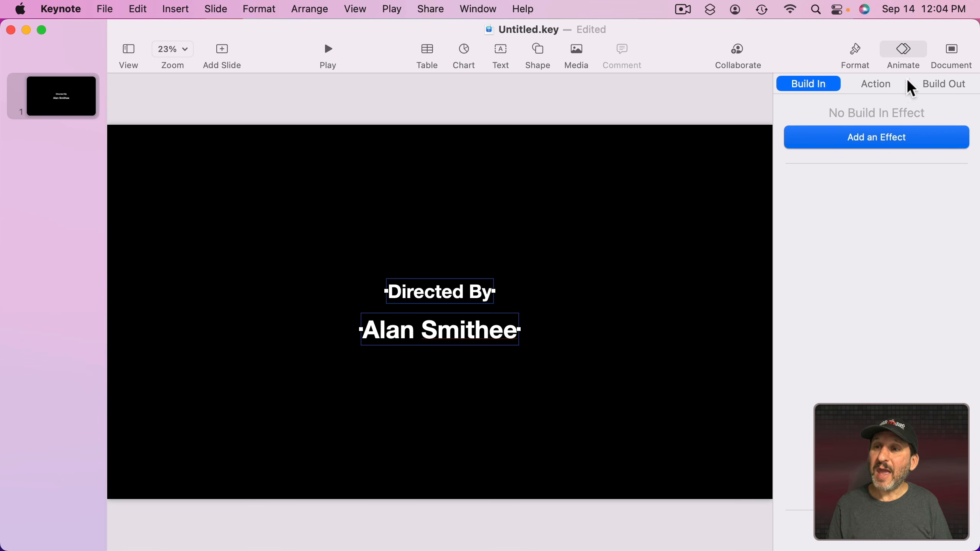
click(848, 144)
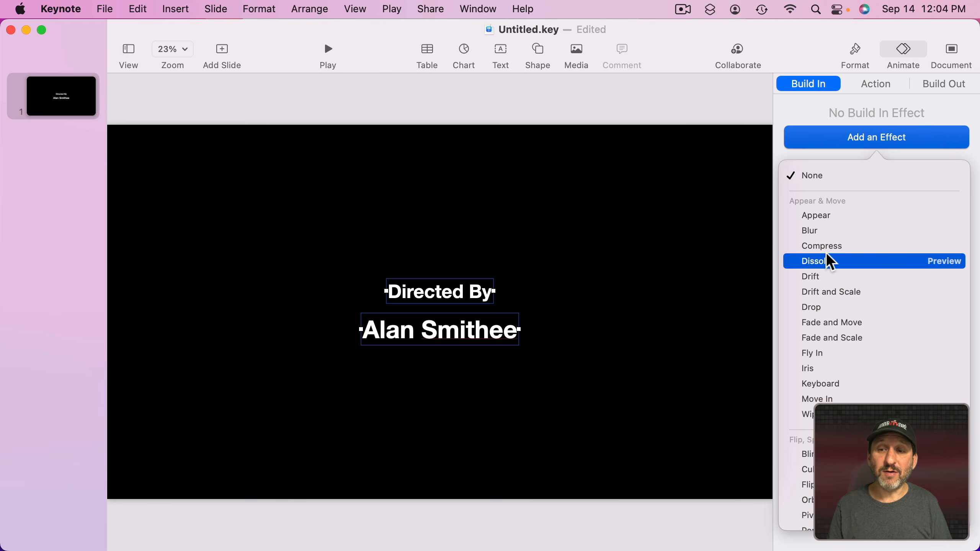
click(828, 260)
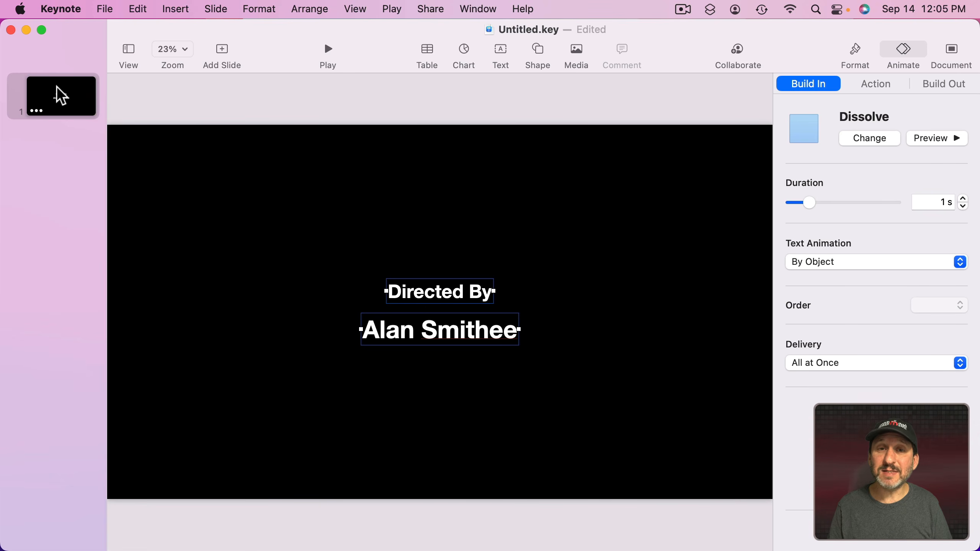
drag(934, 203, 923, 182)
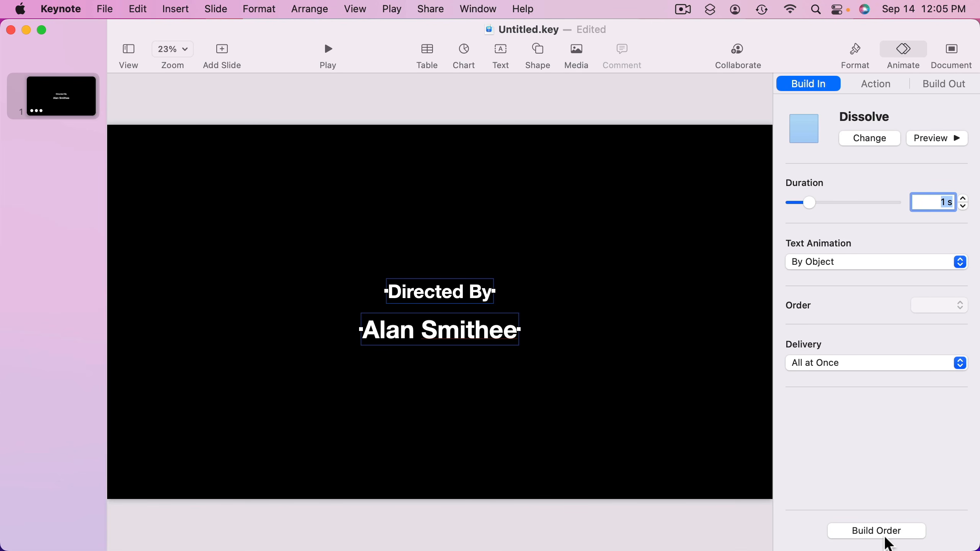
Open the build order beside the title text and change how the "Directed By" build-in starts
click(883, 532)
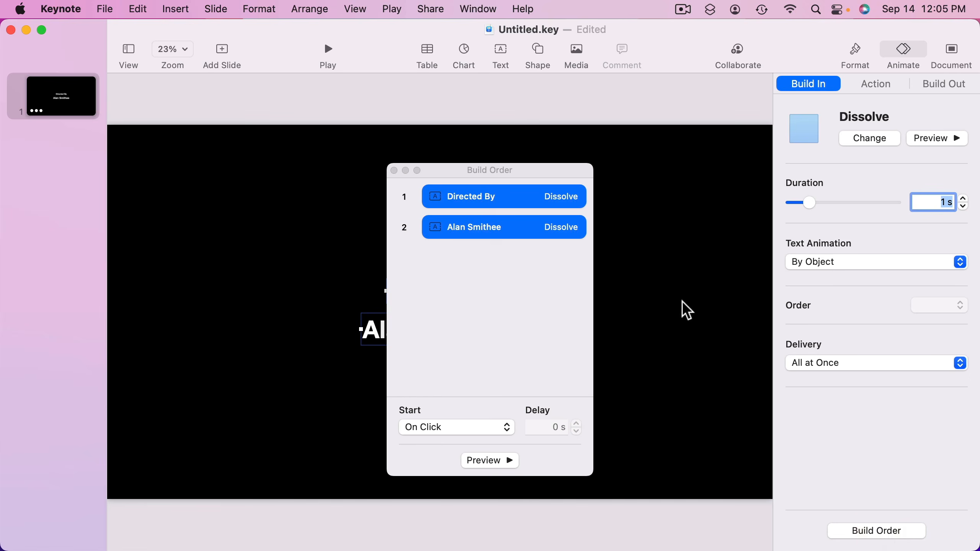
drag(548, 173, 729, 114)
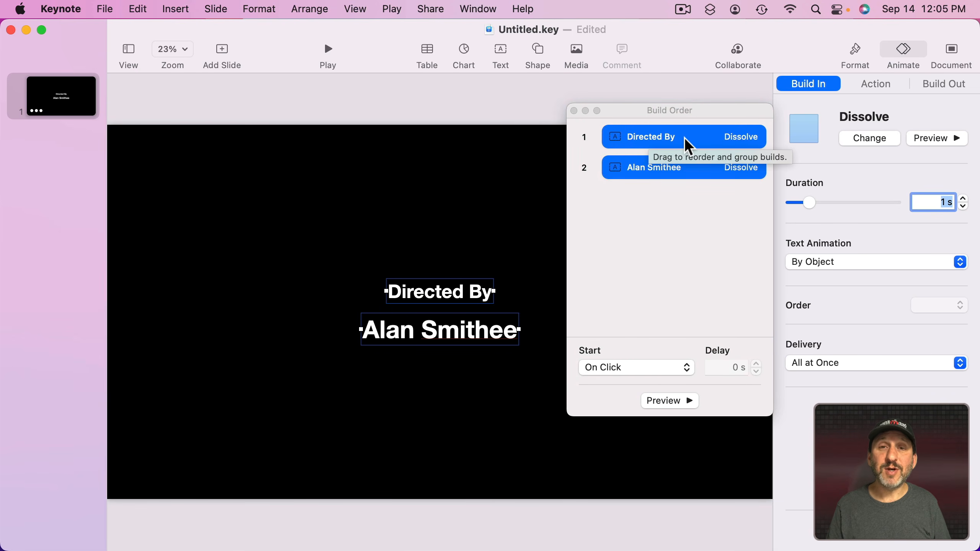
click(633, 140)
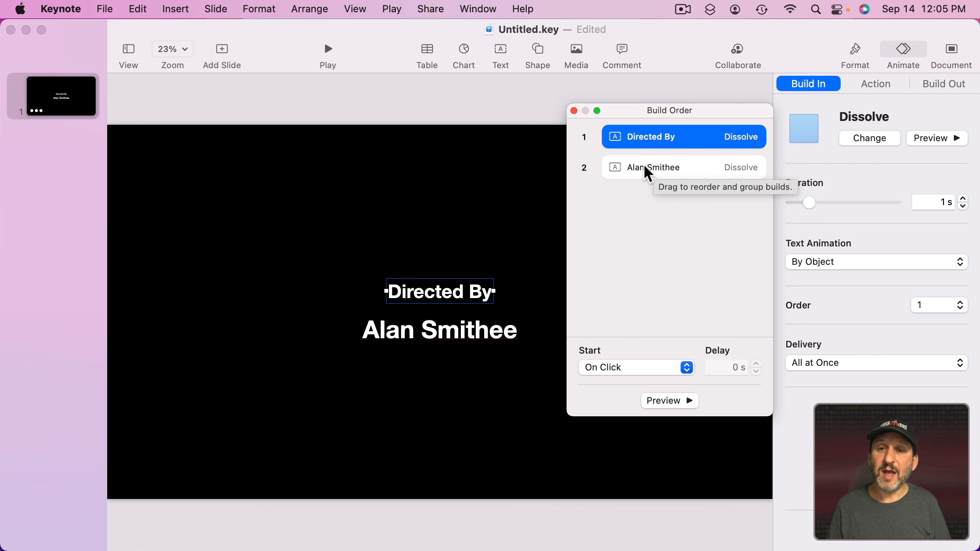
click(621, 369)
click(622, 385)
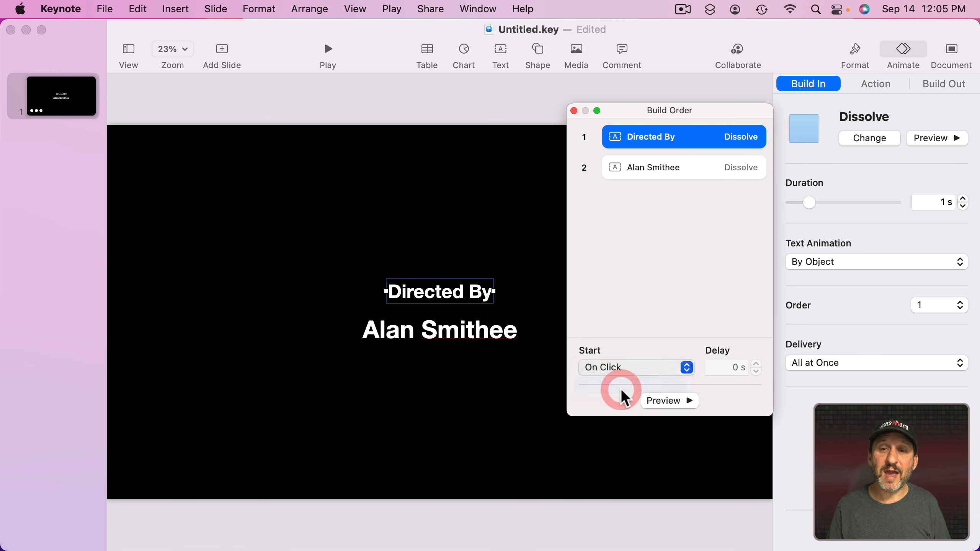
Set the director's name build-in to start With Build 1 and preview the builds
click(647, 166)
click(630, 369)
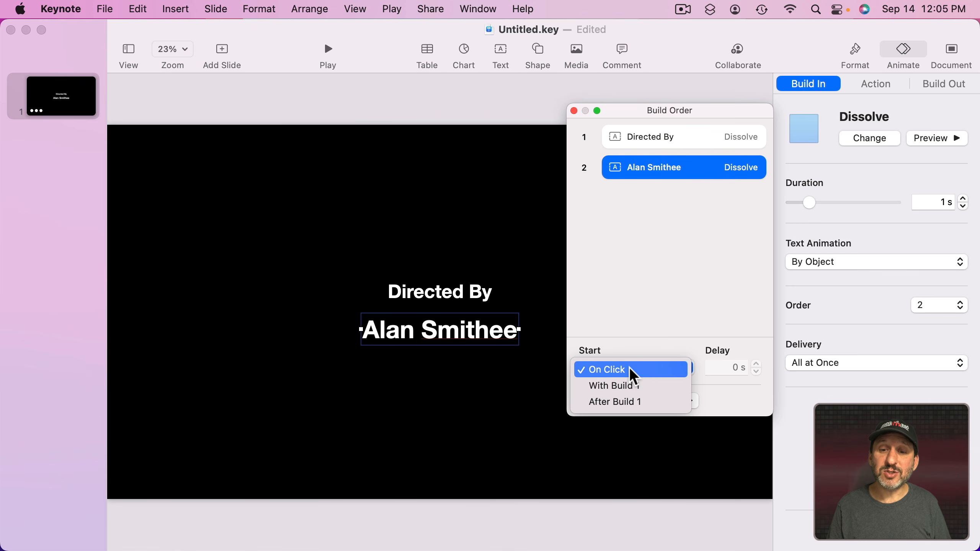
click(631, 388)
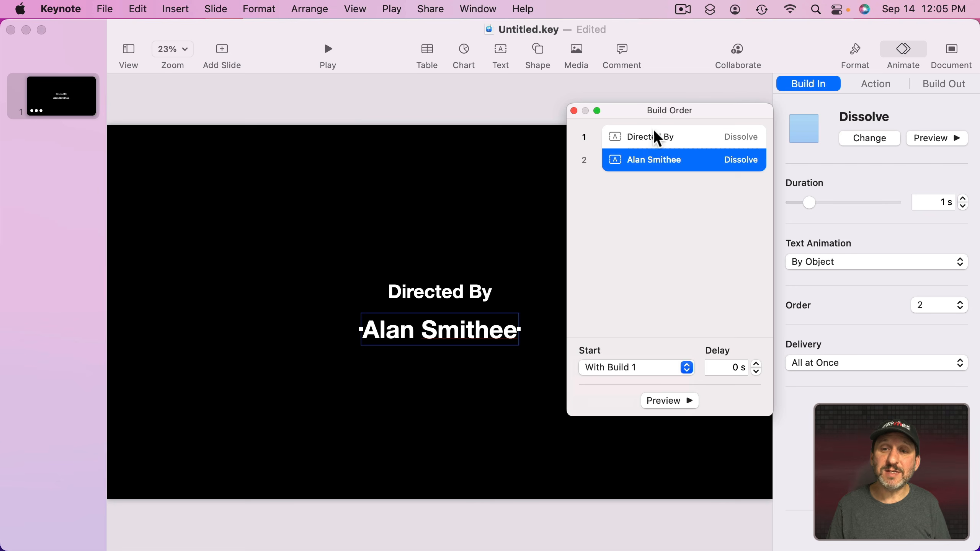
click(658, 401)
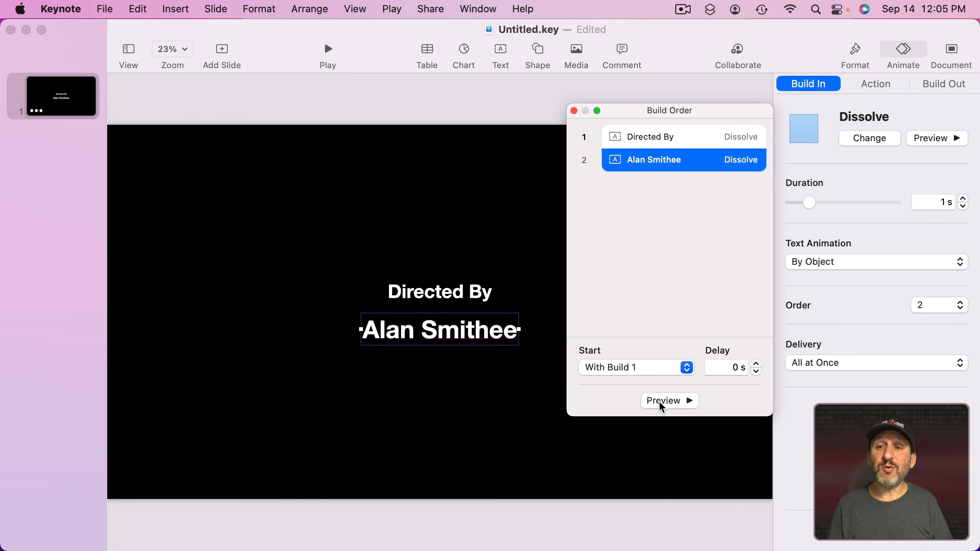
click(684, 137)
Add a Dissolve build-out effect to both title text boxes and set its duration to 0.5 s
click(451, 290)
shift+click(444, 327)
click(941, 84)
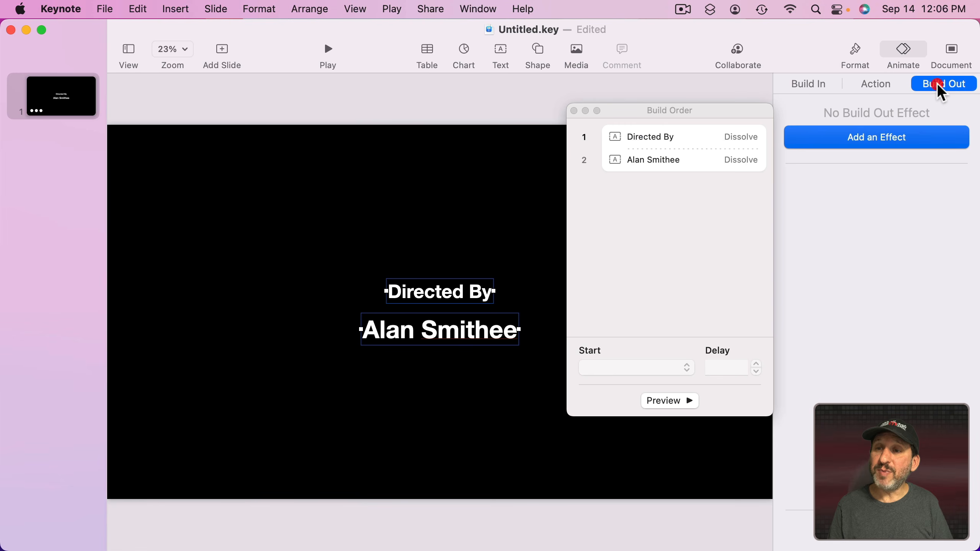
click(886, 140)
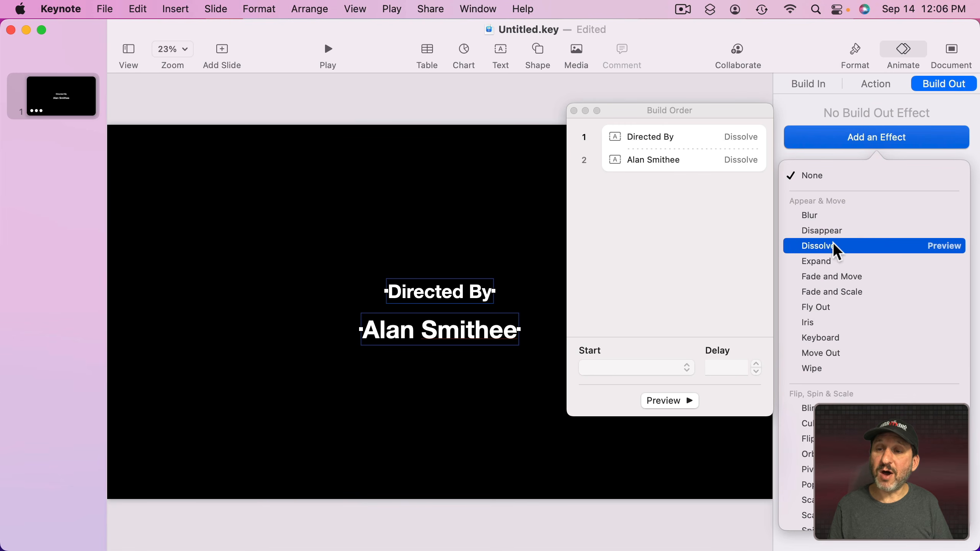
click(832, 246)
click(963, 205)
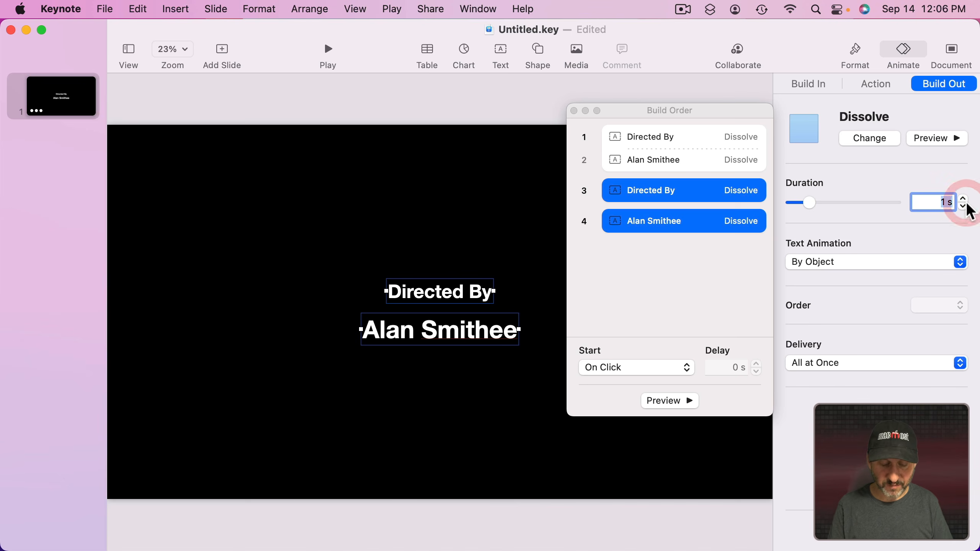
text(0.5)
key(Return)
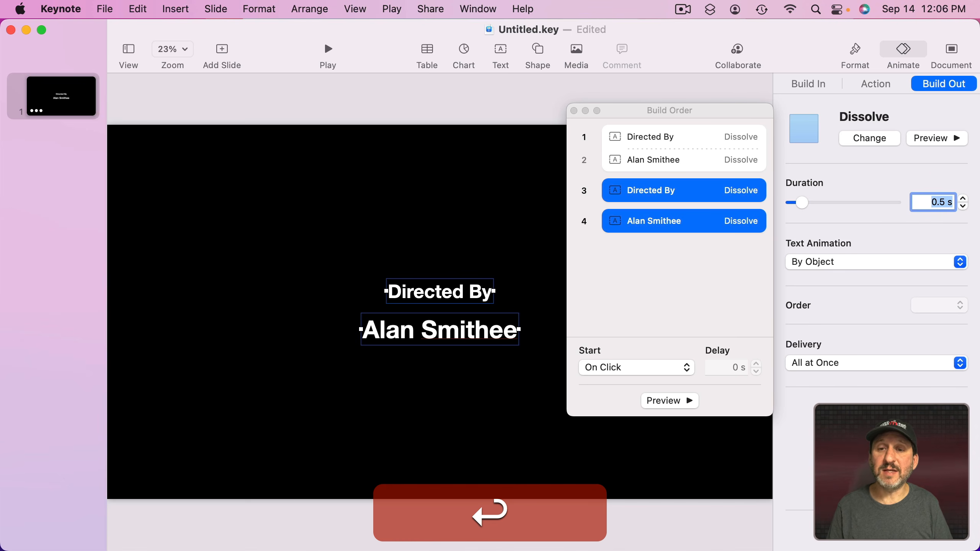
Set the "Directed By" build-out to start After Build 2 with a 1 s delay
click(670, 188)
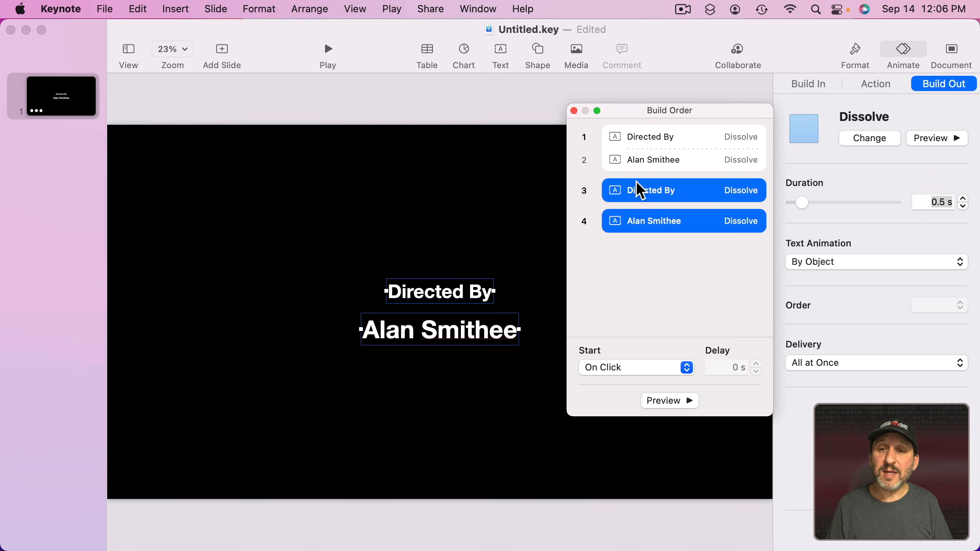
click(635, 189)
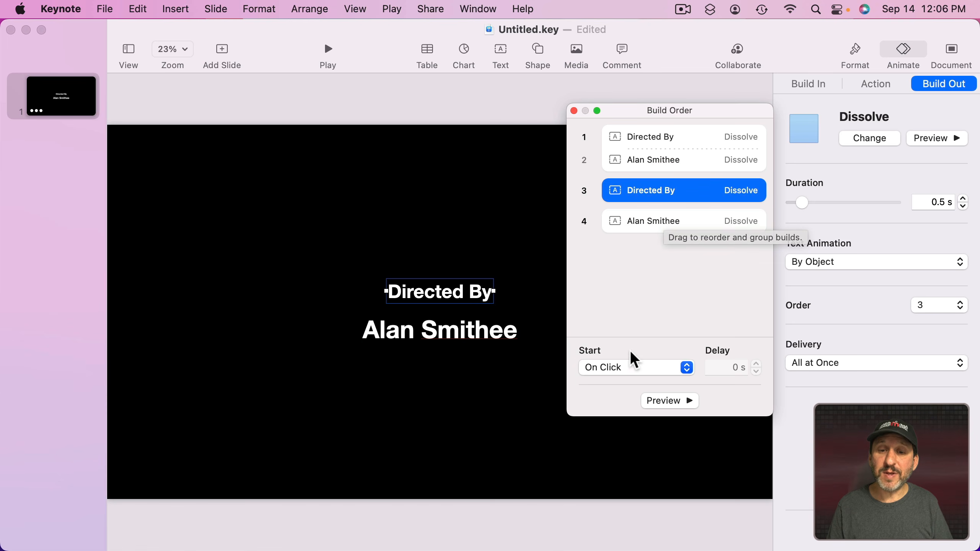
click(629, 367)
click(626, 377)
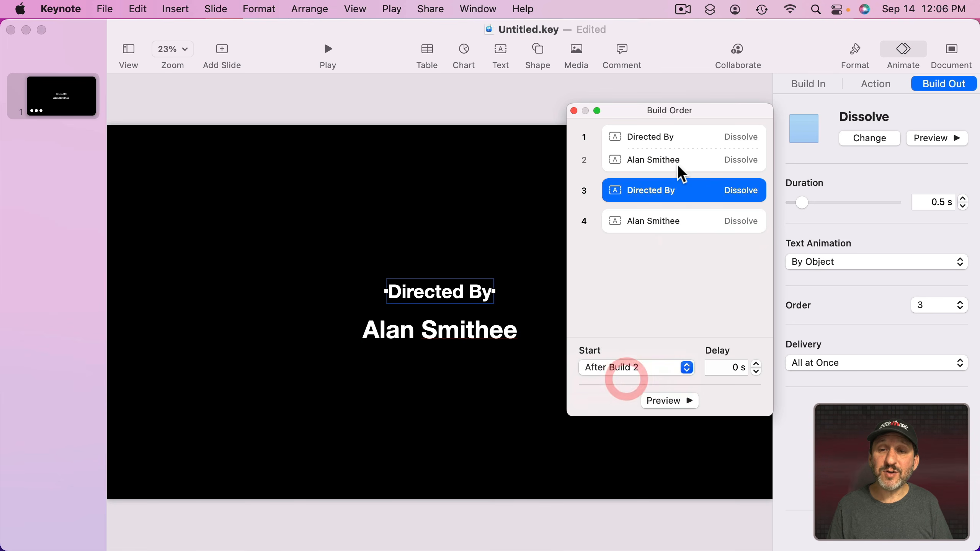
drag(725, 367, 758, 369)
click(760, 369)
text(1)
key(Return)
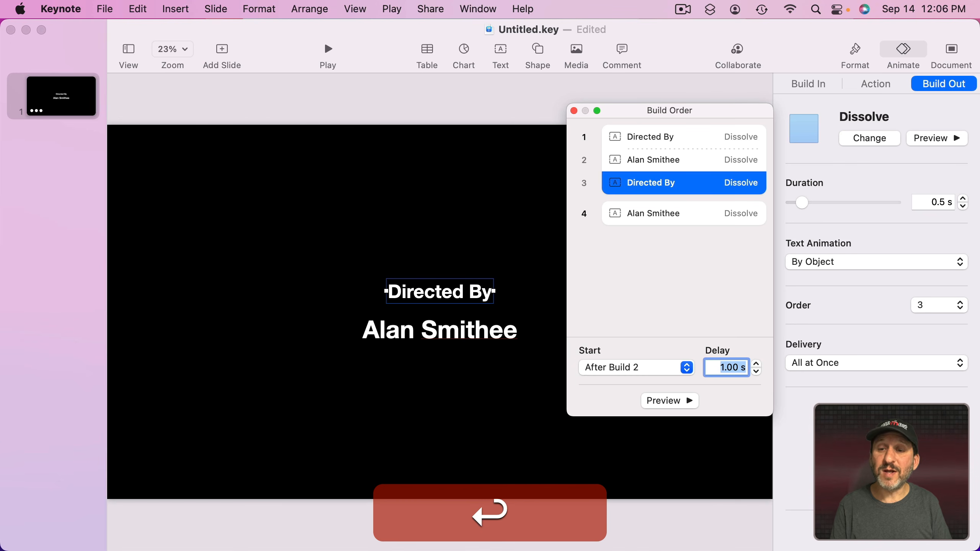
Set the director's name build-out to start With Build 3
click(671, 214)
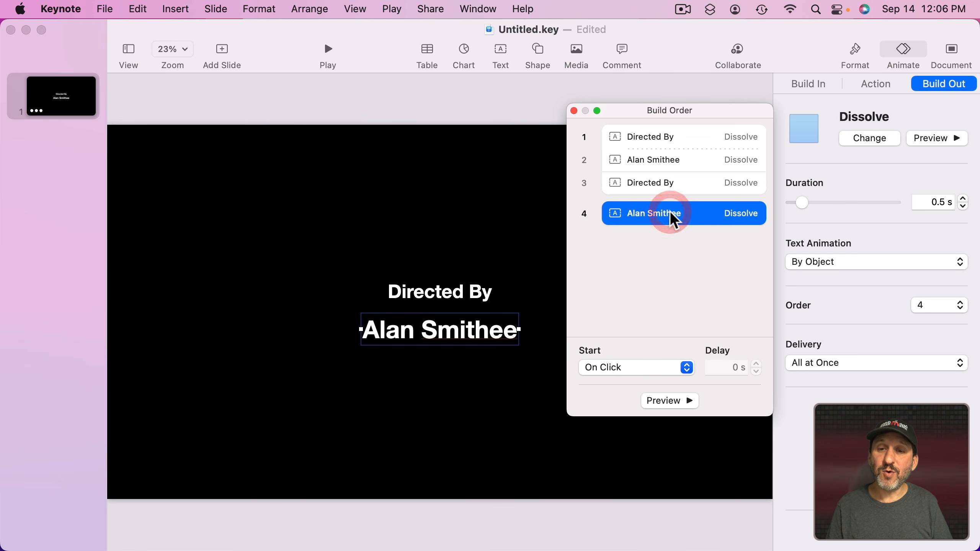
click(635, 368)
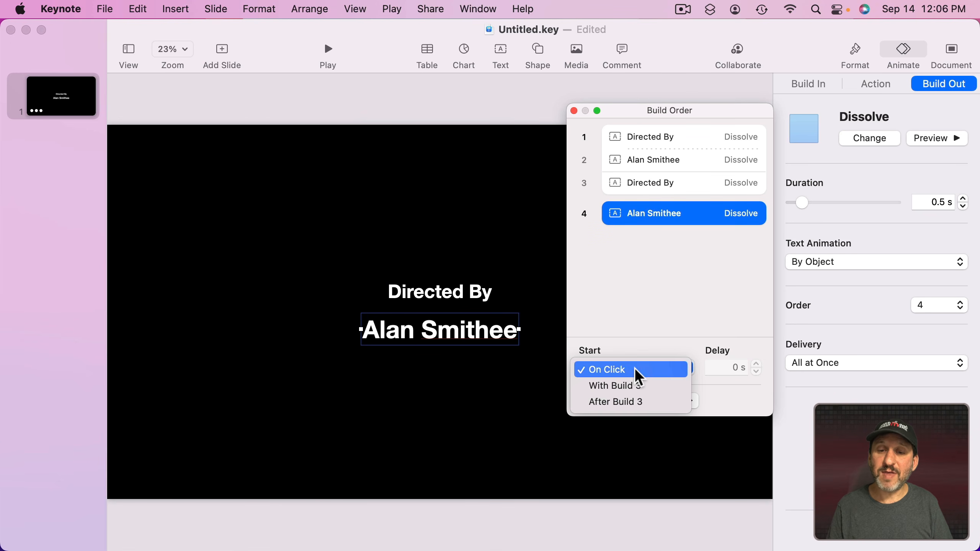
click(636, 385)
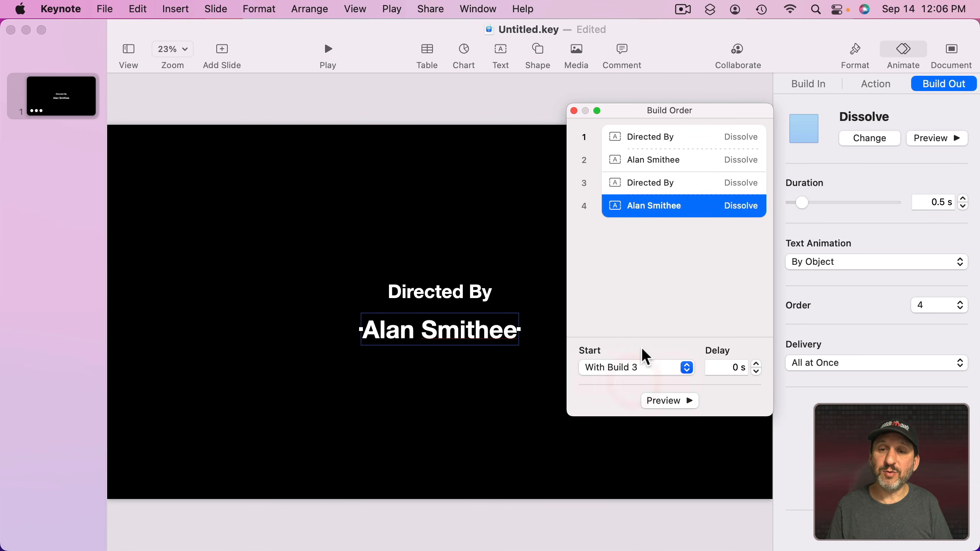
Review the start and delay settings of the four builds in order and preview the animation
click(652, 140)
click(652, 160)
click(650, 179)
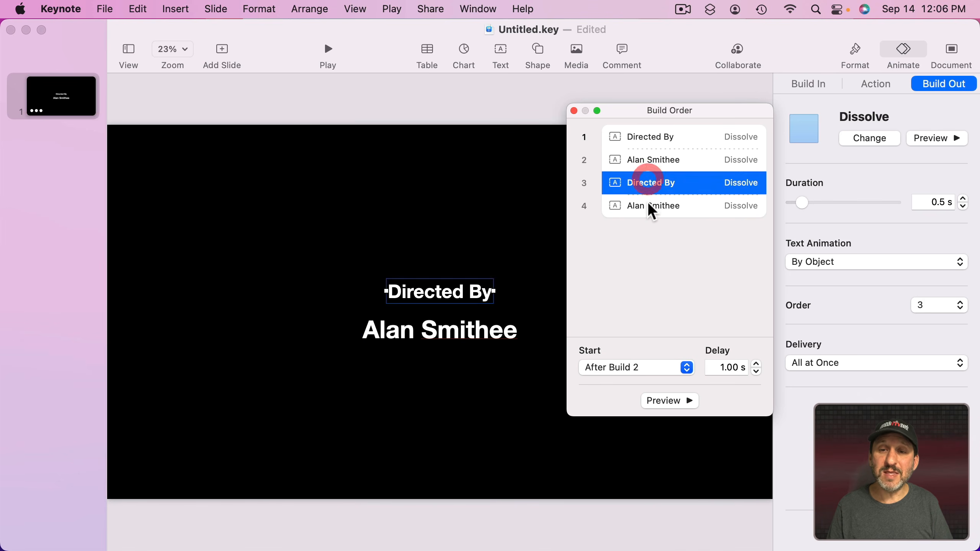
click(651, 206)
click(656, 183)
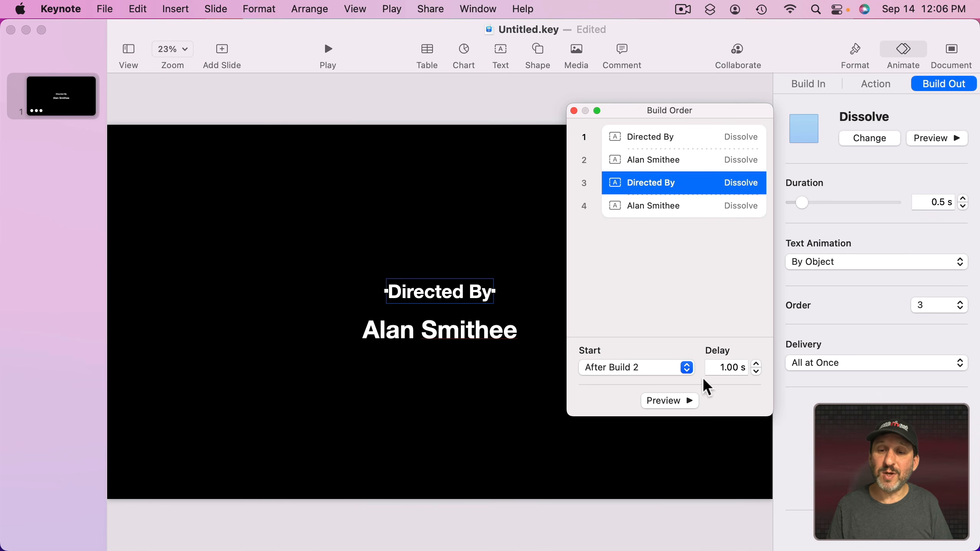
click(640, 160)
click(640, 182)
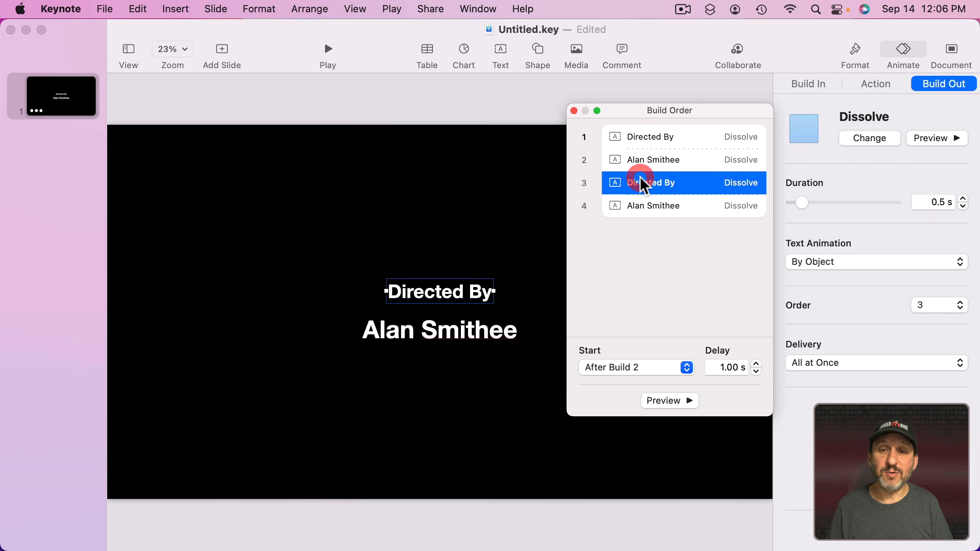
click(676, 402)
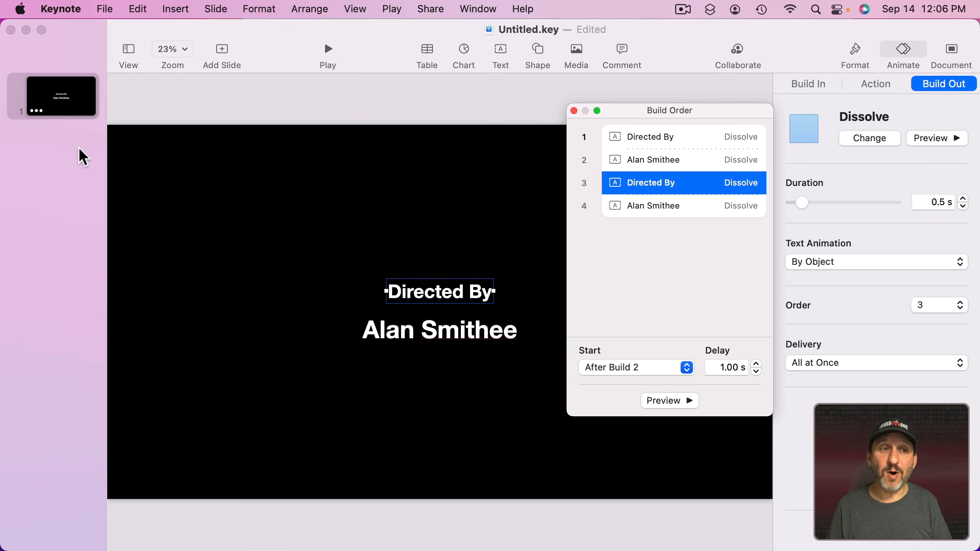
Set the title slide's transition to start Automatically
click(117, 122)
click(66, 92)
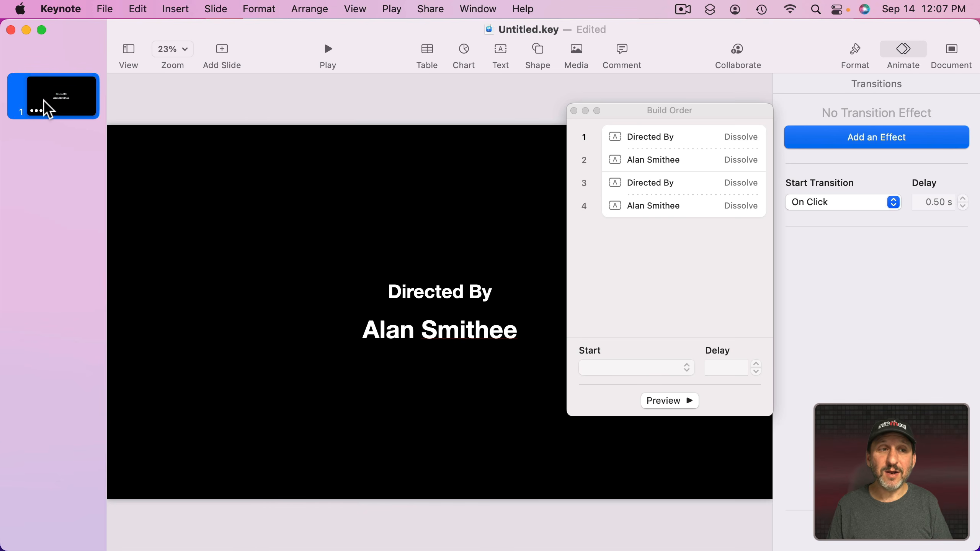
click(851, 199)
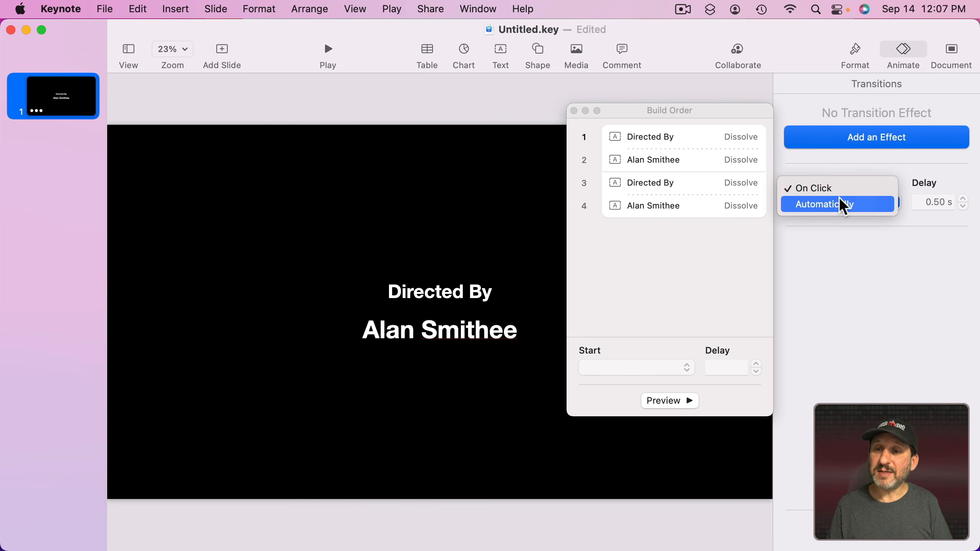
click(843, 206)
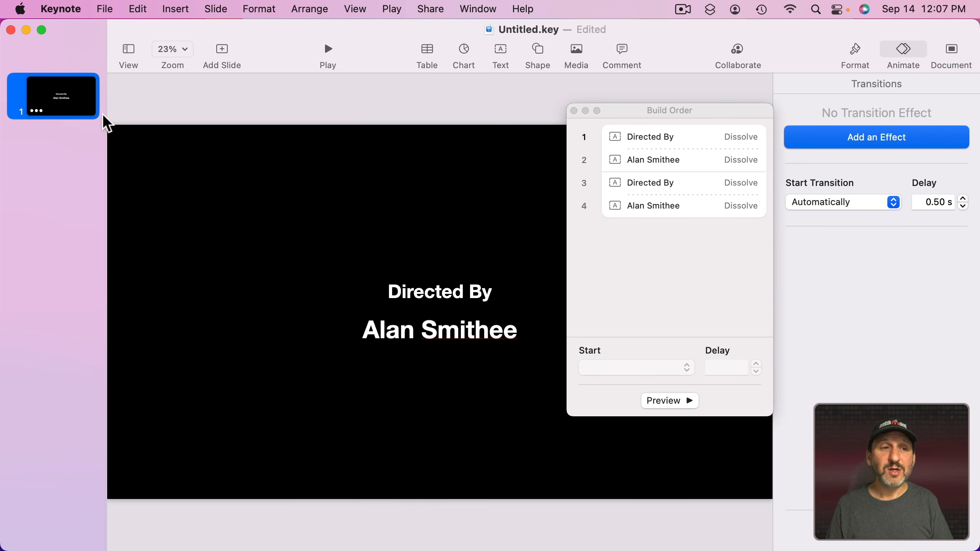
Duplicate the title slide three times and look through the copies
click(66, 92)
key(super+d)
key(super+d)
key(super+d)
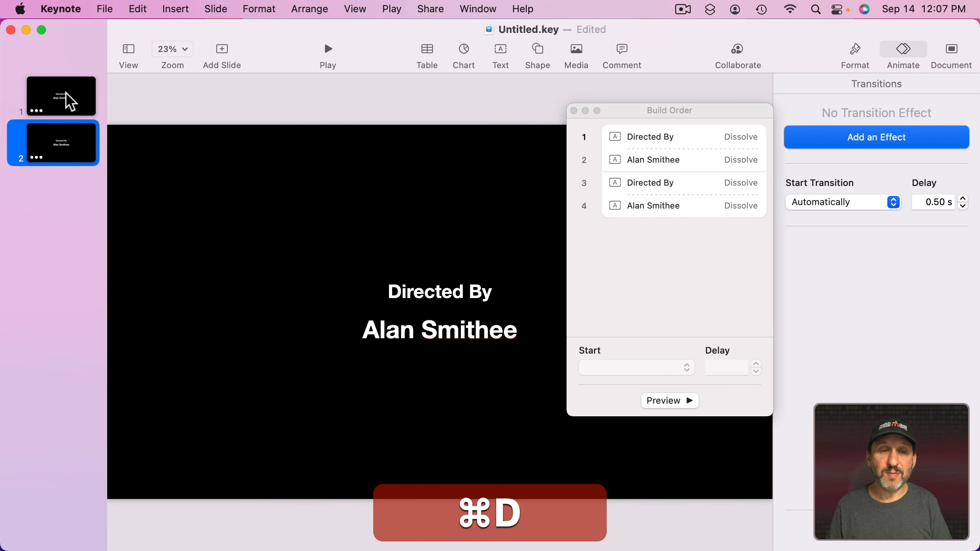
click(67, 145)
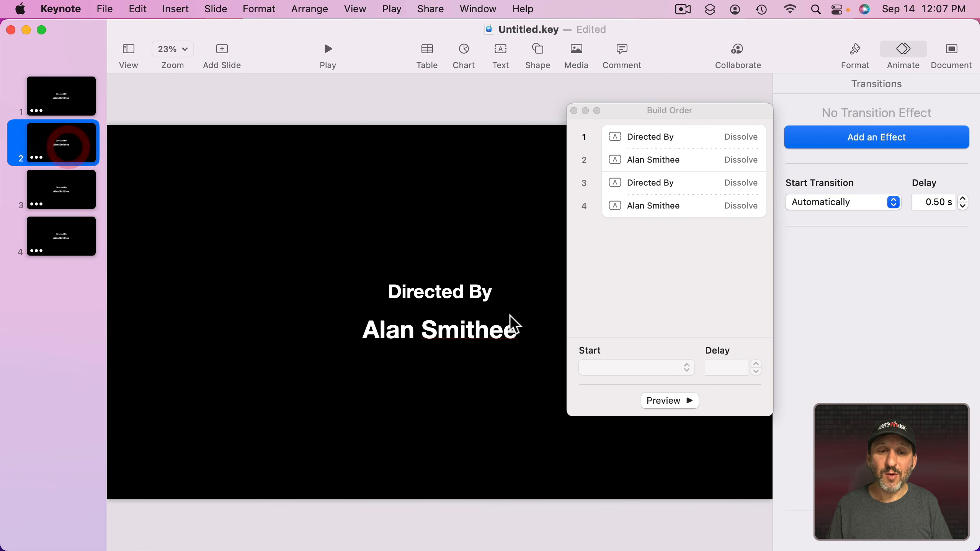
click(91, 189)
click(72, 249)
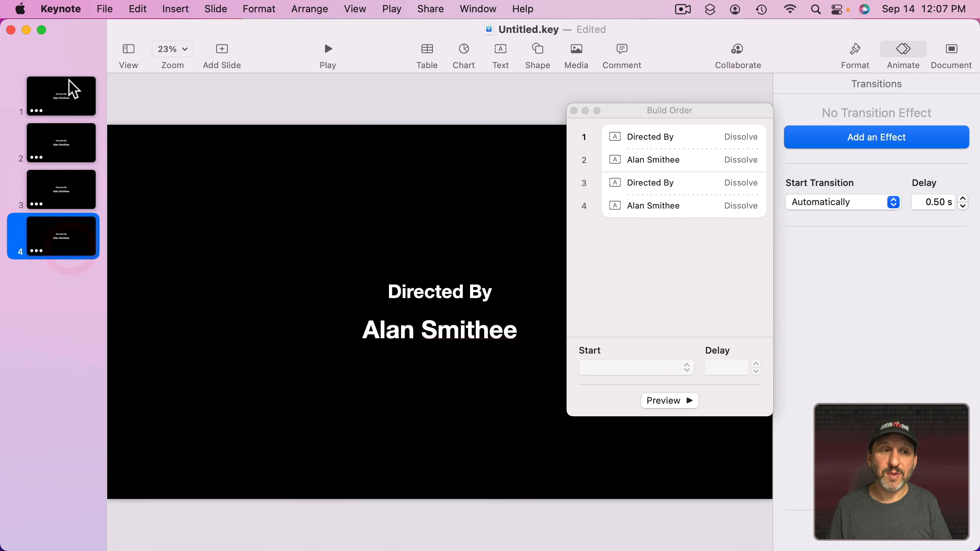
Play the slideshow from the first slide to check the title animation, and exit playback
click(69, 88)
click(328, 49)
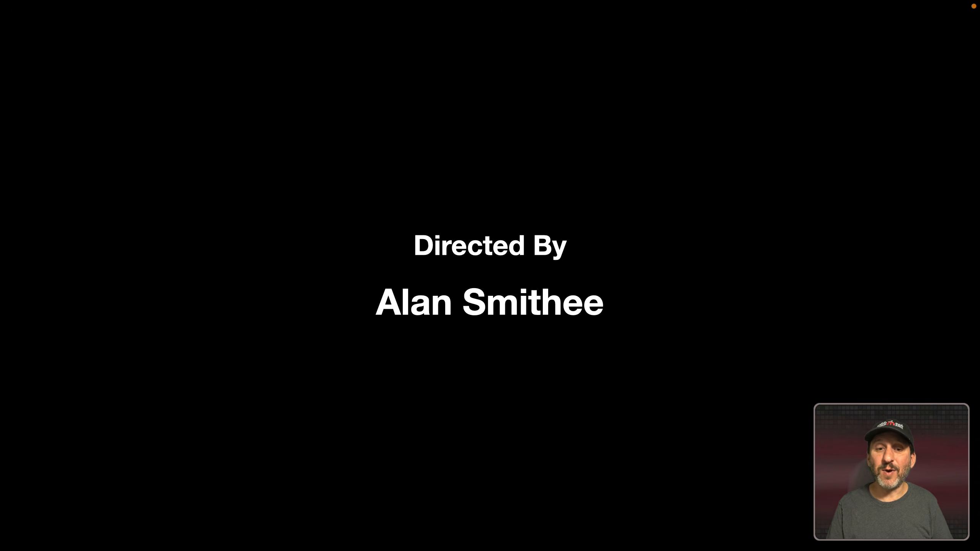
key(Escape)
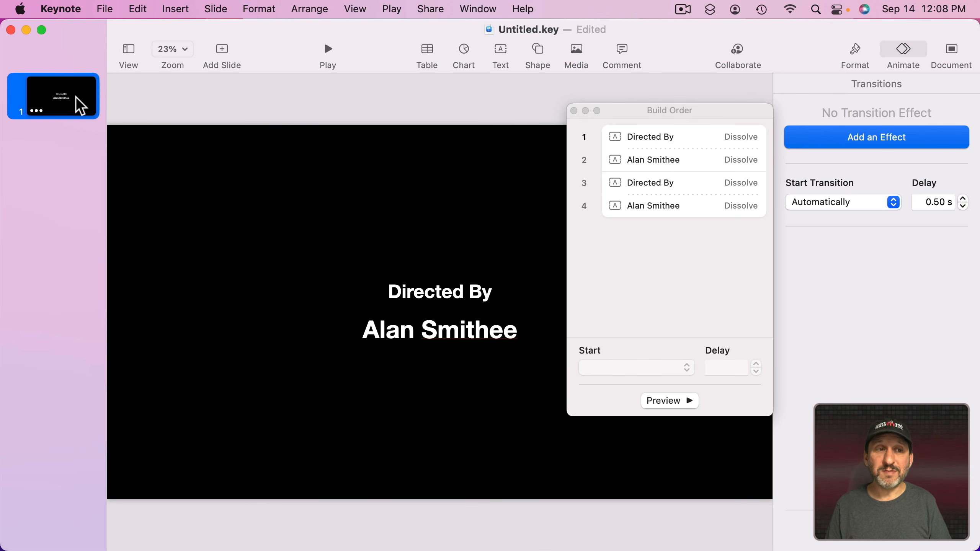
Duplicate the title slide and group the "Directed By" and director's name text boxes on the copy
key(super+d)
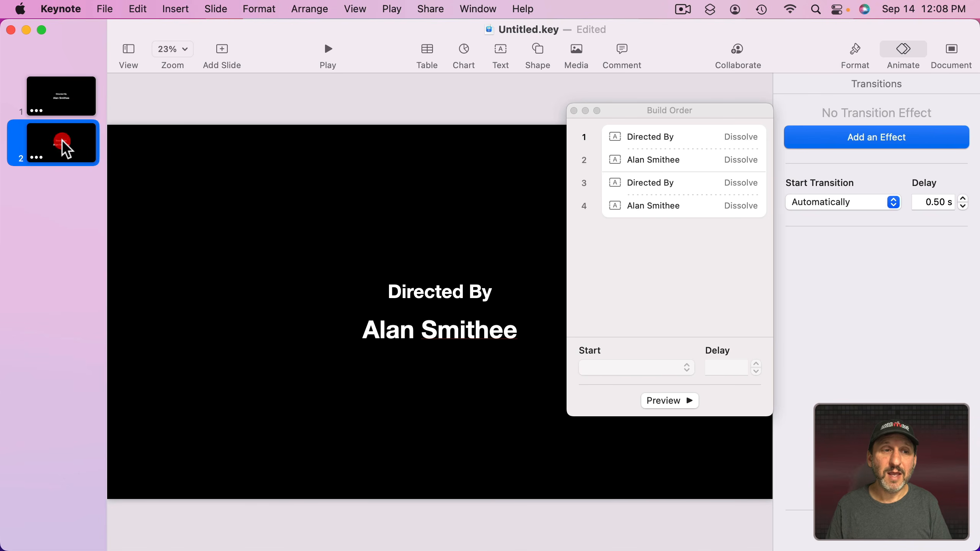
click(455, 295)
shift+click(427, 331)
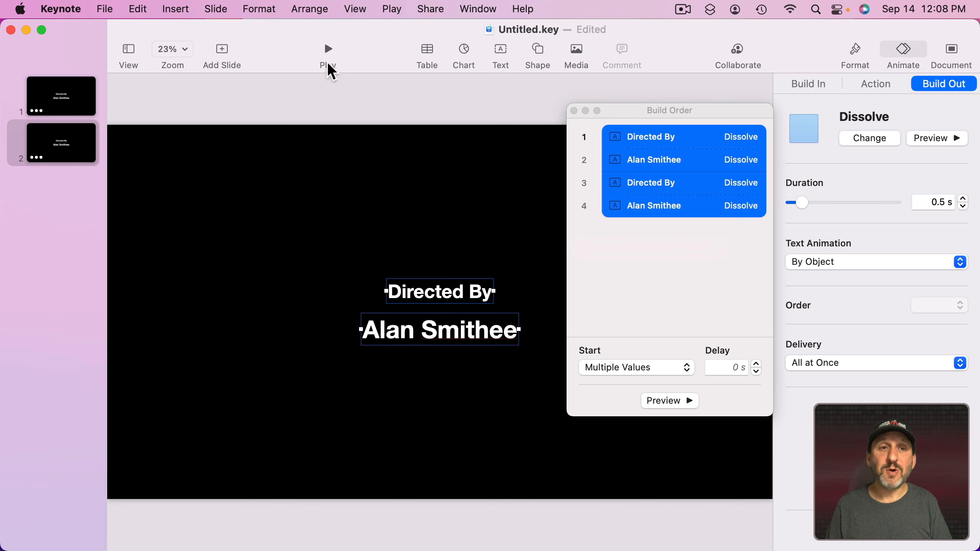
click(310, 9)
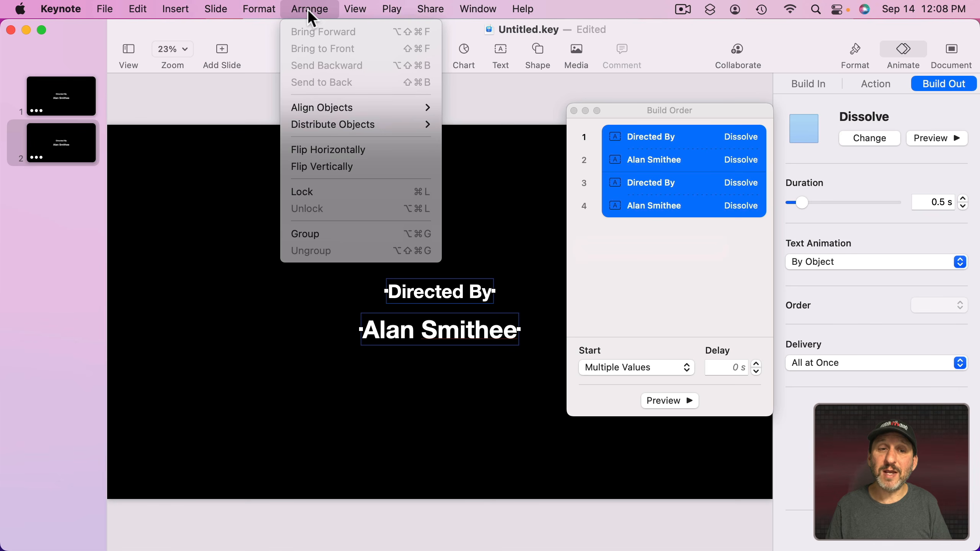
click(323, 234)
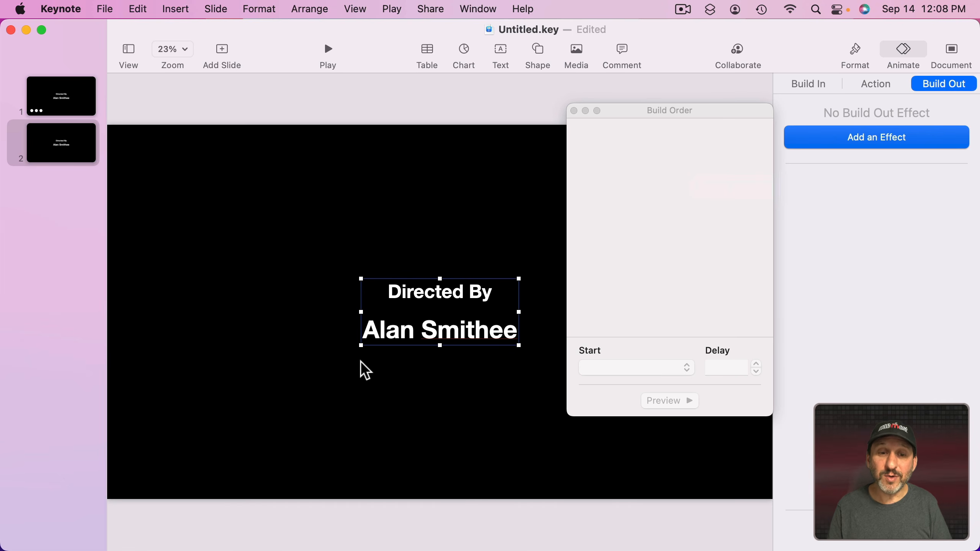
Add a Fade and Scale build-in to the grouped title, with a 1 s duration and an After Transition start
click(446, 282)
click(816, 83)
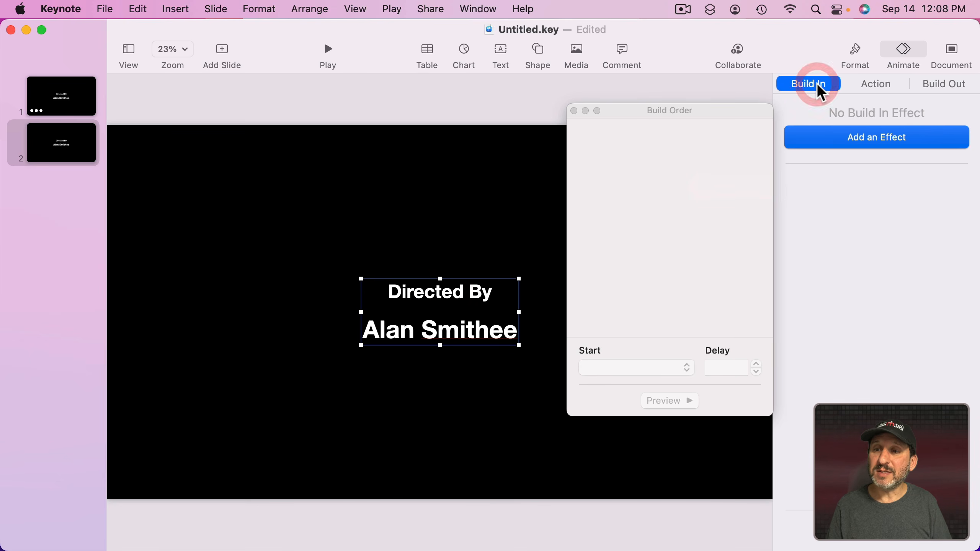
click(851, 137)
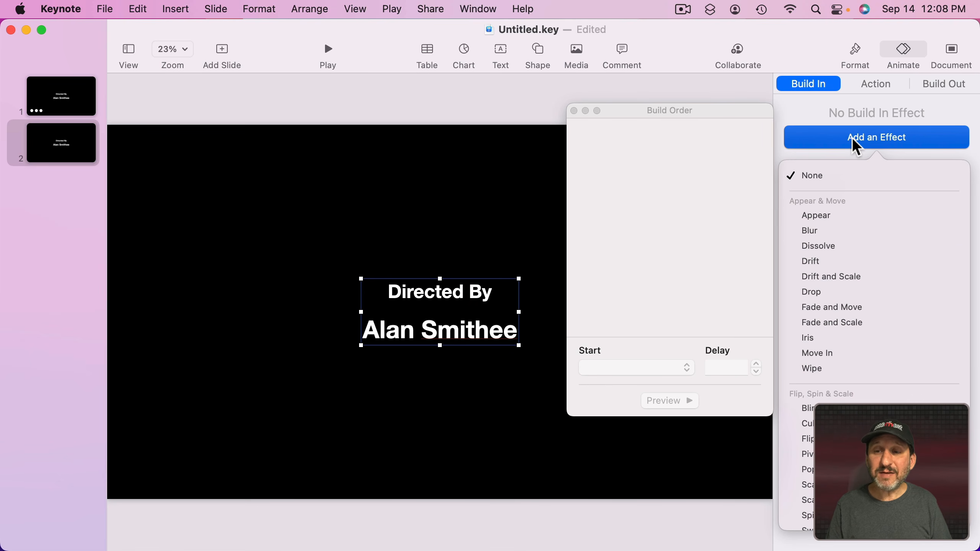
click(851, 322)
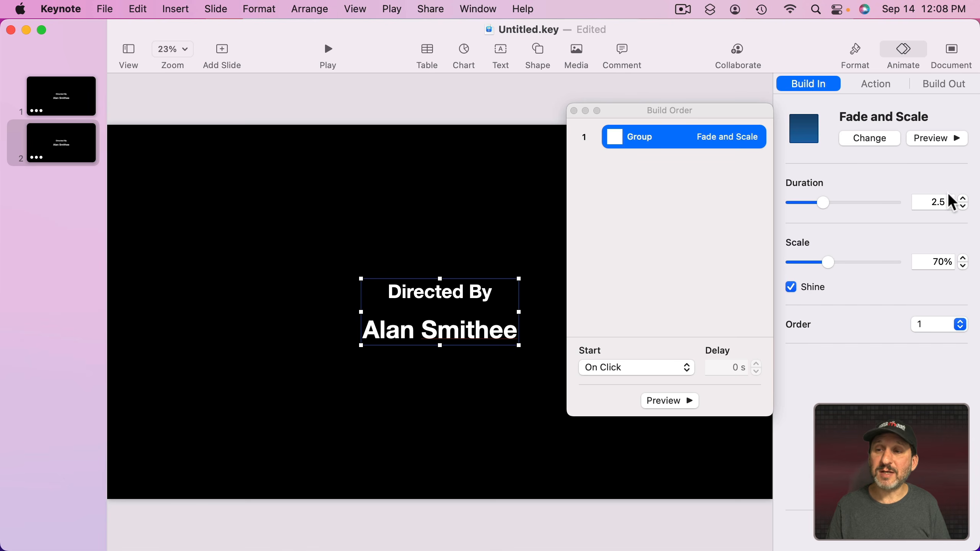
click(929, 202)
text(1)
key(Return)
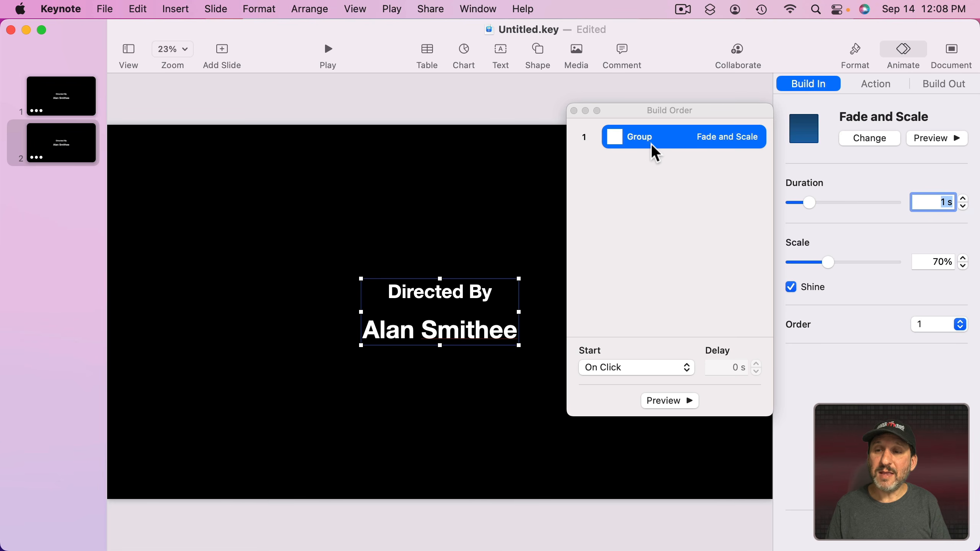
click(617, 367)
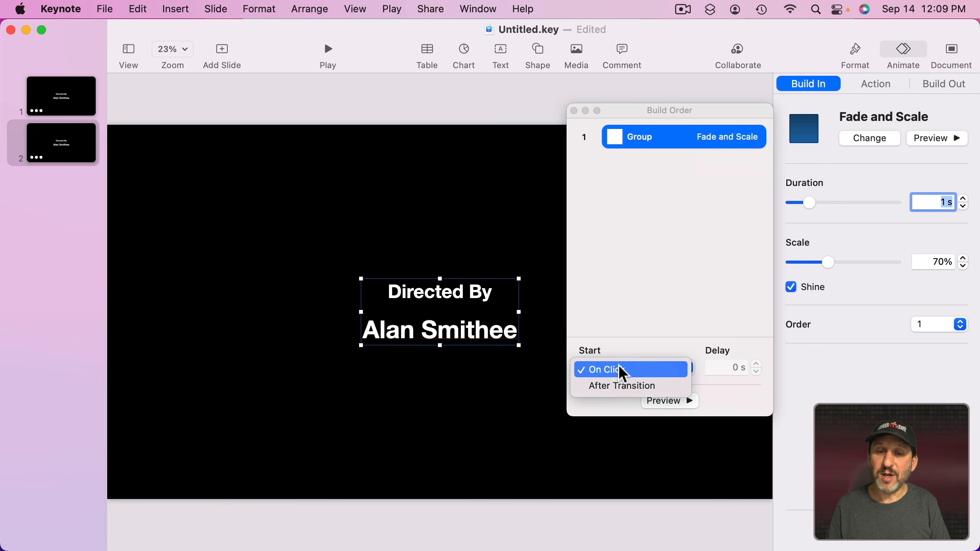
click(615, 385)
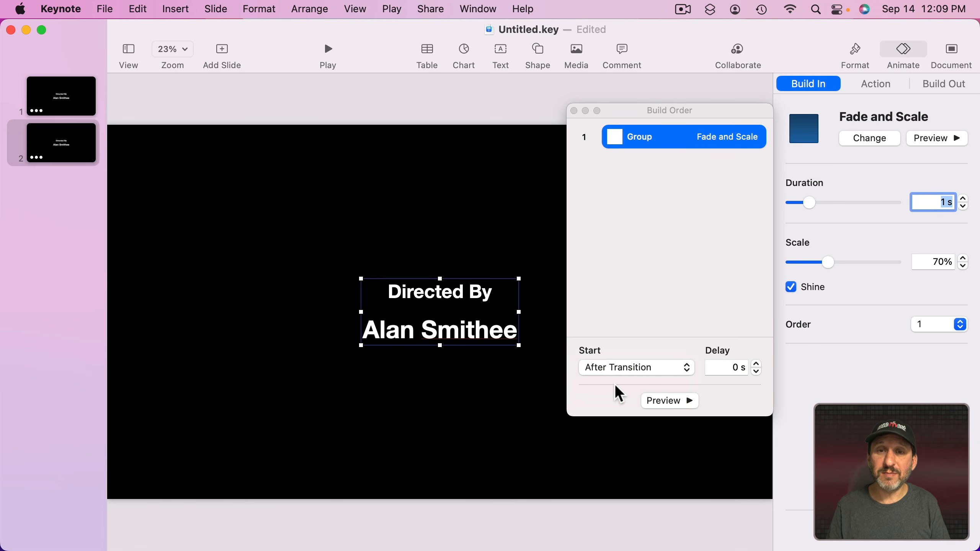
Add a Fade and Scale build-out to the grouped title and set its duration to 0.5 s
click(952, 82)
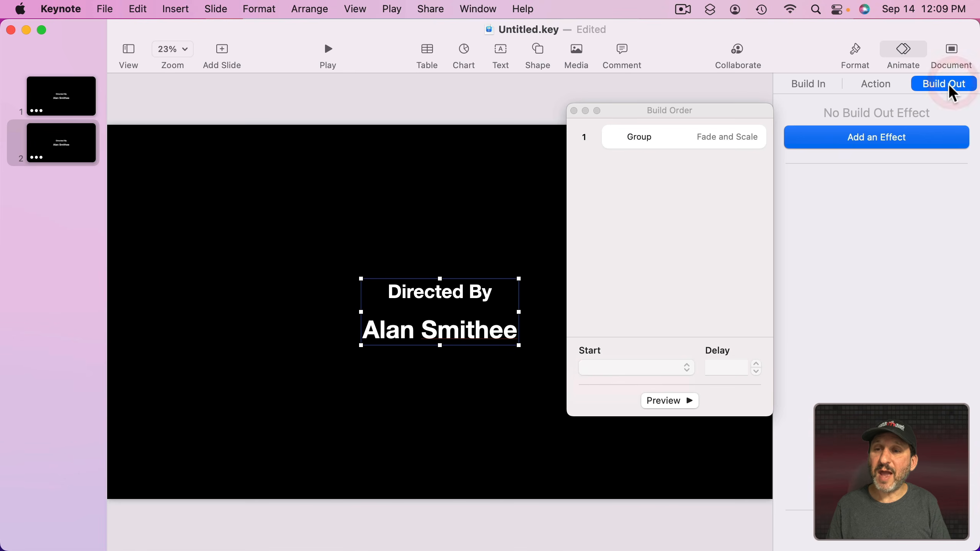
click(874, 142)
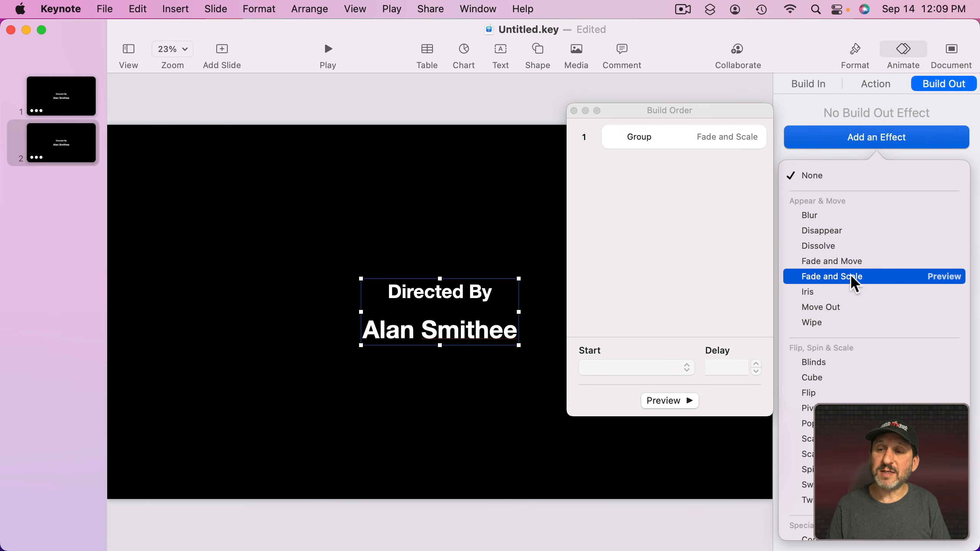
click(851, 277)
double_click(951, 200)
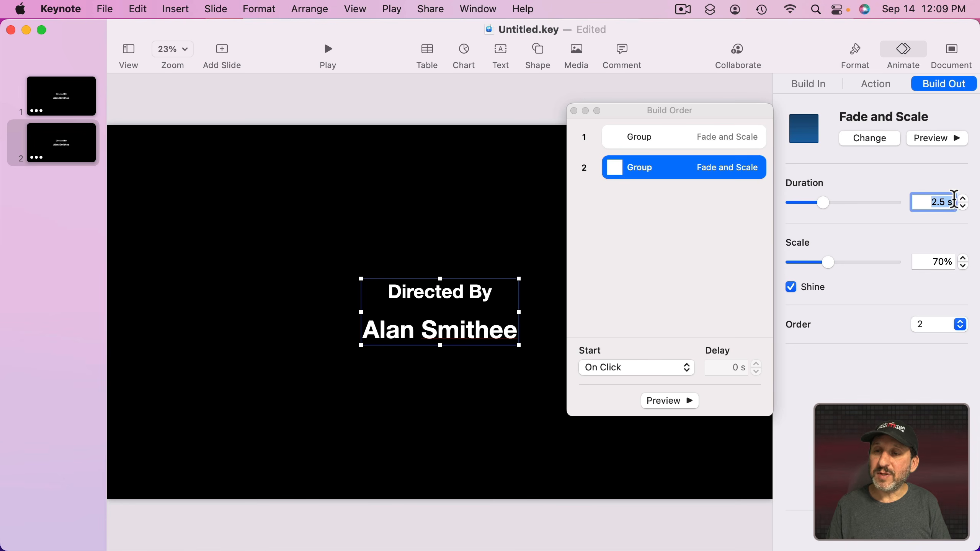
text(0.5)
key(Return)
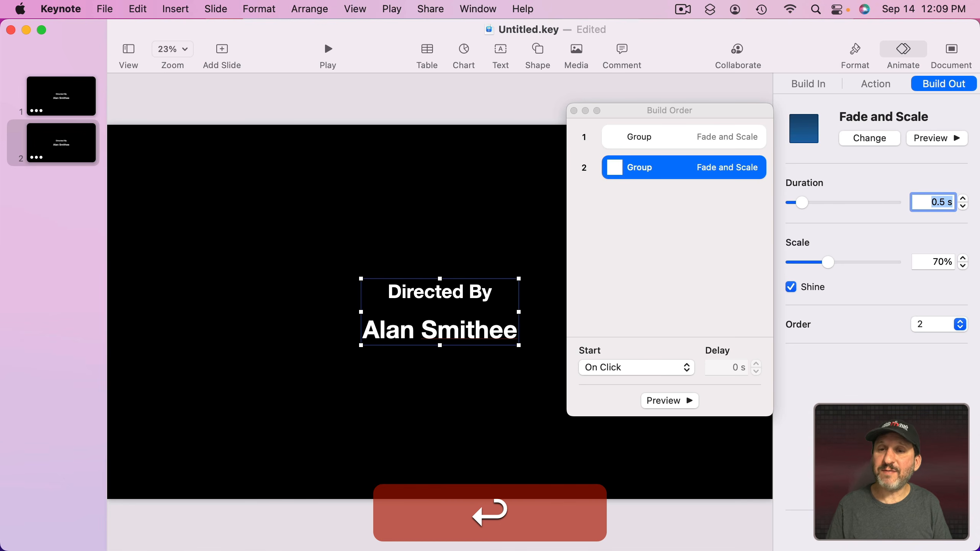
Set the group's build-out to start After Build 1 with a 1 s delay
click(636, 368)
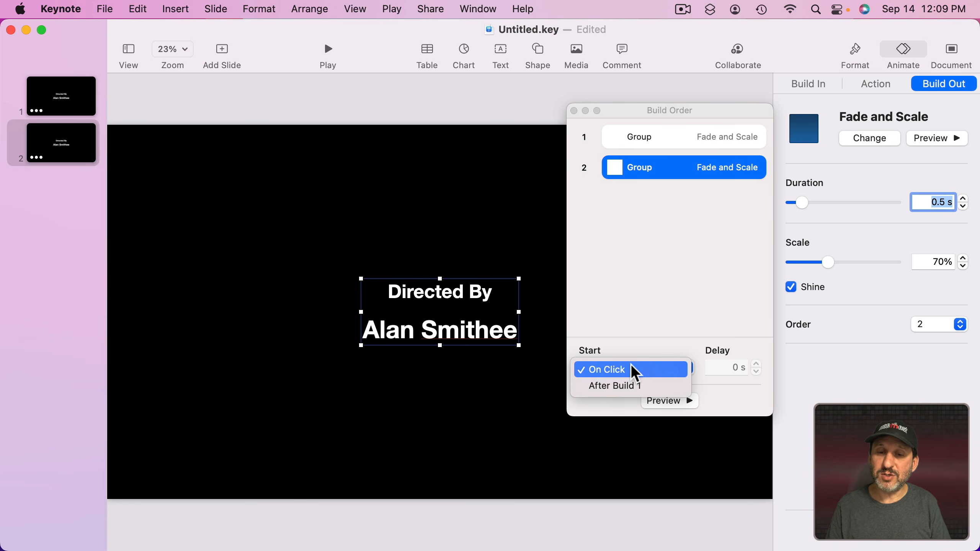
click(634, 389)
click(747, 367)
text(1)
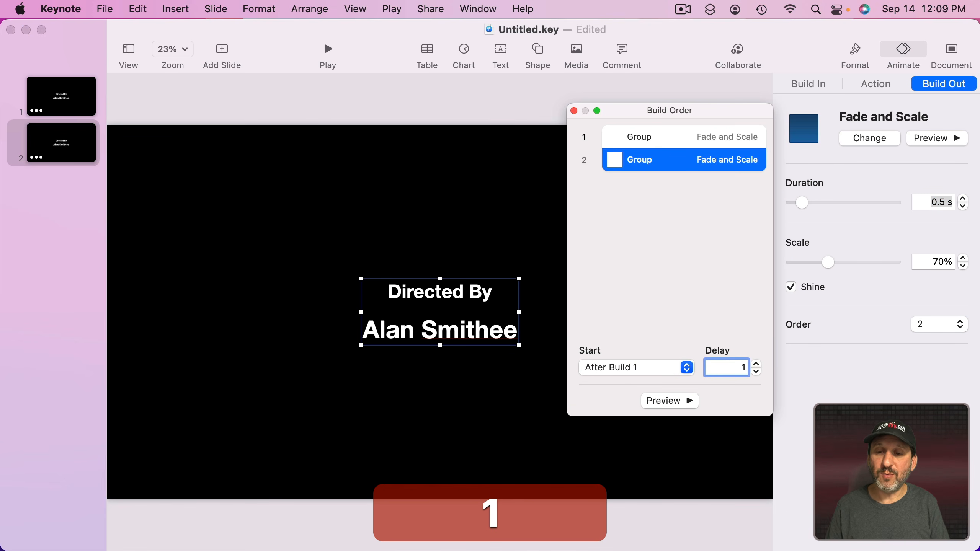
key(Return)
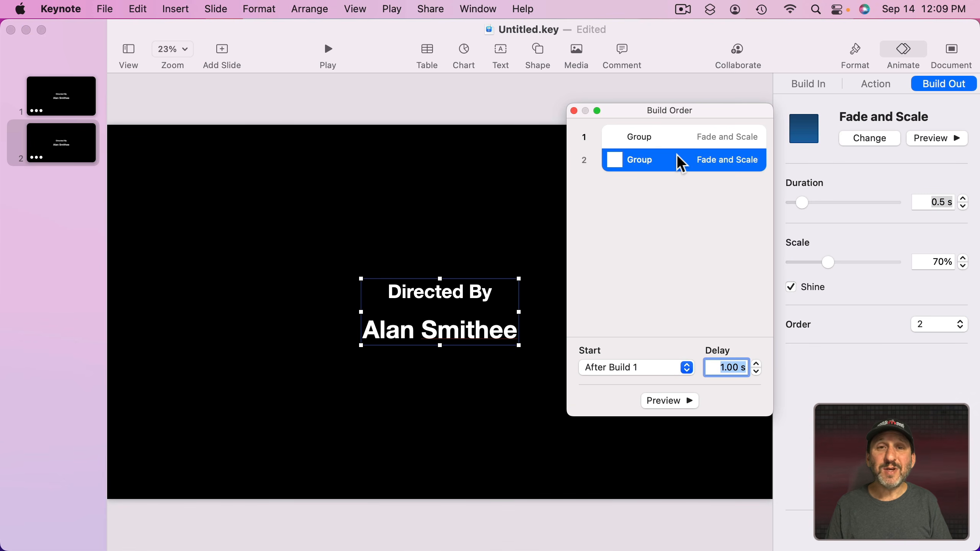
Review the settings of the group's build-in and build-out and preview the animation
click(642, 139)
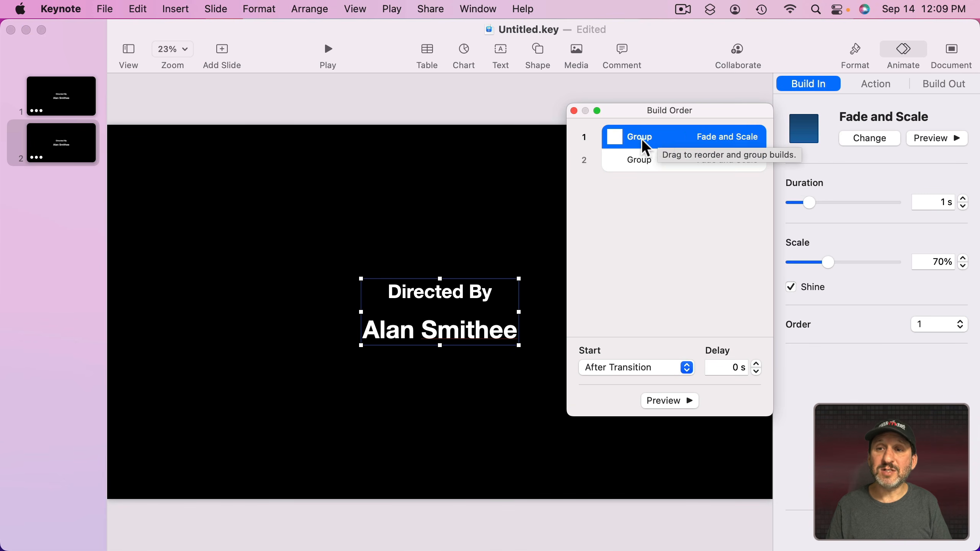
click(625, 157)
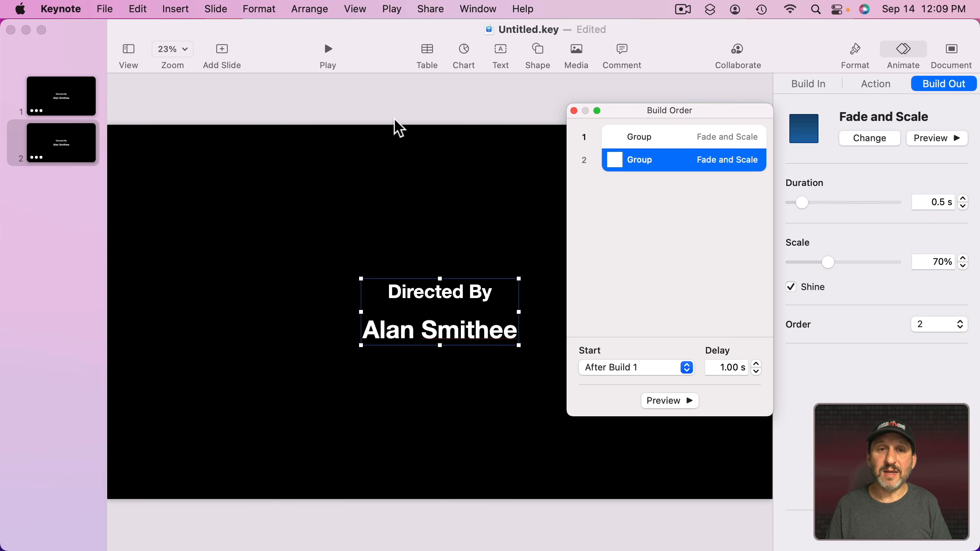
click(669, 401)
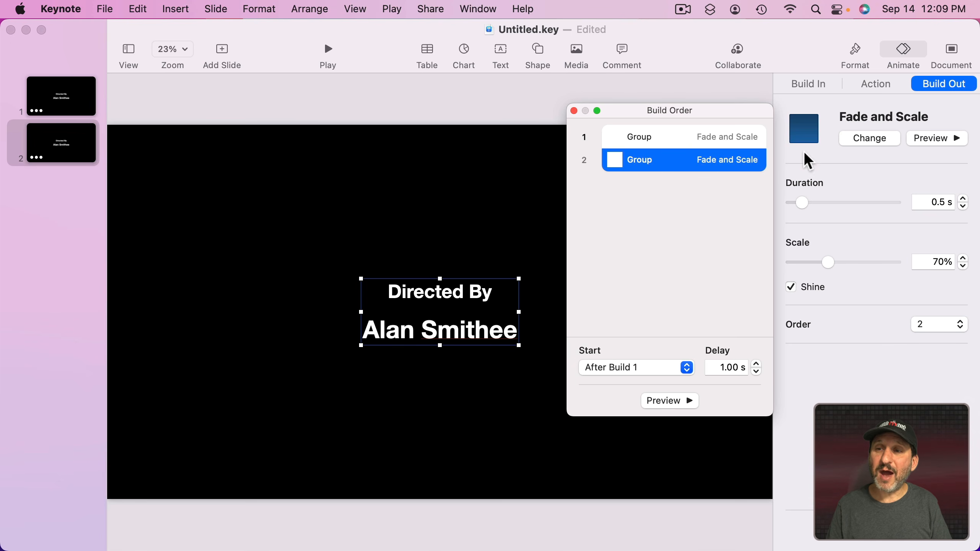
Preview the Scale effect for the group's build-out and change the build-out effect to Scale Big
click(870, 143)
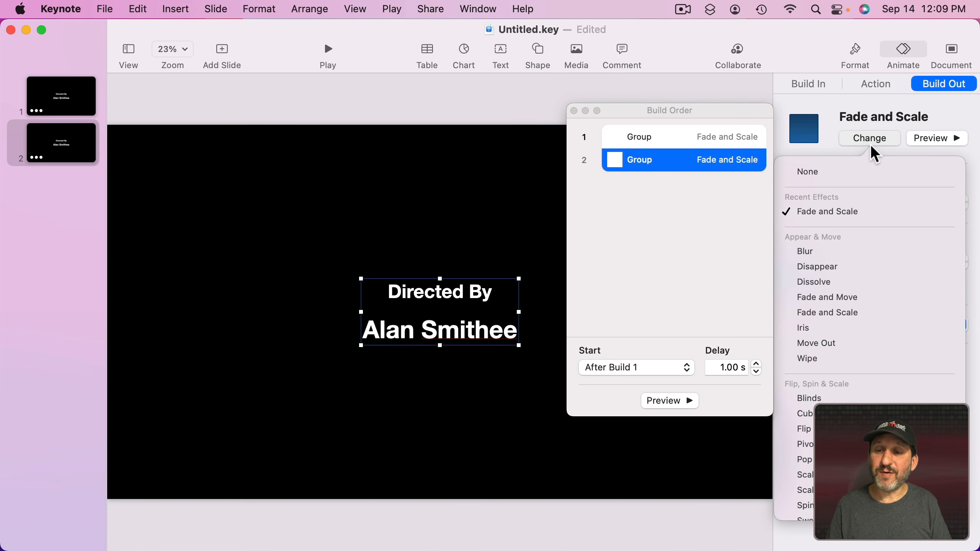
scroll(843, 324, down, 5)
scroll(833, 324, down, 4)
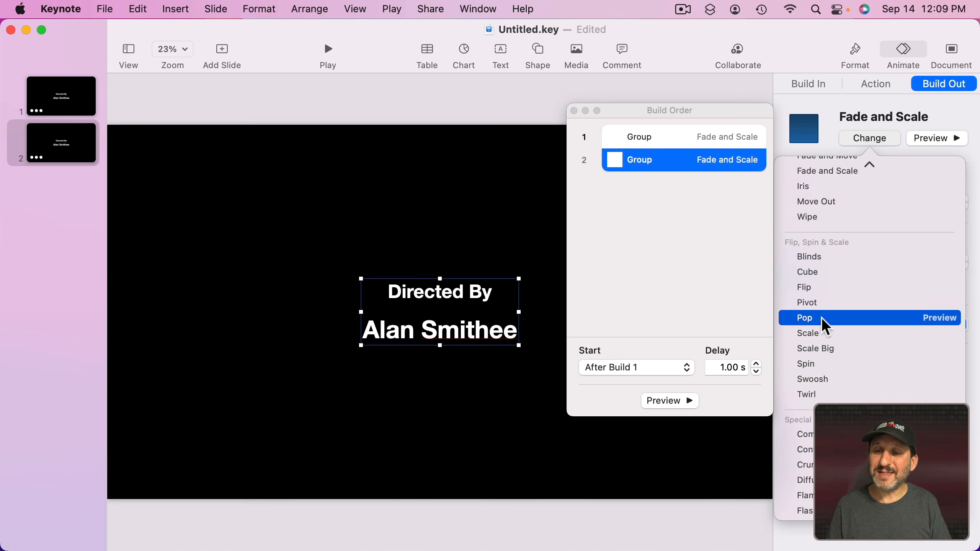
click(940, 333)
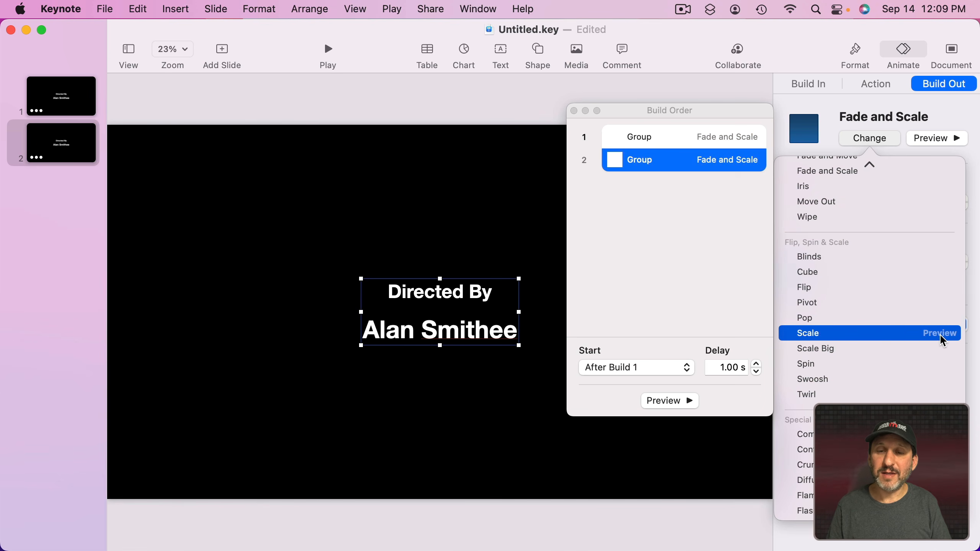
click(881, 349)
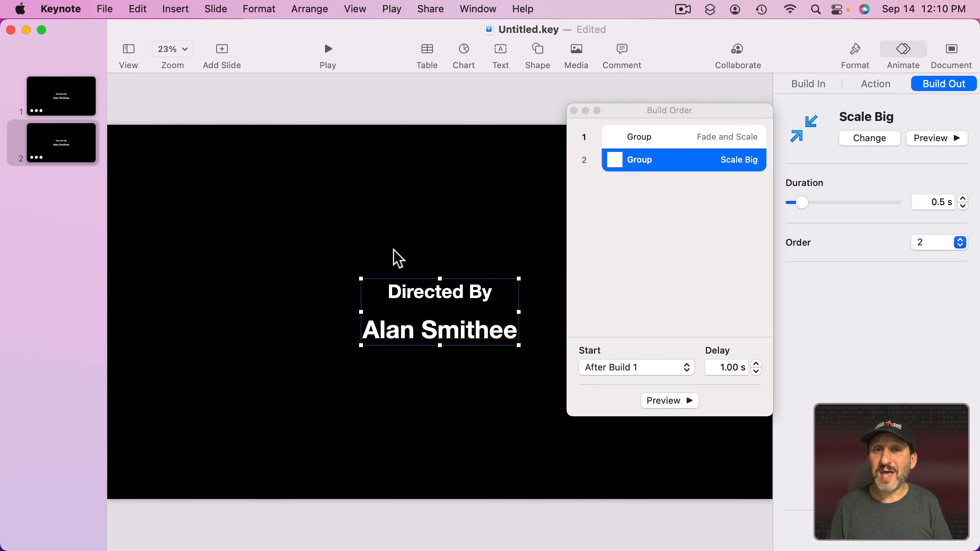
Play the second slide's title animation, exit playback and select that slide
click(327, 50)
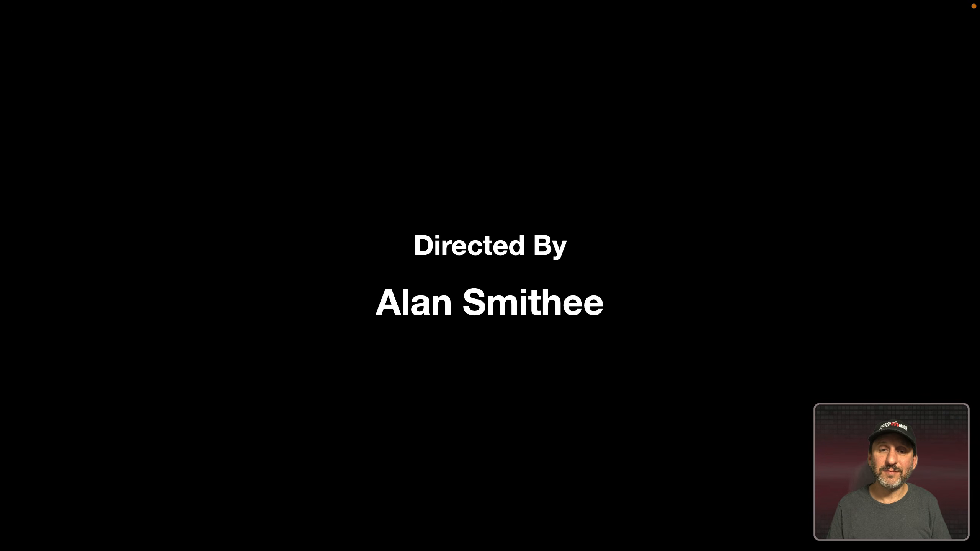
key(Escape)
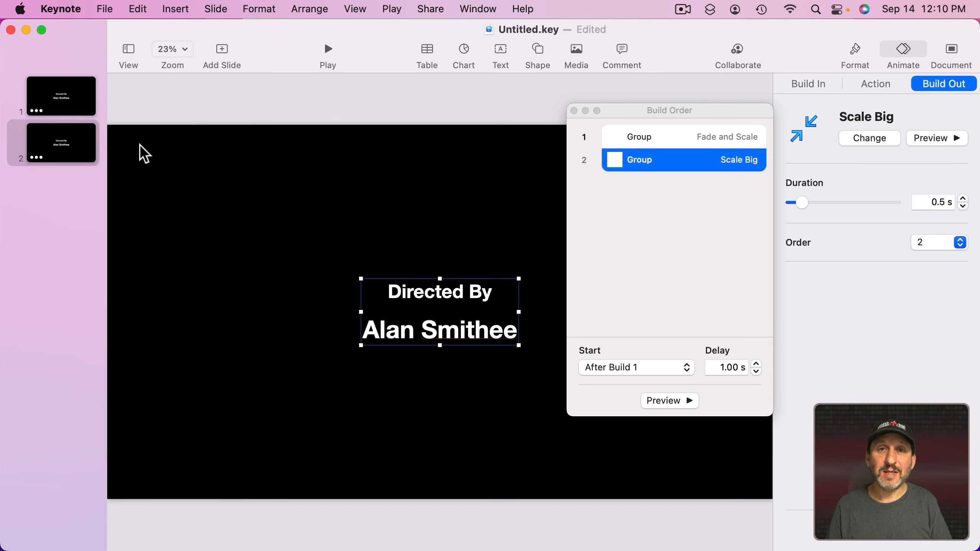
click(72, 141)
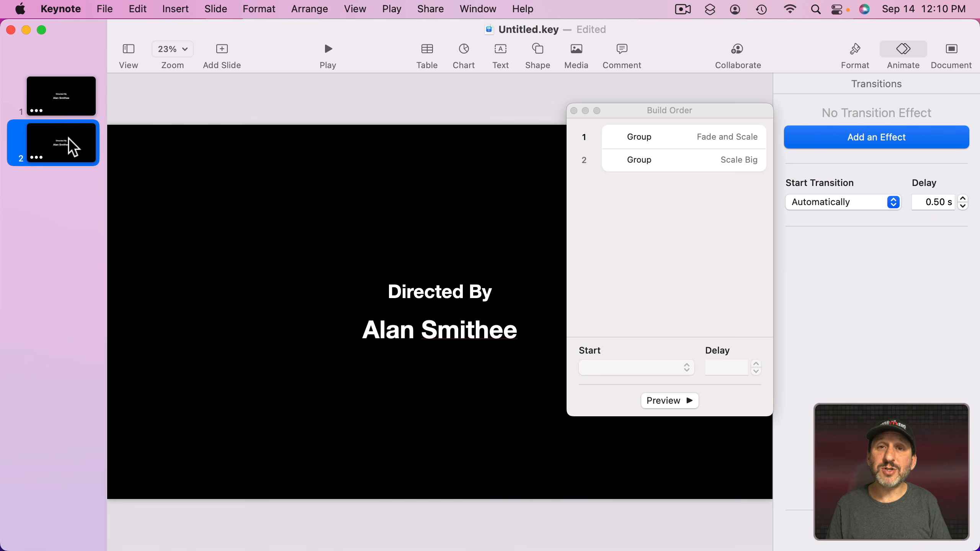
Duplicate the second slide and ungroup the title text on the copy
key(super+d)
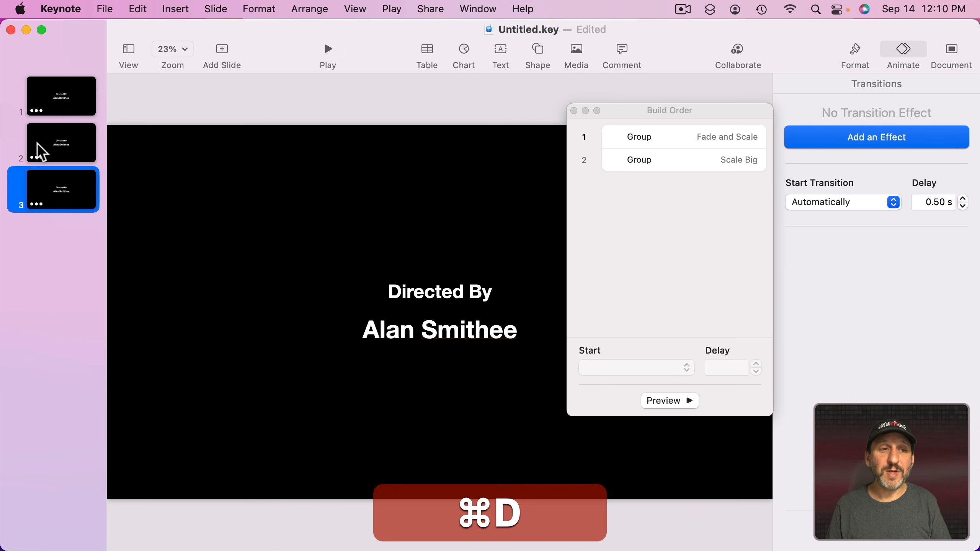
click(449, 283)
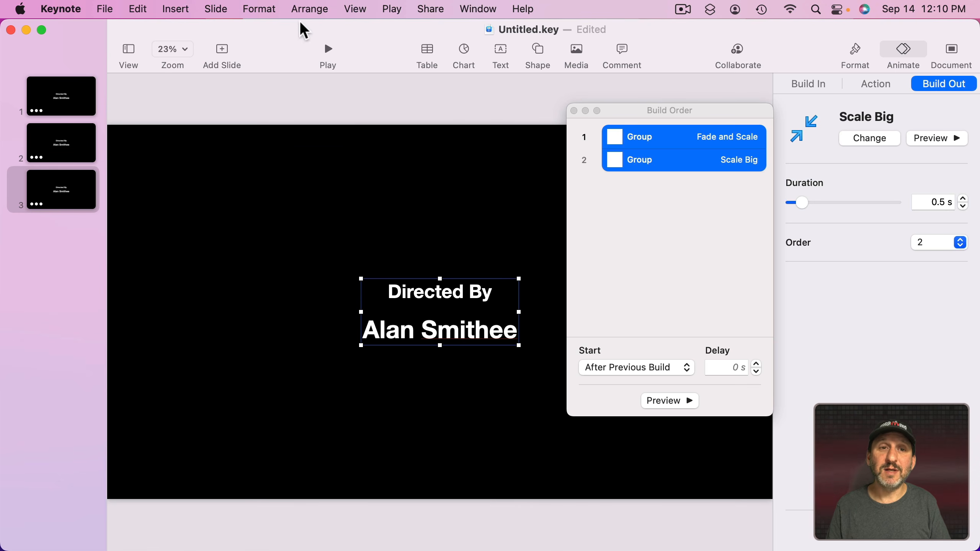
click(308, 9)
click(329, 252)
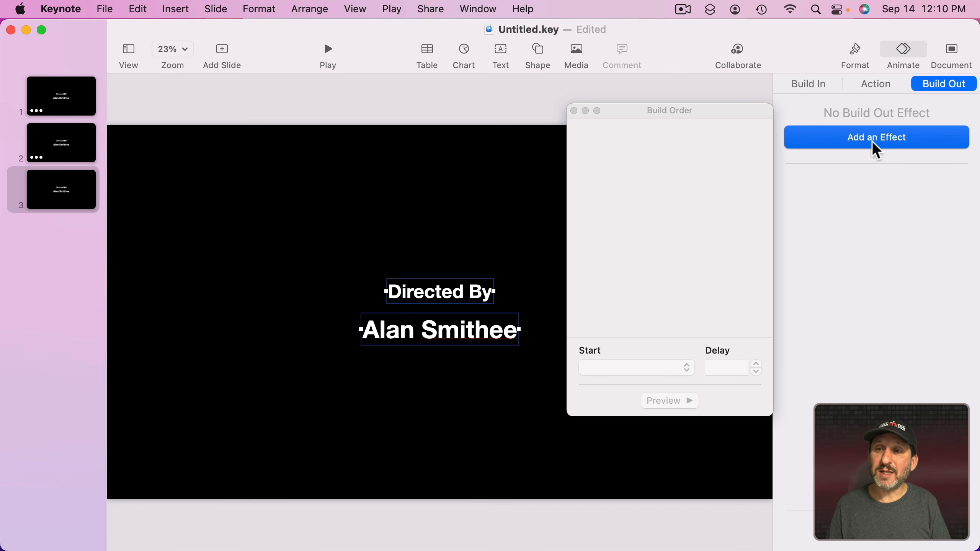
Add a Trace build-in to both ungrouped text lines and set its duration to 1 s
click(804, 84)
click(846, 138)
scroll(872, 328, down, 10)
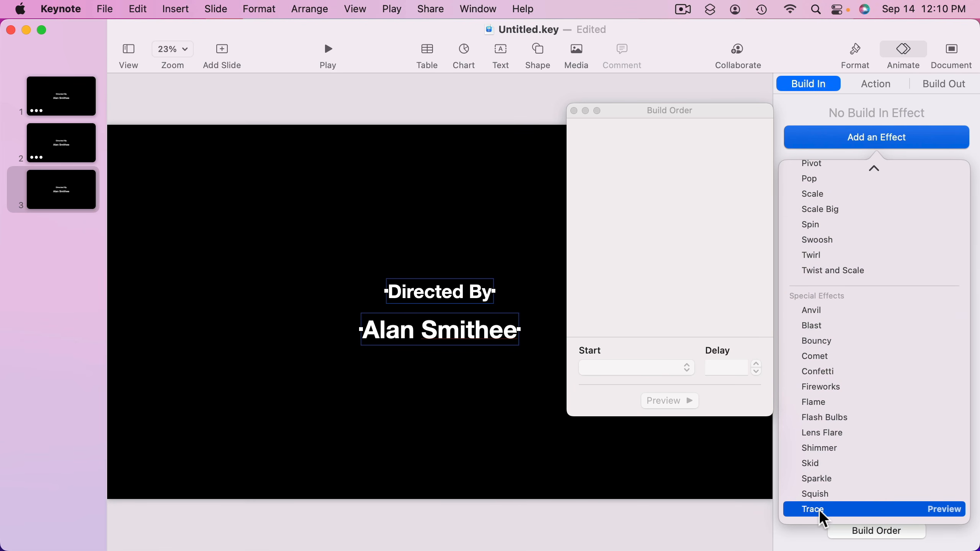
click(819, 509)
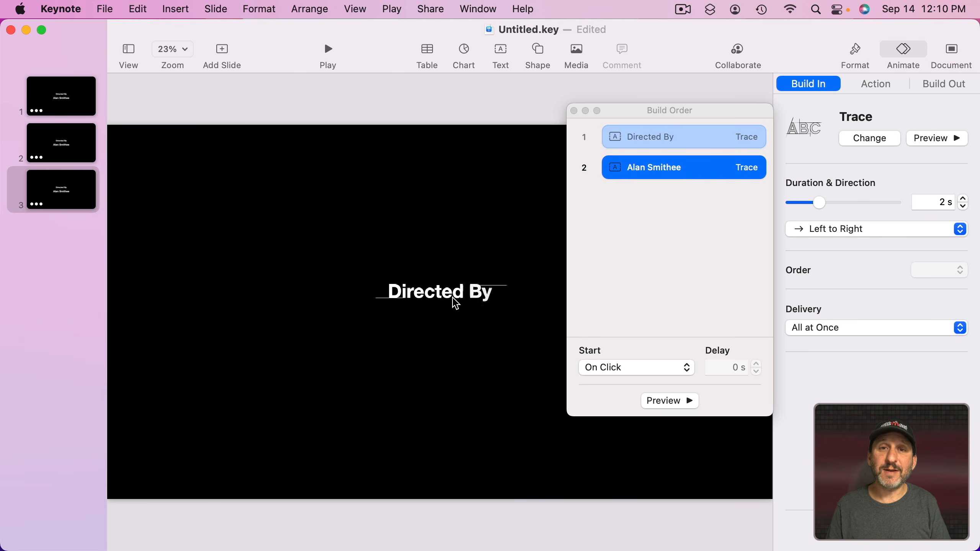
double_click(952, 201)
text(1)
key(Tab)
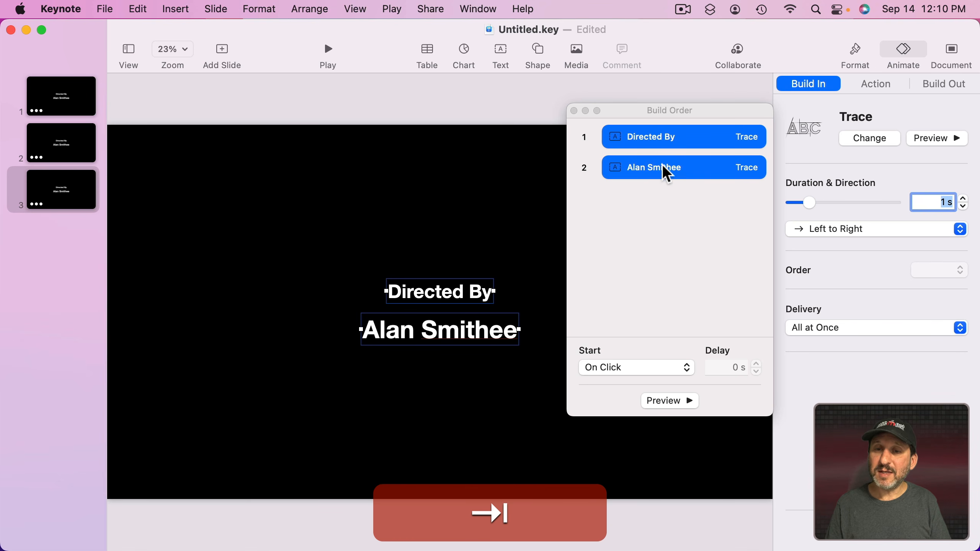
Set the "Directed By" build-in to start After Transition and the name line's build-in to start With Build 1
click(669, 138)
click(652, 138)
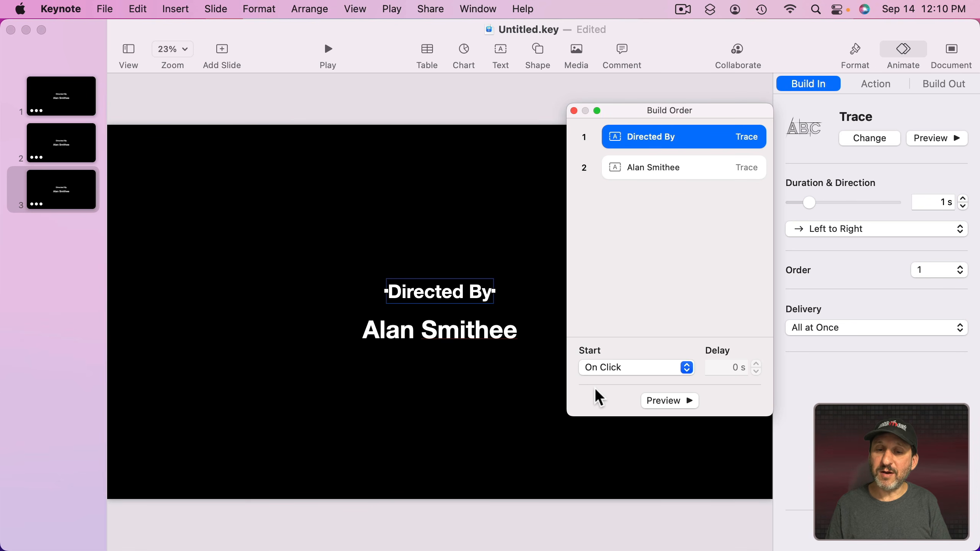
click(608, 367)
click(610, 384)
click(673, 168)
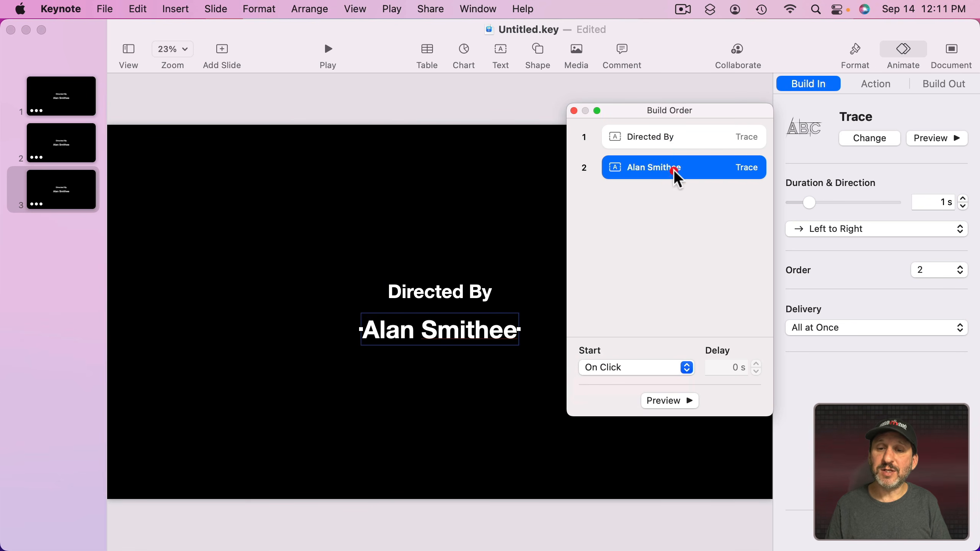
click(618, 367)
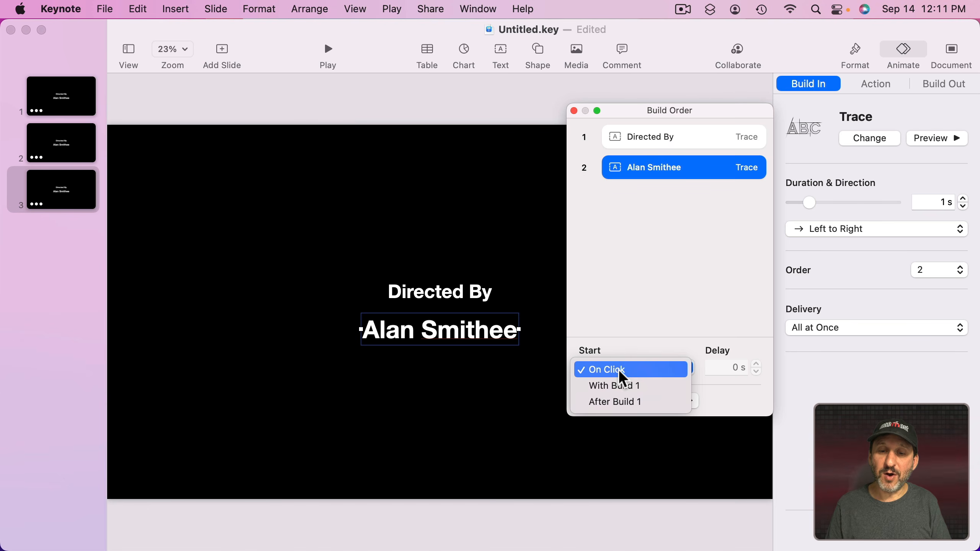
click(621, 384)
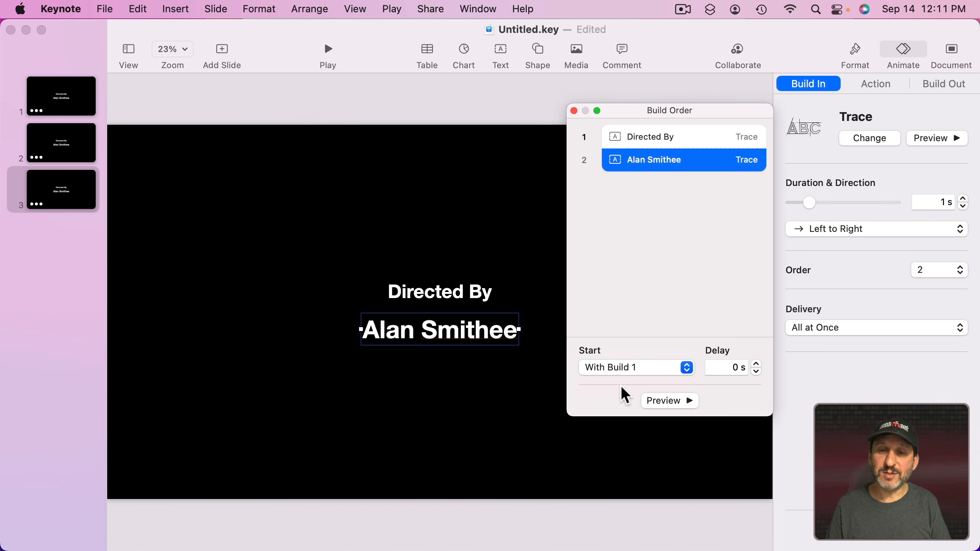
Add a Trace build-out to both text lines and set its duration to 0.5 s
shift+click(484, 297)
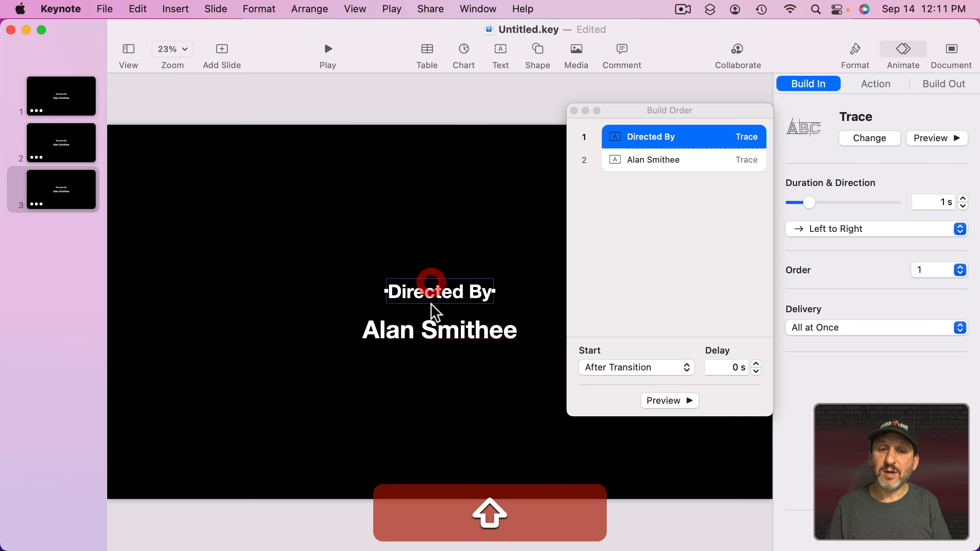
click(943, 84)
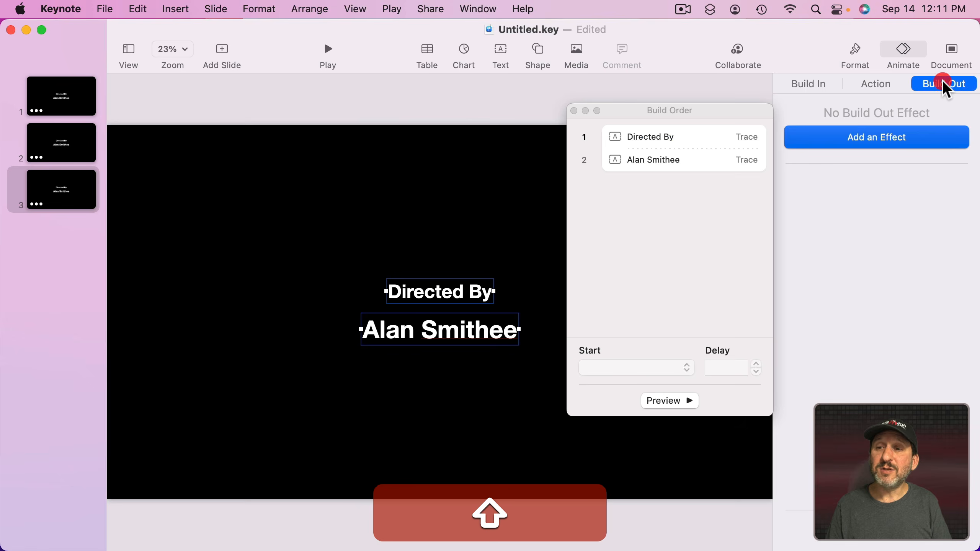
click(876, 137)
scroll(866, 373, down, 12)
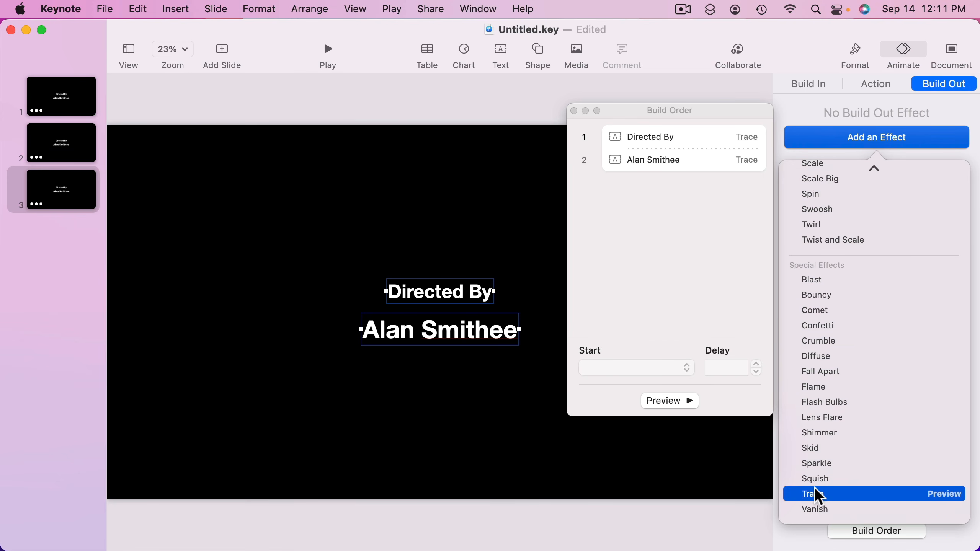
click(814, 488)
click(953, 202)
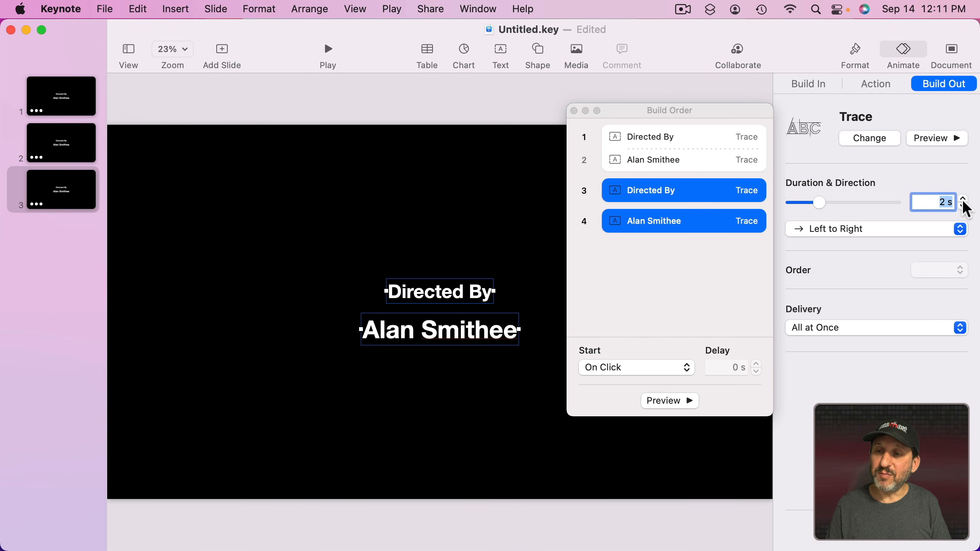
text(.5)
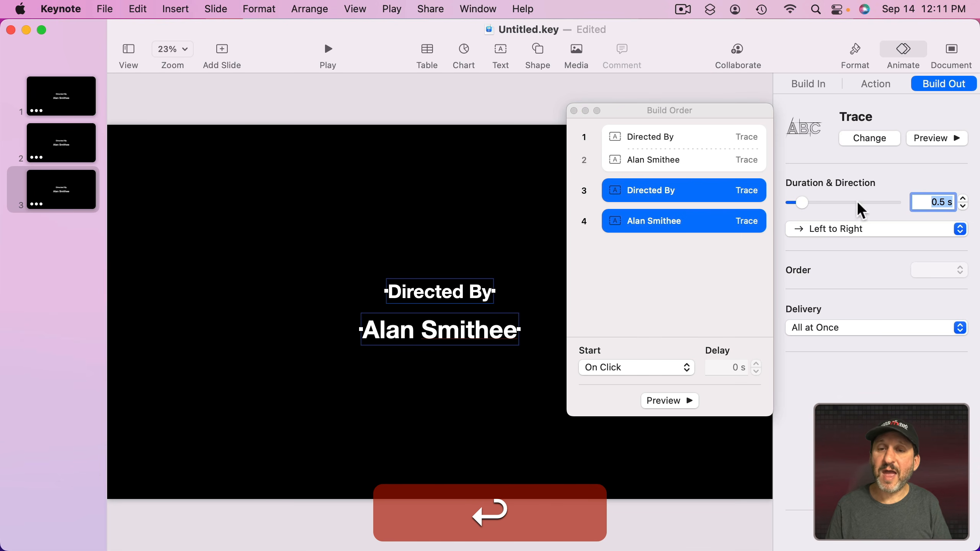
Start the "Directed By" build-out After Build 2 with a 1 s delay and the name line's build-out With Build 3
click(673, 189)
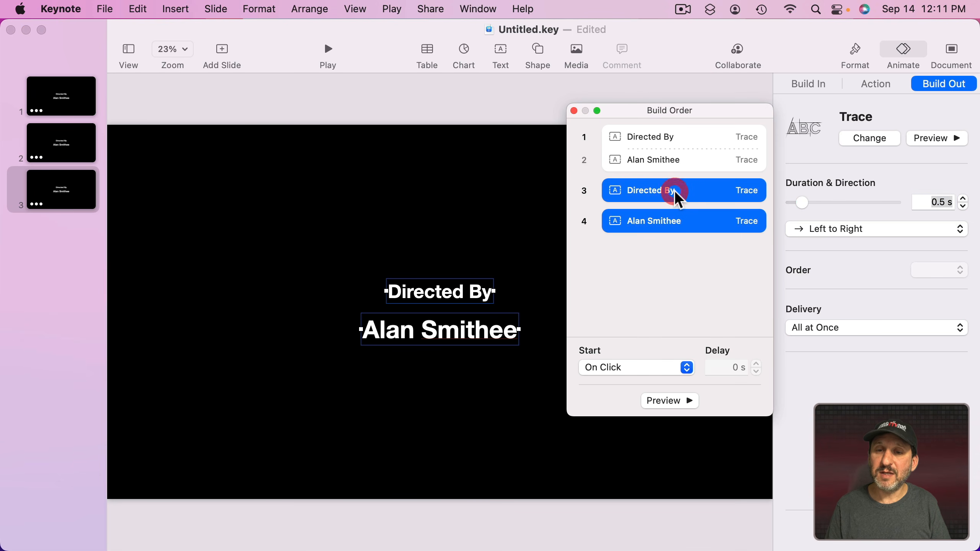
click(617, 368)
click(622, 386)
click(722, 369)
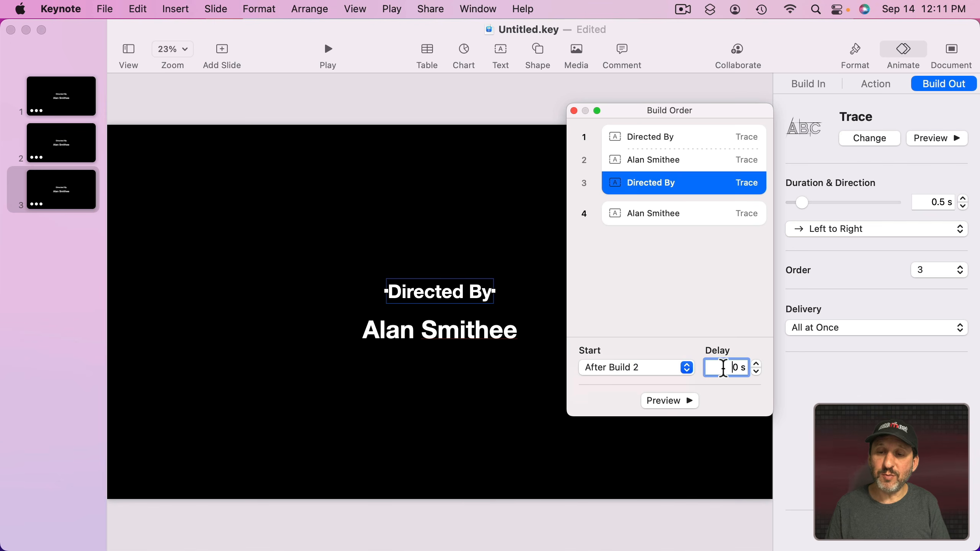
text(1)
click(655, 214)
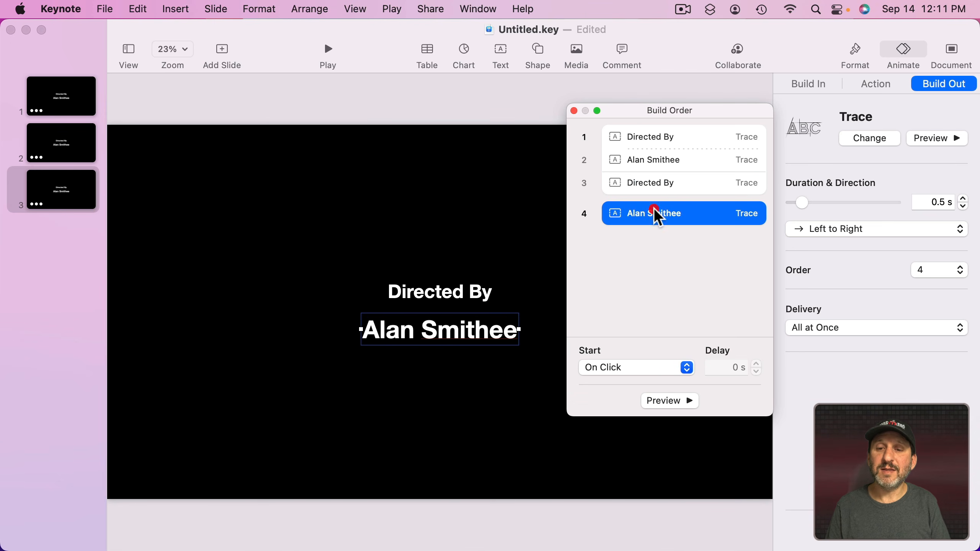
click(618, 368)
click(619, 384)
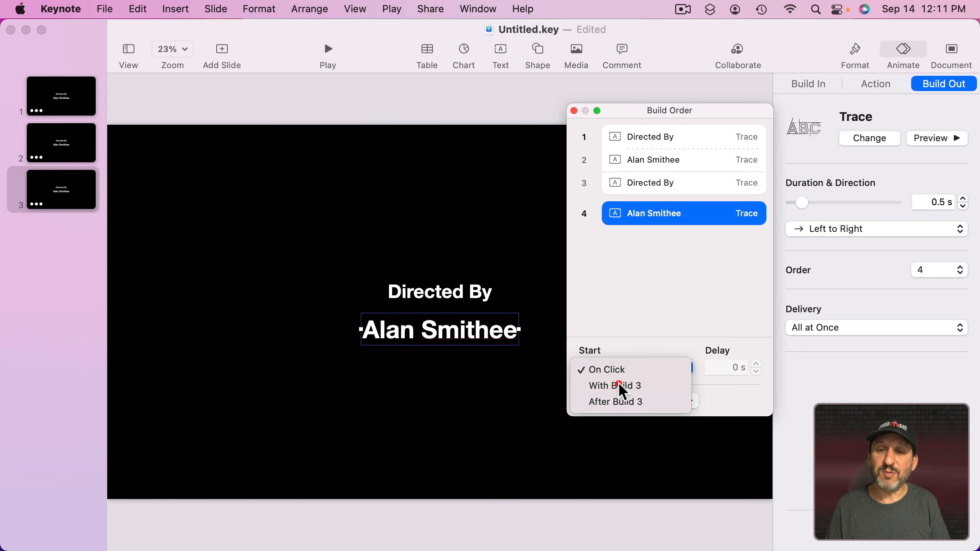
Play the third slide's Trace animation, exit playback and deselect the text
click(327, 51)
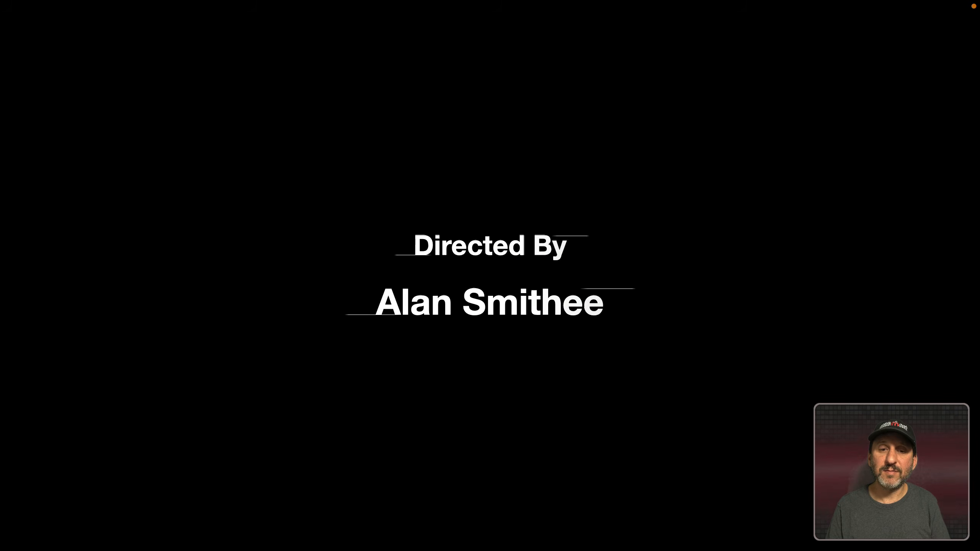
key(Escape)
click(265, 229)
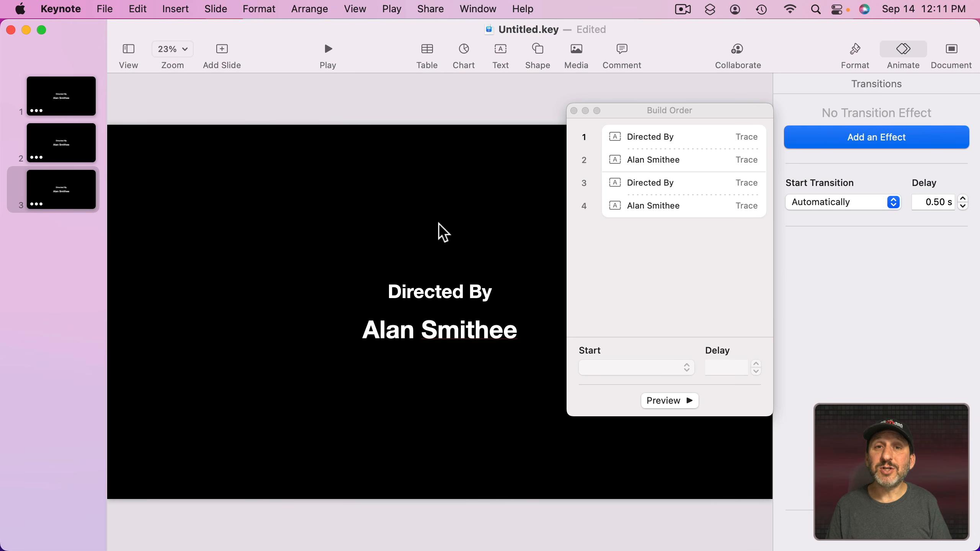
Duplicate the third slide and change the build-in effect of both text lines on the copy to Keyboard
click(63, 186)
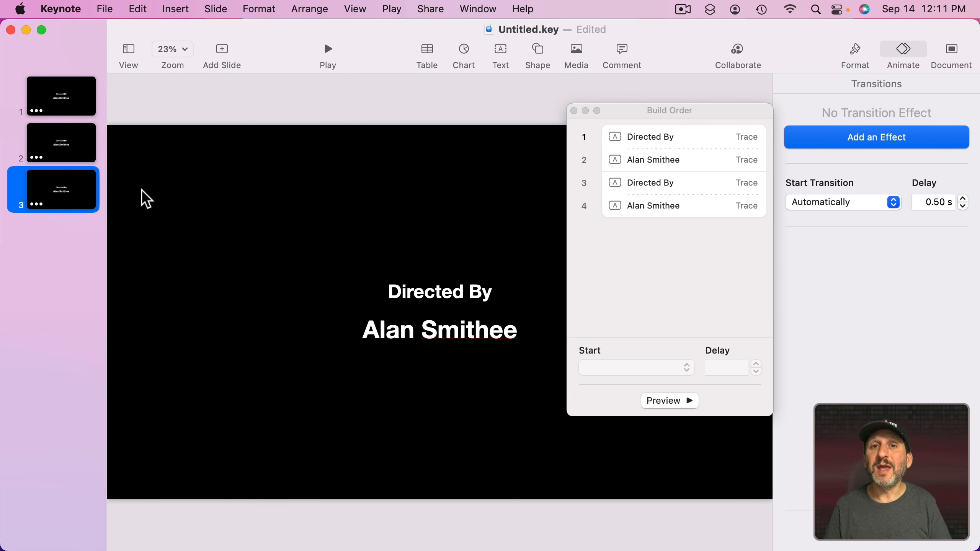
key(super+d)
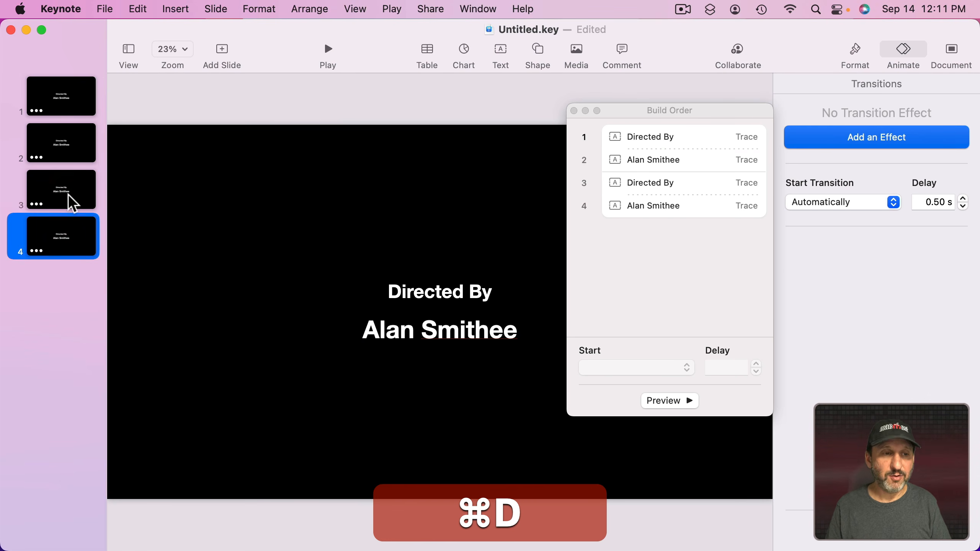
click(430, 297)
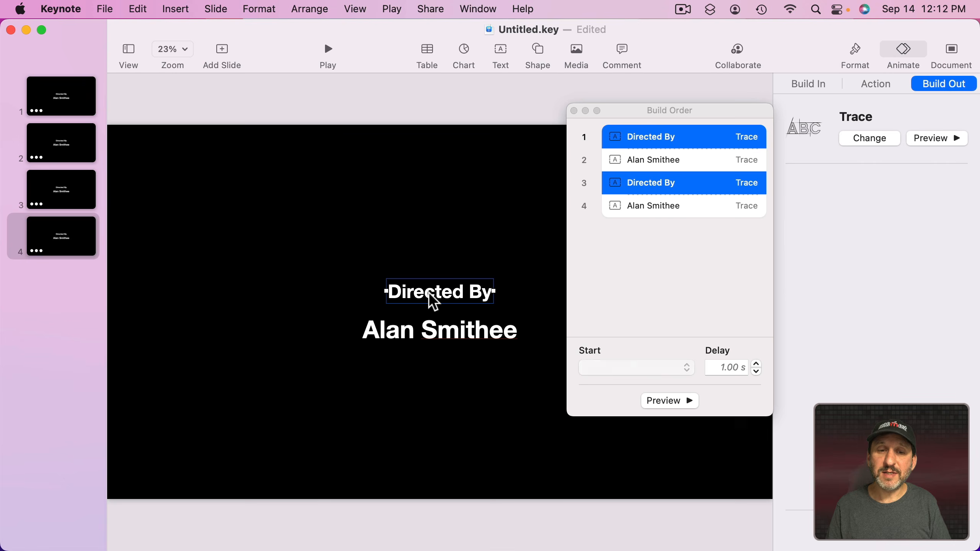
shift+click(436, 332)
click(819, 84)
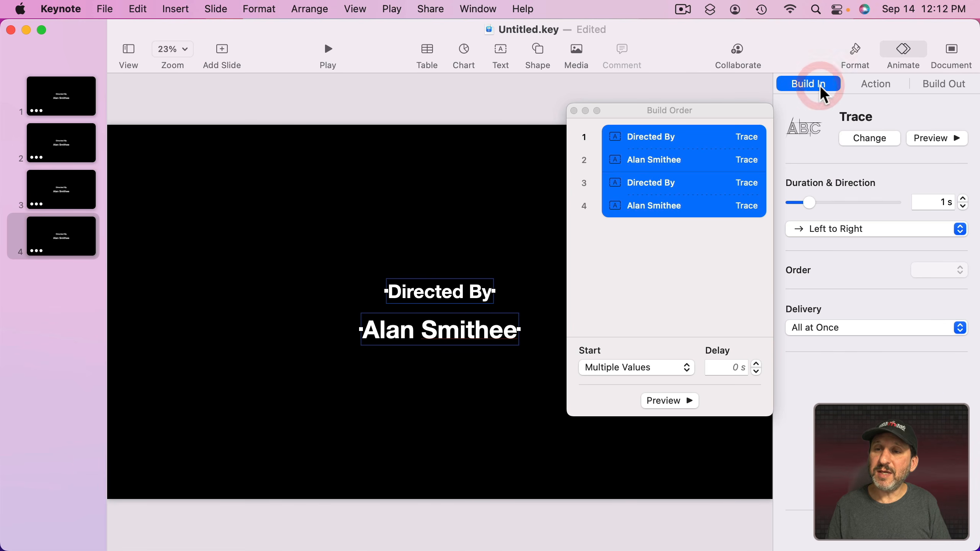
click(871, 140)
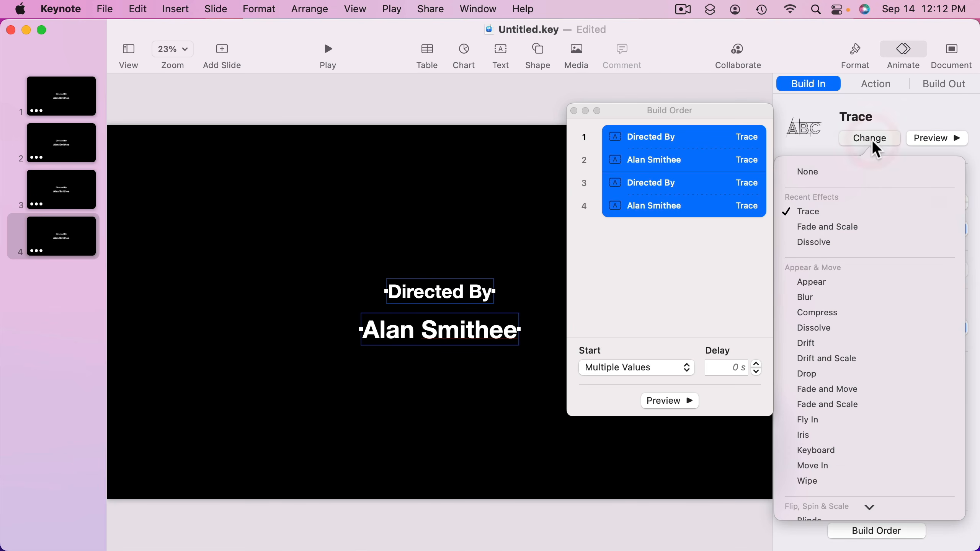
click(828, 451)
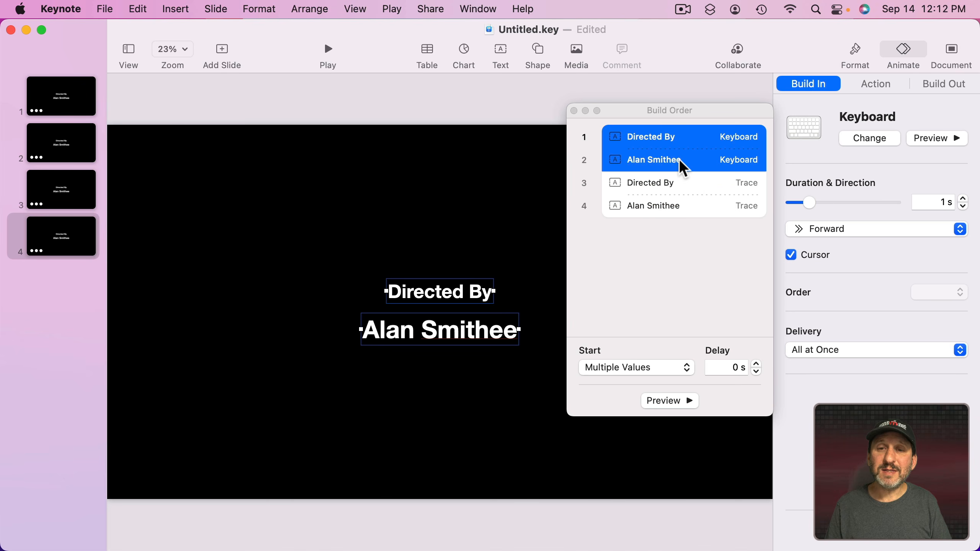
Set the name line's Keyboard build-in to start After Build 1
click(677, 143)
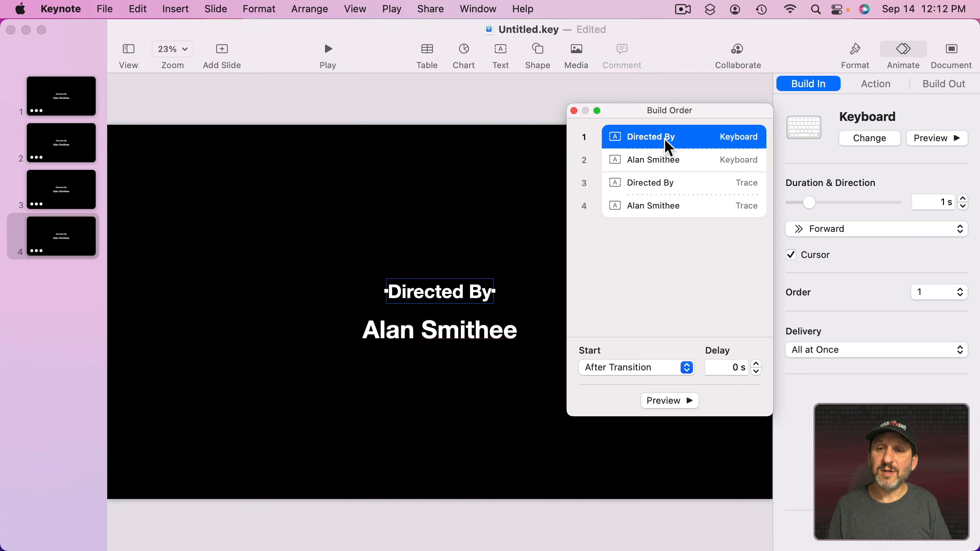
click(660, 158)
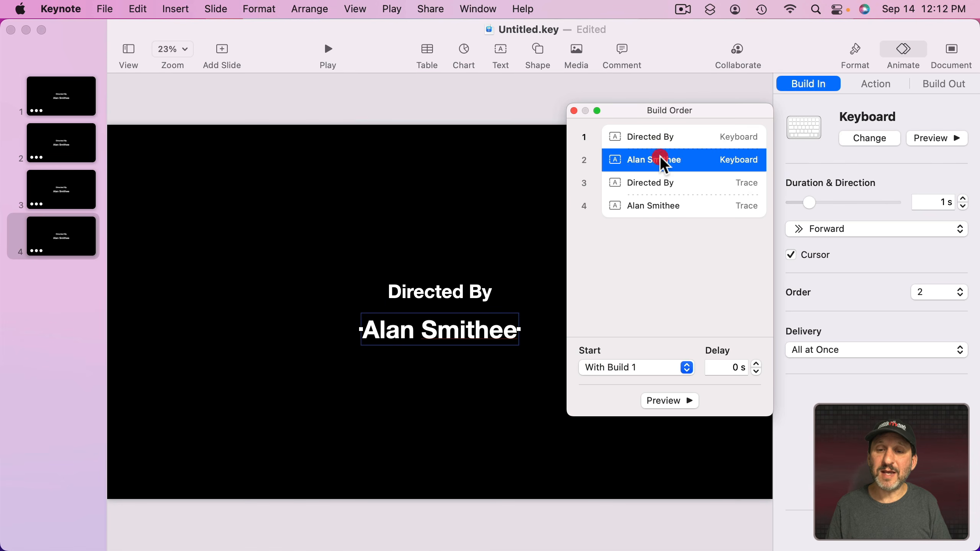
click(641, 371)
click(642, 400)
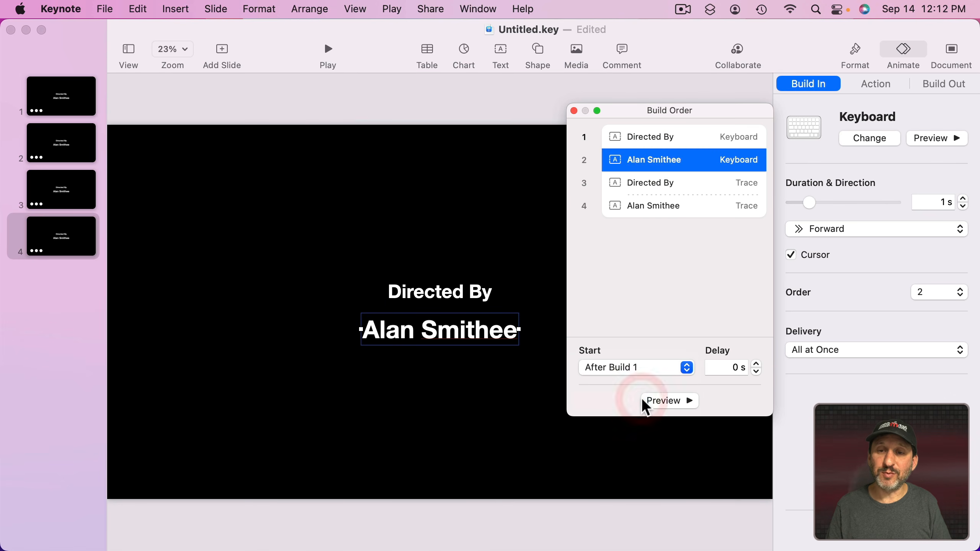
Change the build-out effect of both text lines from Trace to Keyboard
click(663, 183)
shift+click(660, 206)
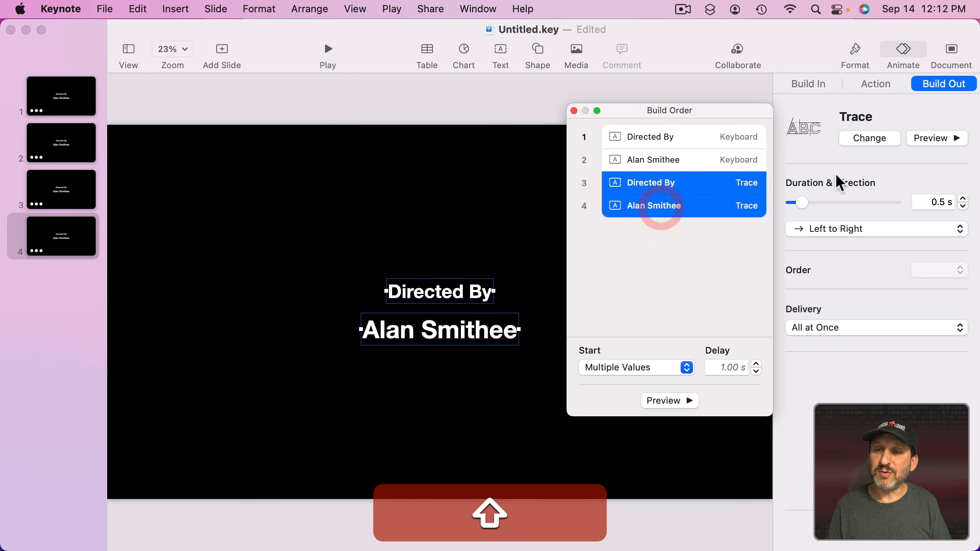
click(869, 139)
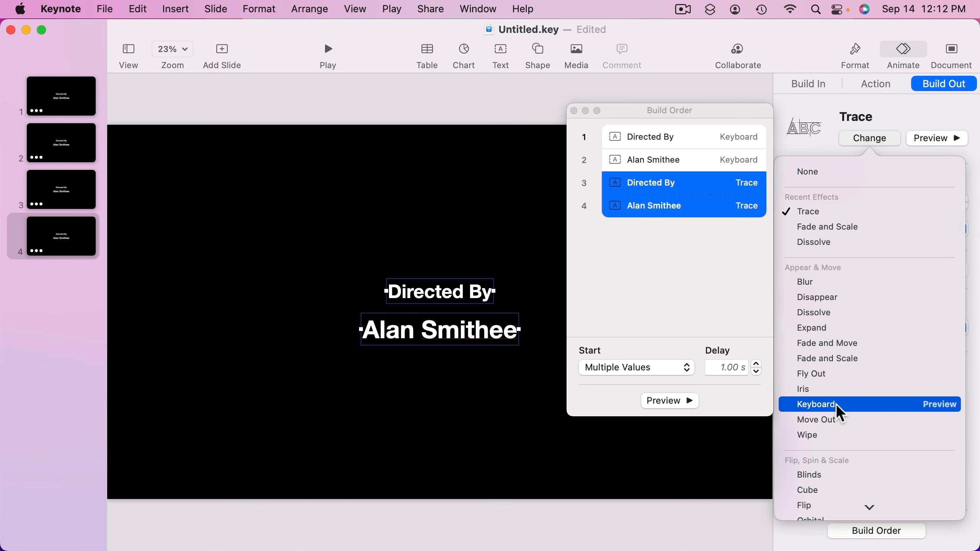
click(836, 405)
Set the name line's Keyboard build-out to start After Build 3
click(667, 185)
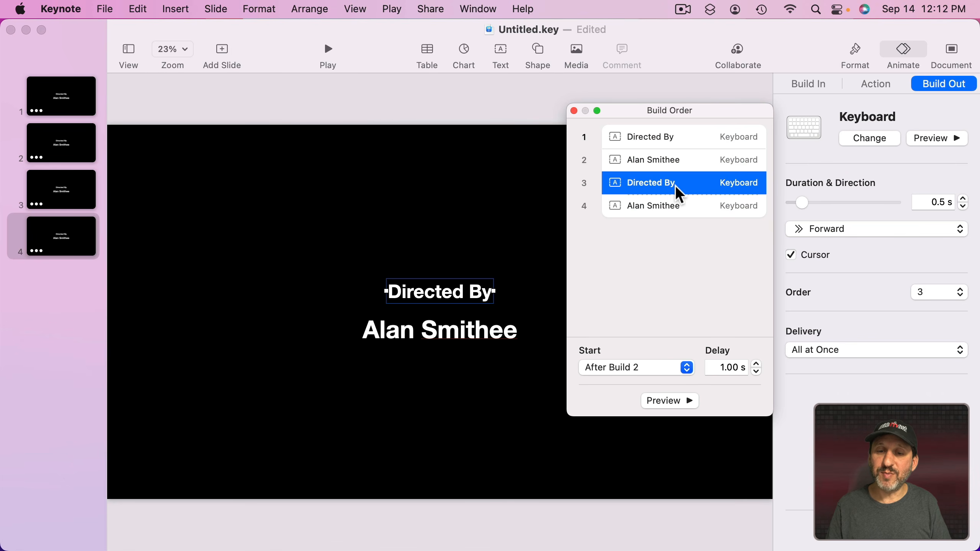
click(669, 206)
click(628, 366)
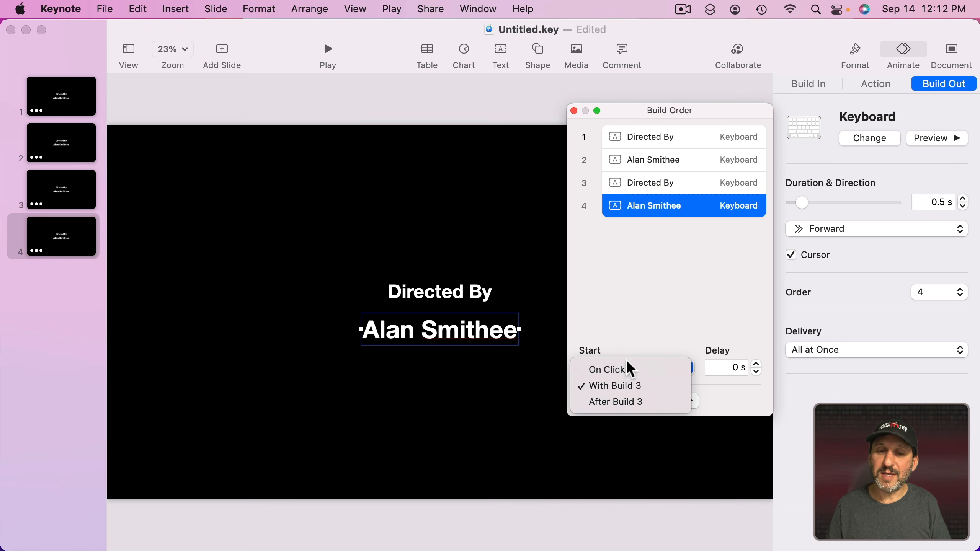
click(623, 407)
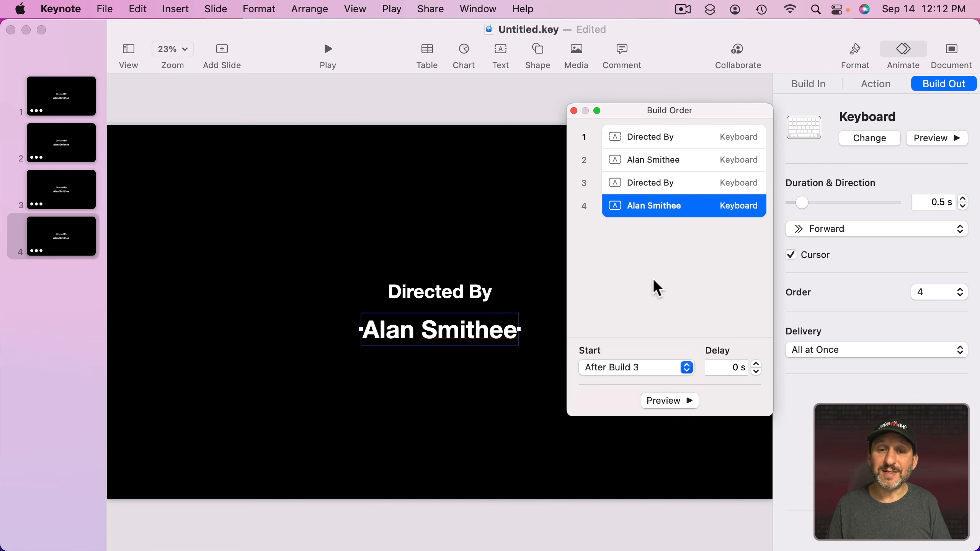
Play the fourth slide to watch its Keyboard builds, stop the playback and select both Keyboard build-outs
click(327, 49)
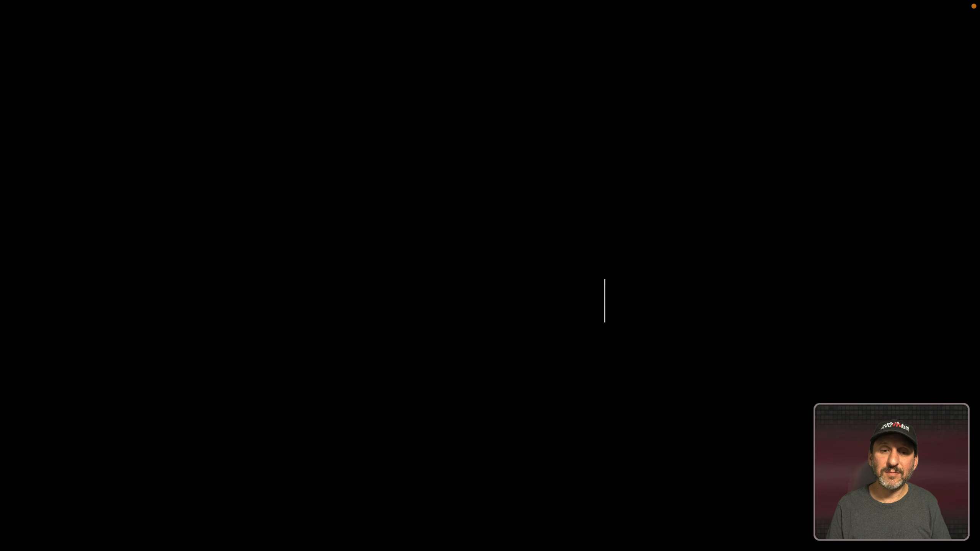
key(Escape)
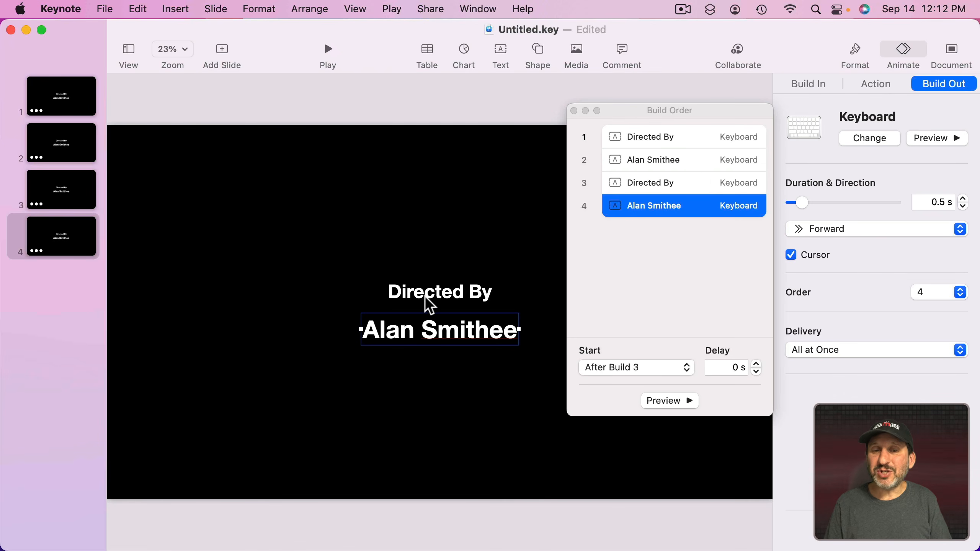
click(675, 188)
shift+click(669, 205)
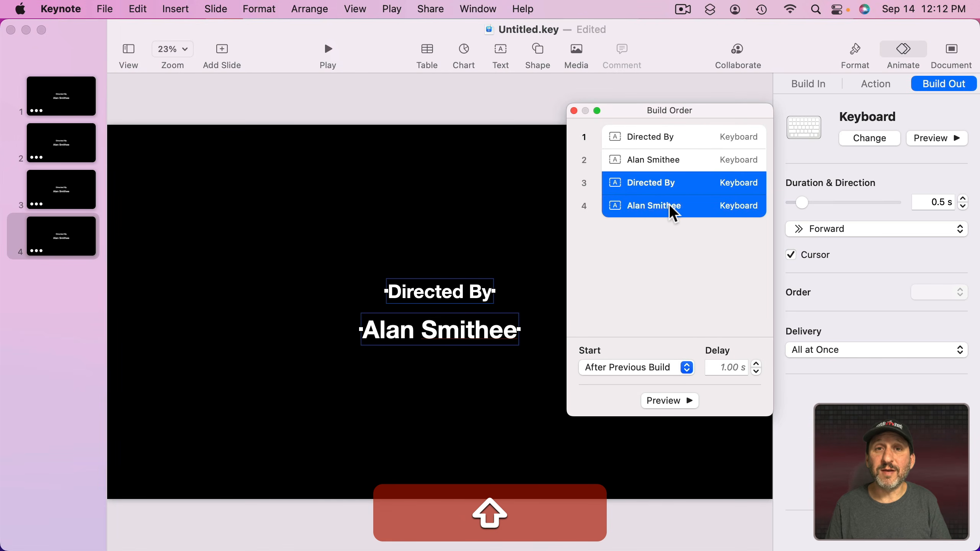
Duplicate the fourth slide and group the two text lines on the copy
click(316, 274)
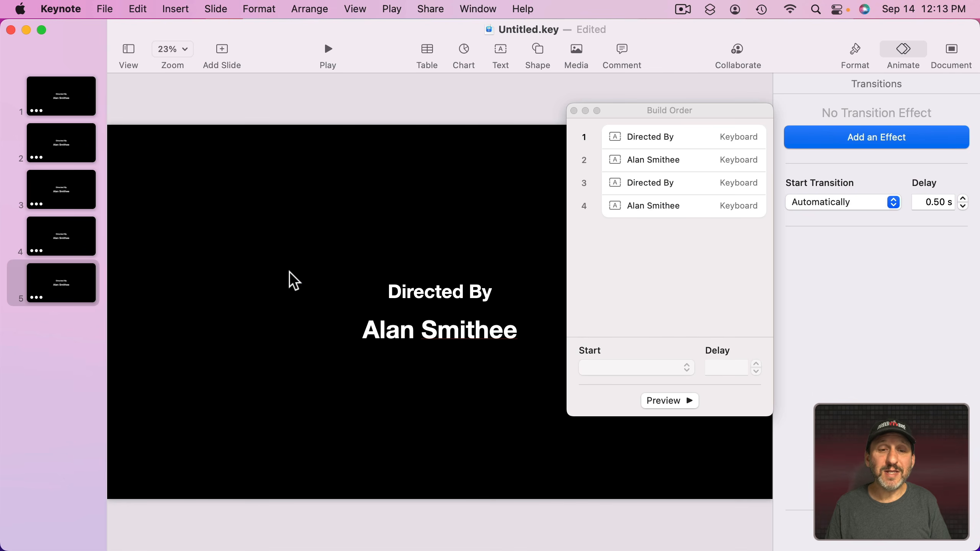
drag(286, 266, 476, 377)
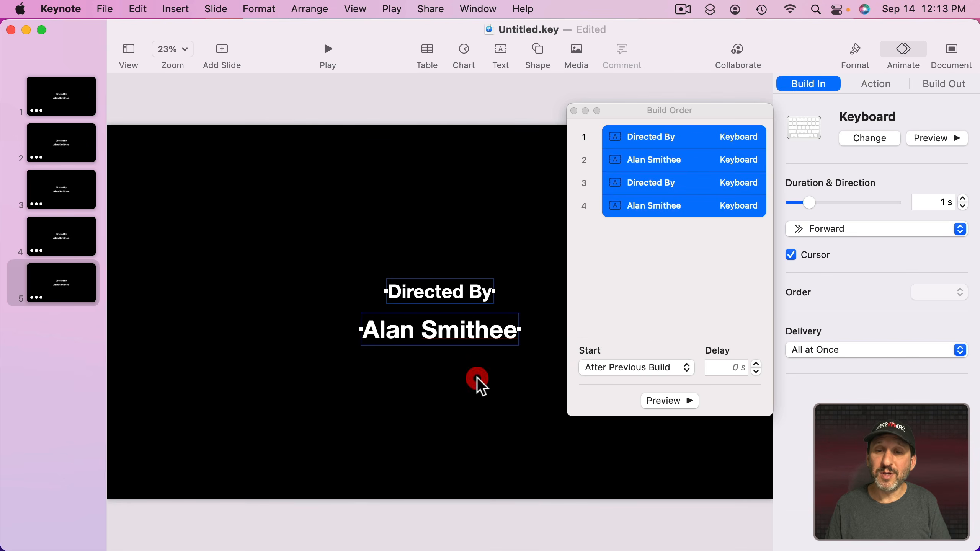
click(309, 9)
click(326, 236)
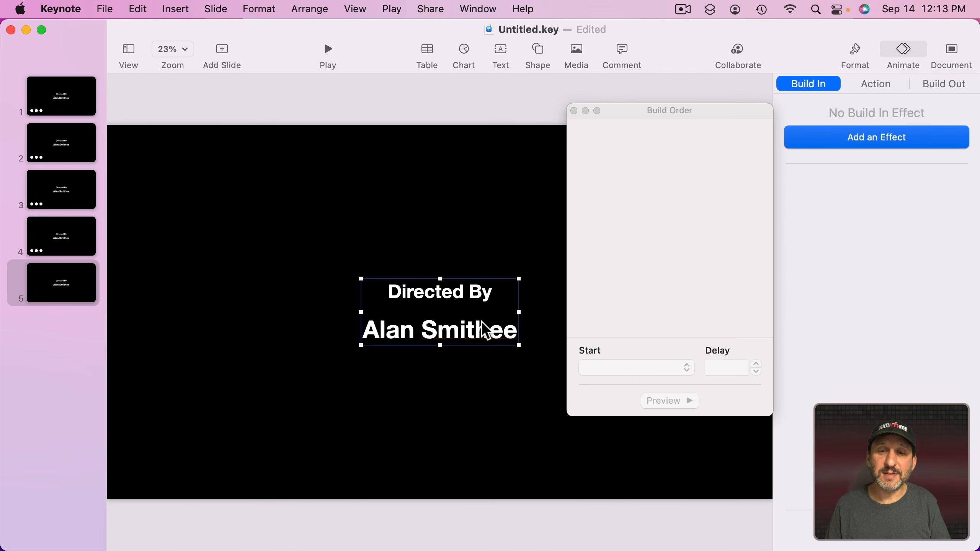
Add a Move In build-in without Bounce to the group and set it to start After Transition
click(855, 139)
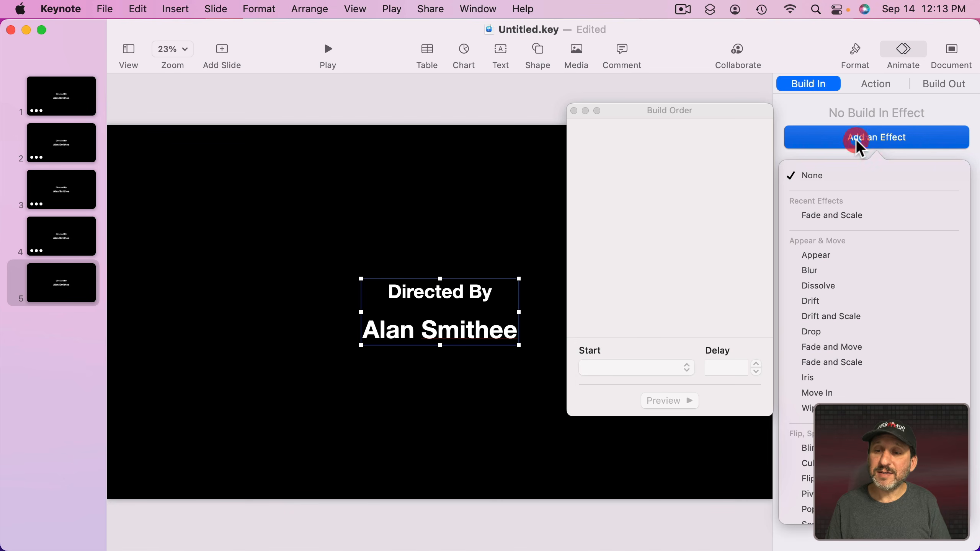
click(849, 393)
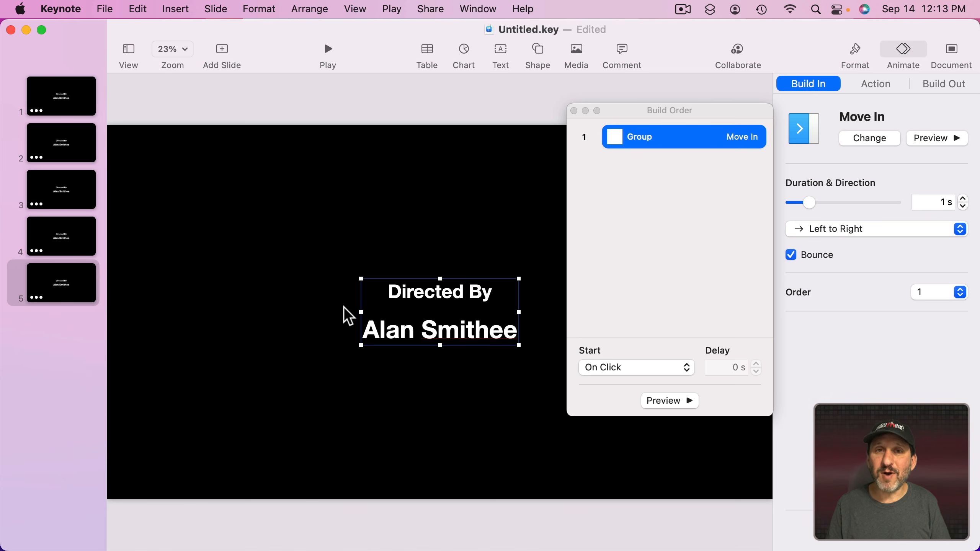
click(635, 370)
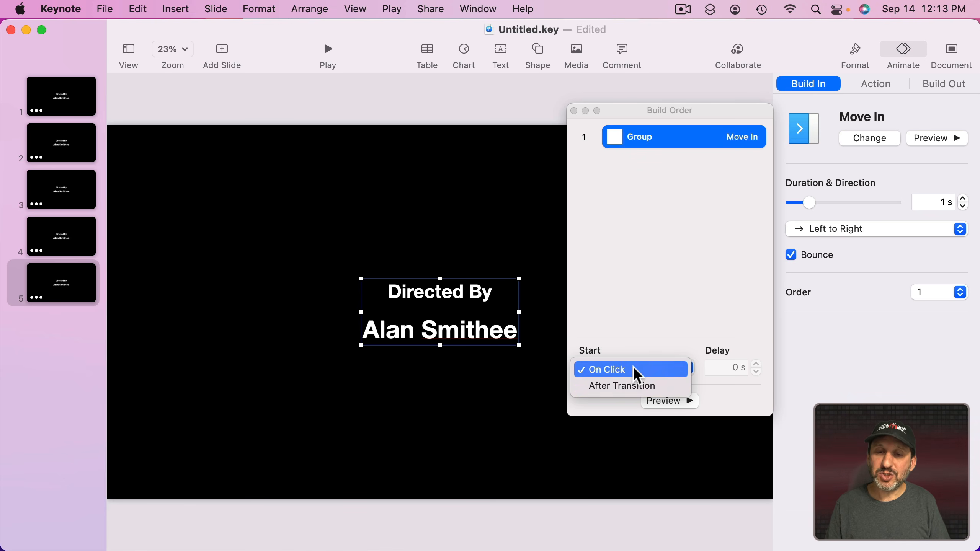
click(632, 385)
click(743, 368)
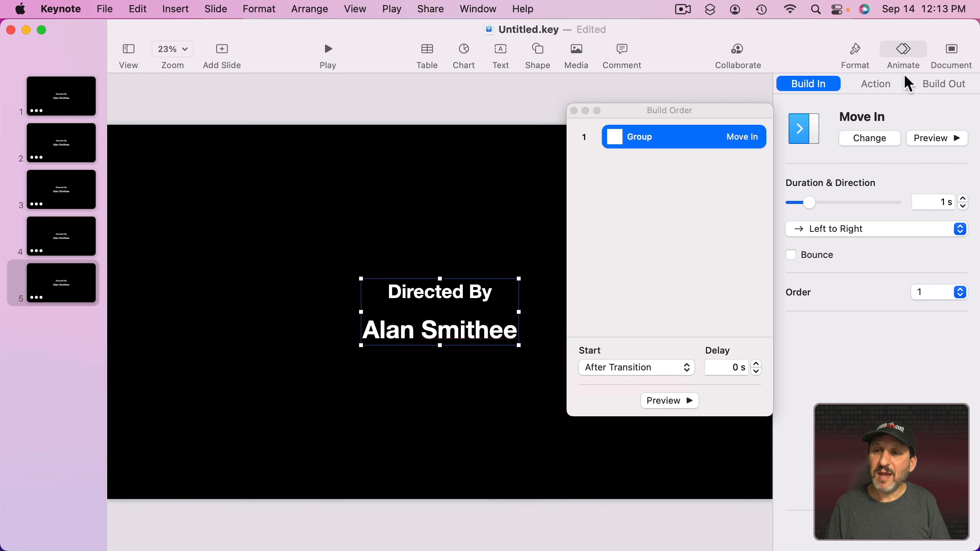
Add a Move Out build-out effect to the group and turn off its Bounce
click(940, 83)
click(877, 143)
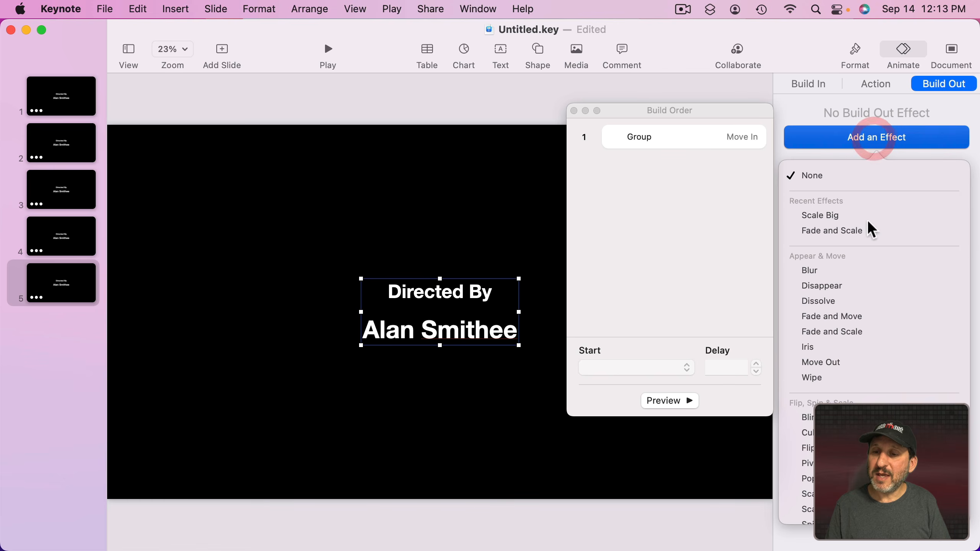
click(842, 363)
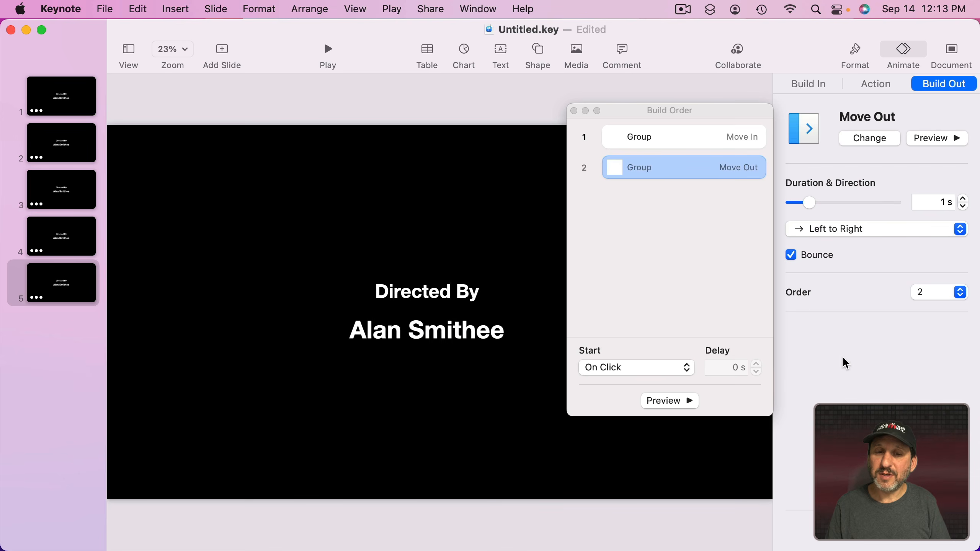
click(793, 255)
click(940, 201)
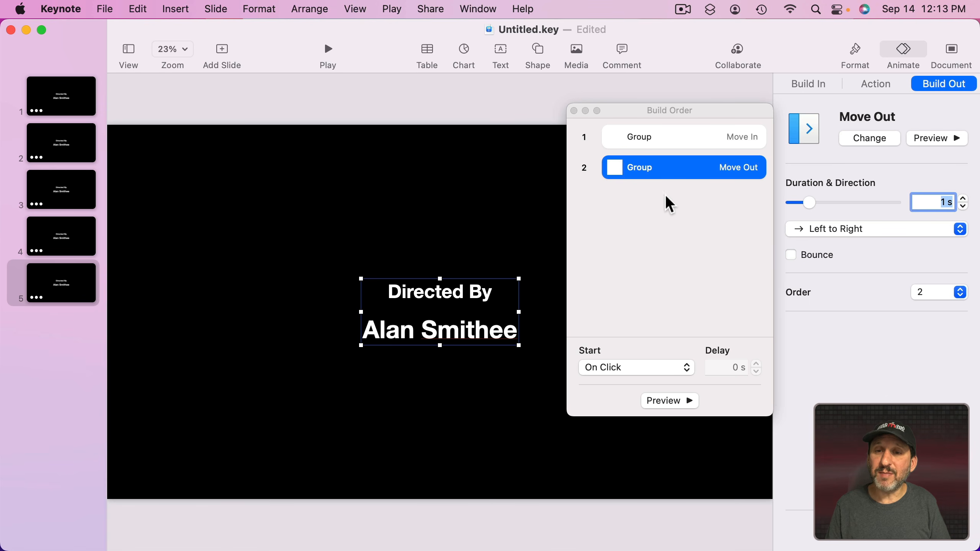
Set the group's Move Out build to start After Build 1 with a 1 s delay
click(661, 170)
click(627, 369)
click(626, 389)
click(727, 367)
text(1)
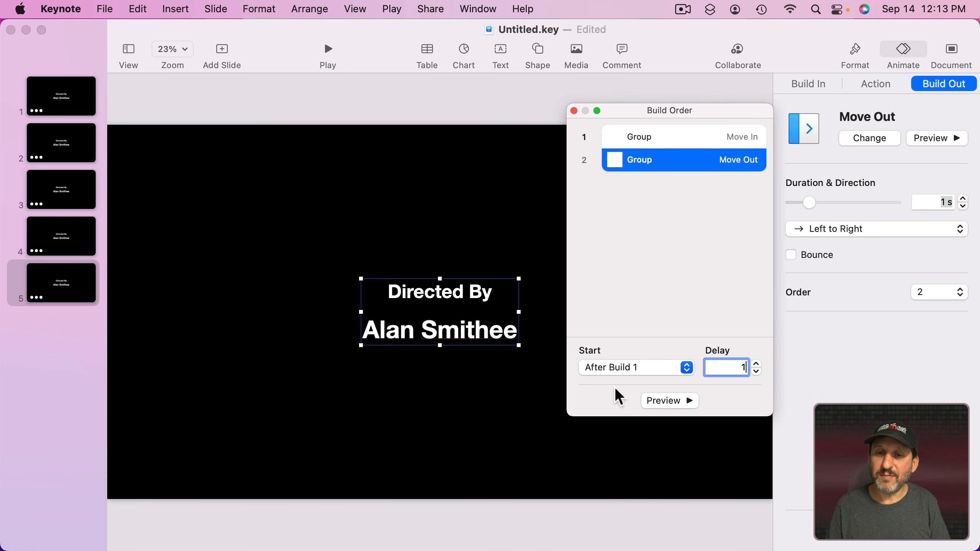
click(463, 253)
Play the fifth slide to watch the Move In and Move Out builds, and stop the playback
click(327, 49)
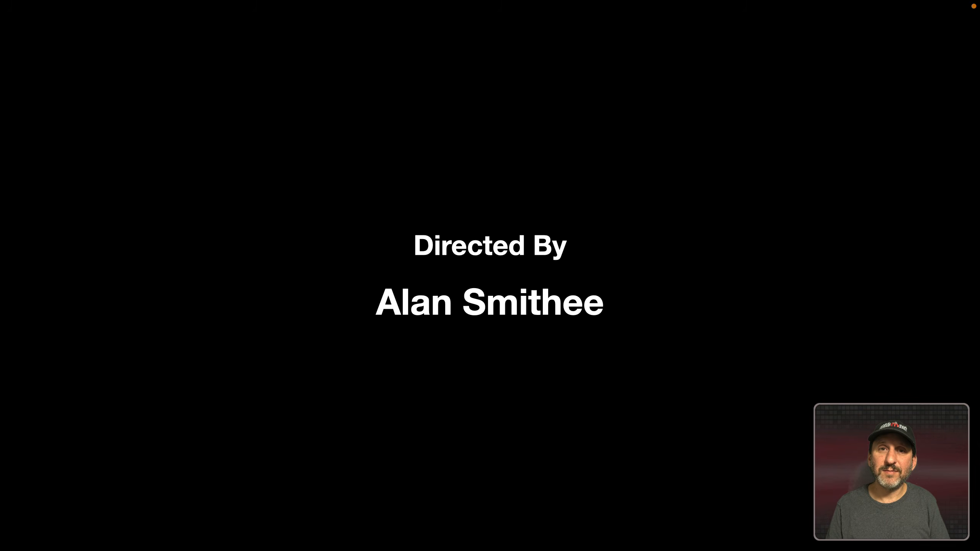
key(Escape)
click(860, 231)
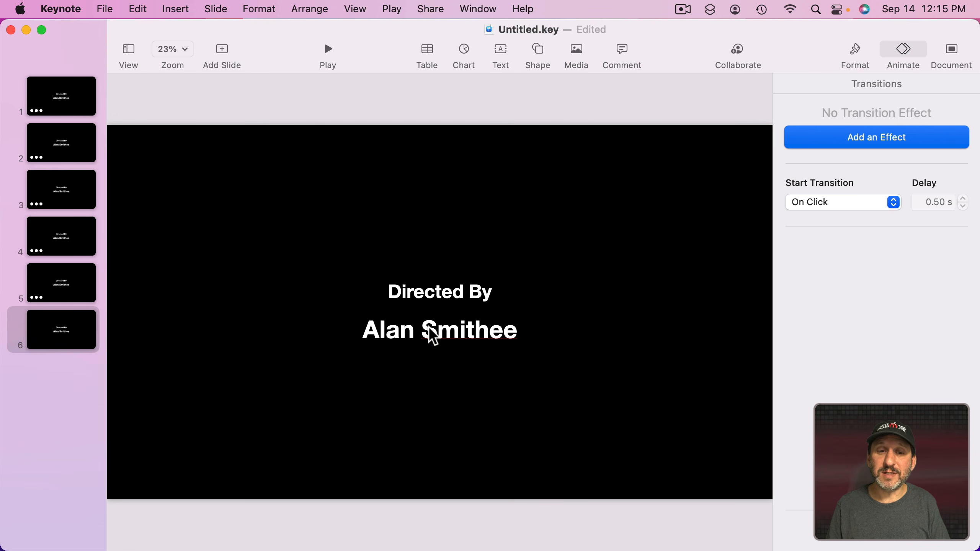
Nudge the name line on the sixth slide up, closer to the "Directed By" line
click(433, 337)
key(shift+Up)
key(shift+Up)
key(shift+Up)
key(shift+Up)
Duplicate the pair of text lines to make four evenly spaced title pairs down the sixth slide
click(438, 295)
shift+click(428, 323)
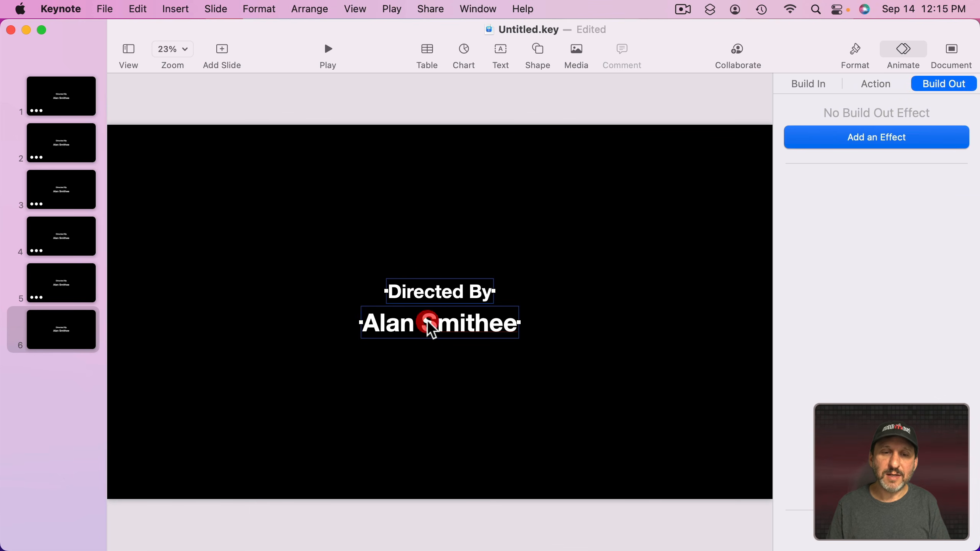
drag(431, 302, 429, 331)
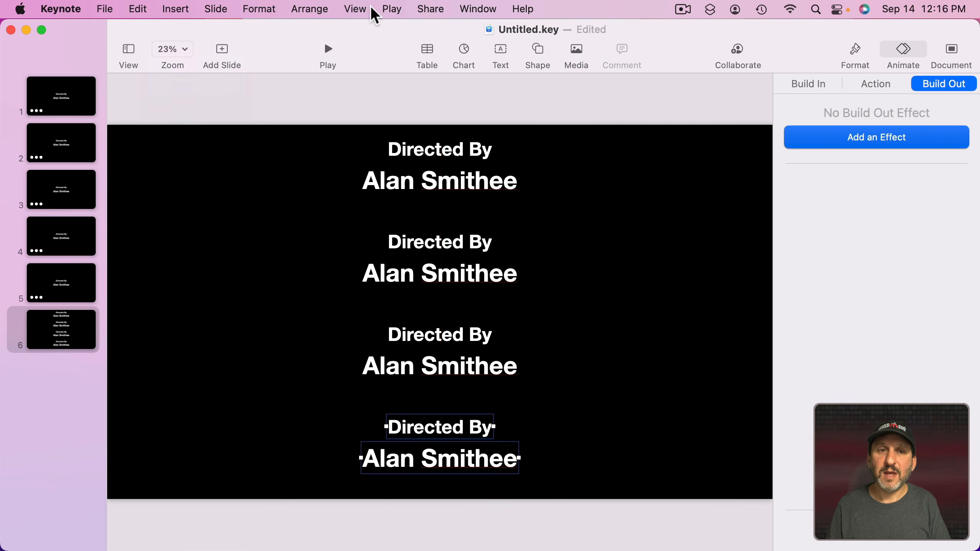
Duplicate all four title pairs directly below the slide's lower edge, continuing the column with even spacing
click(371, 8)
mouse_move(387, 439)
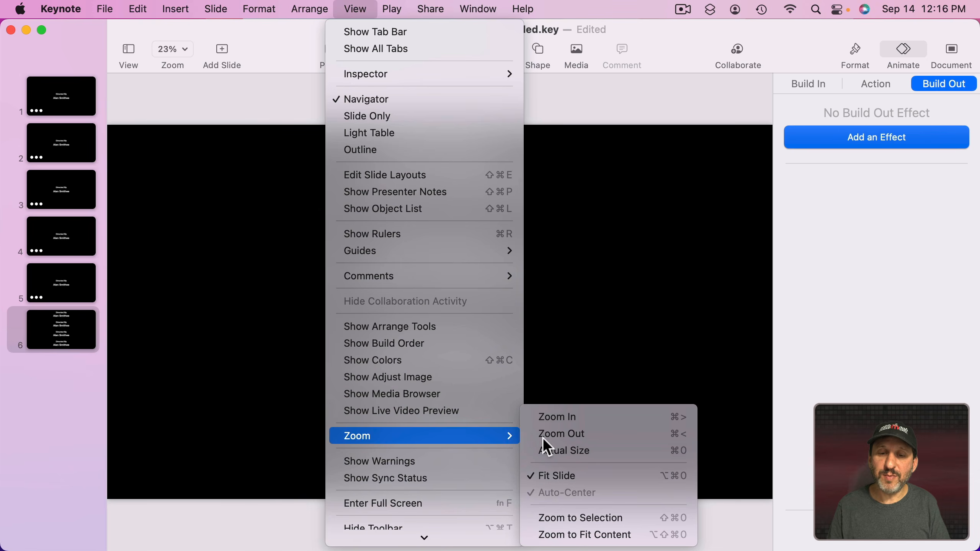
click(633, 340)
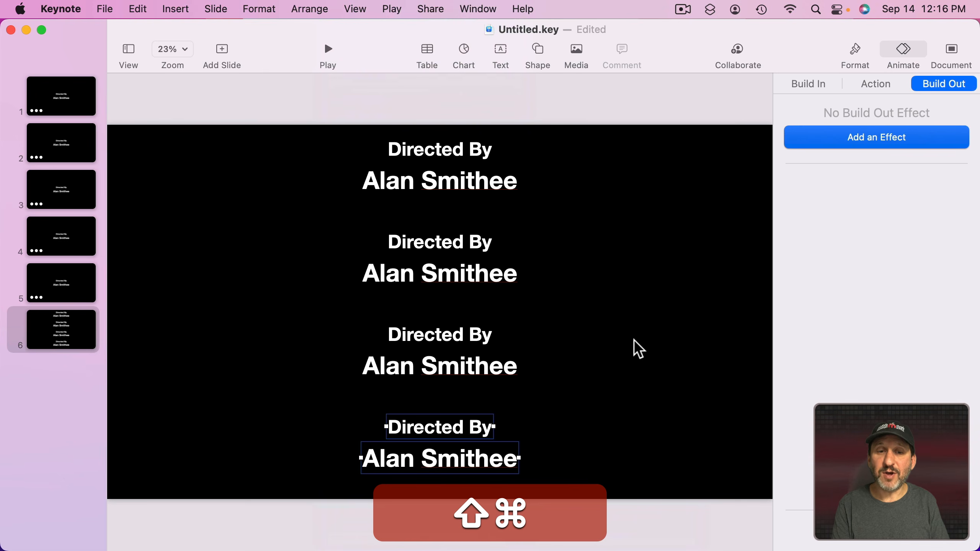
key(shift+cmd+comma)
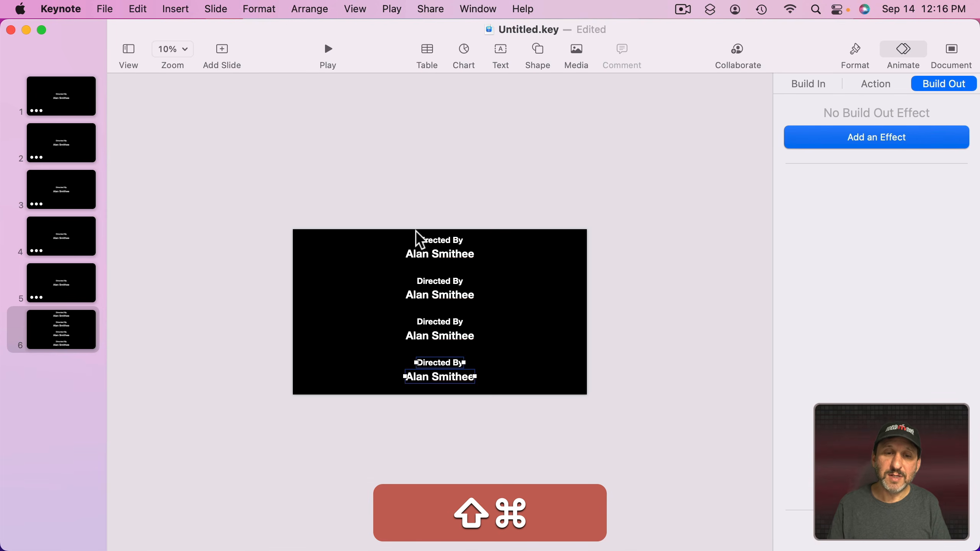
drag(362, 213, 509, 428)
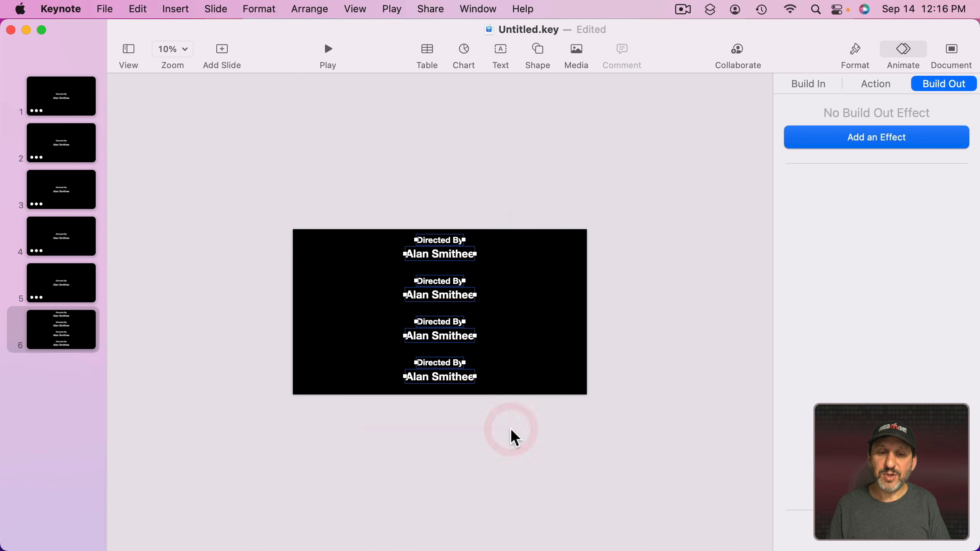
drag(442, 256, 443, 416)
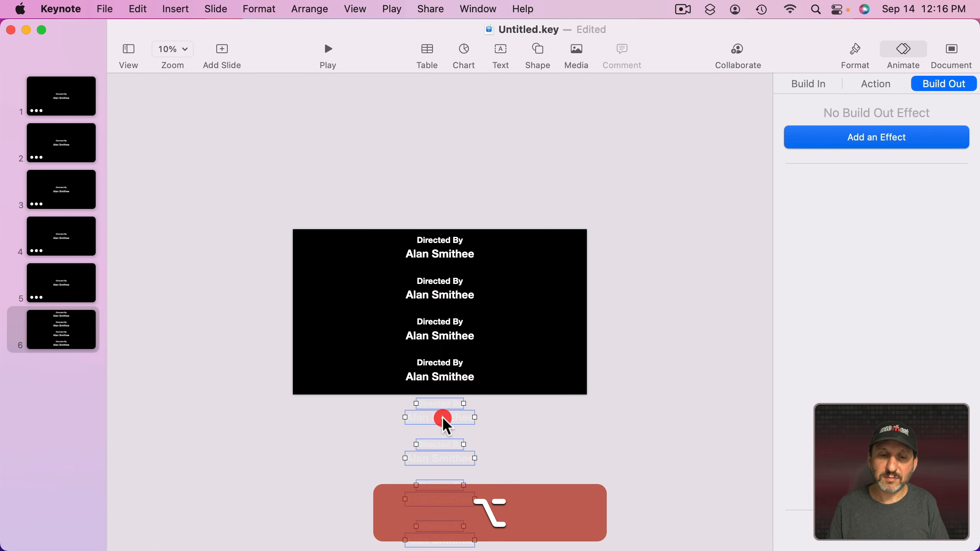
Select every title pair on and below the slide and group them as one object
click(413, 206)
key(super+a)
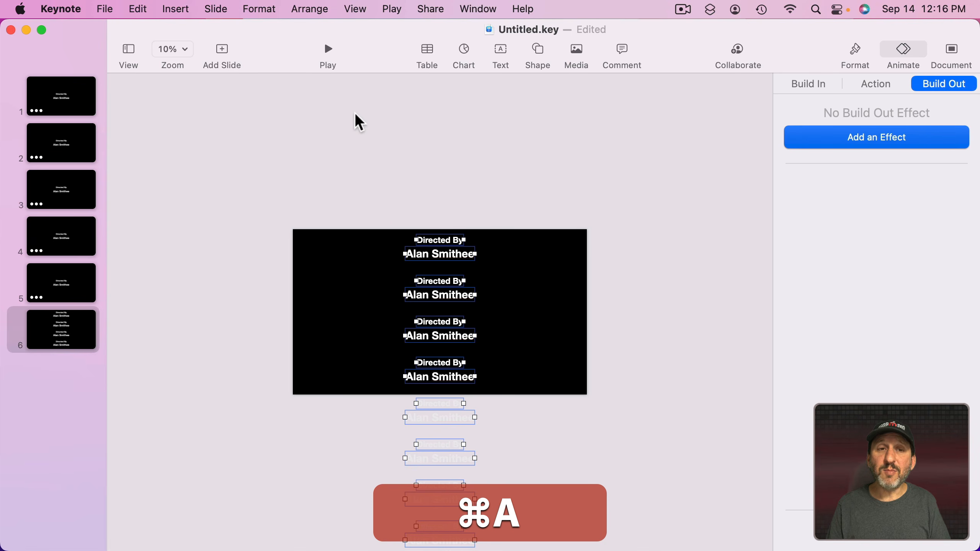
click(304, 9)
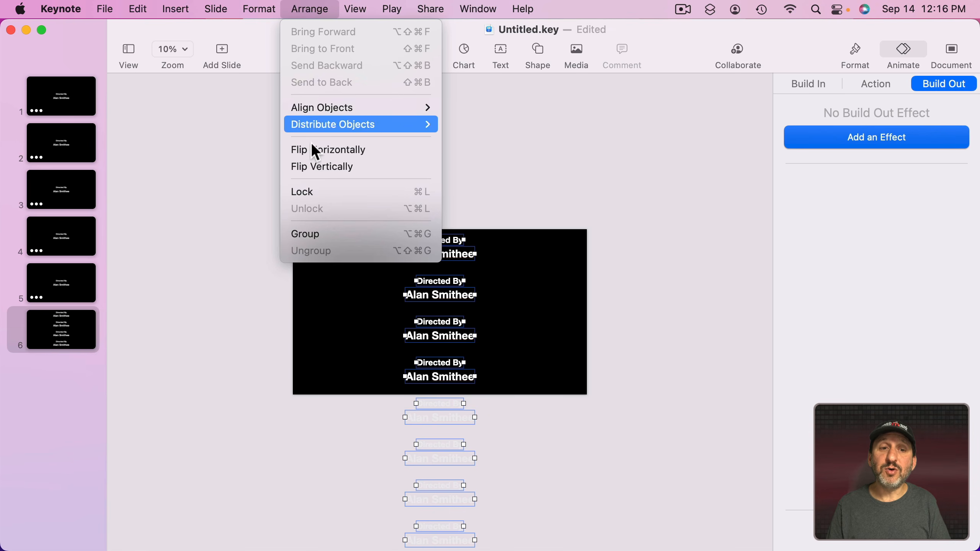
click(309, 232)
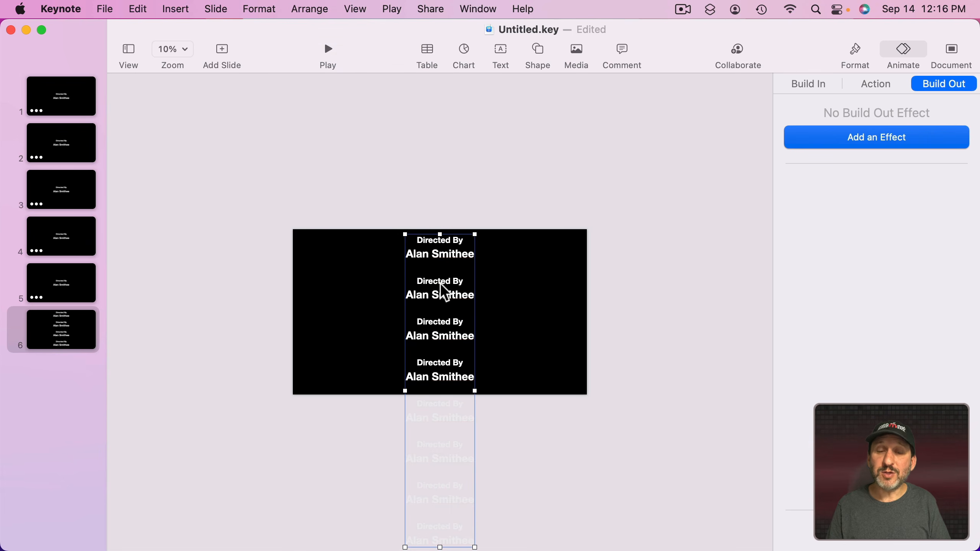
Move the group of title pairs down until it sits just below the slide's lower edge
click(798, 85)
click(937, 84)
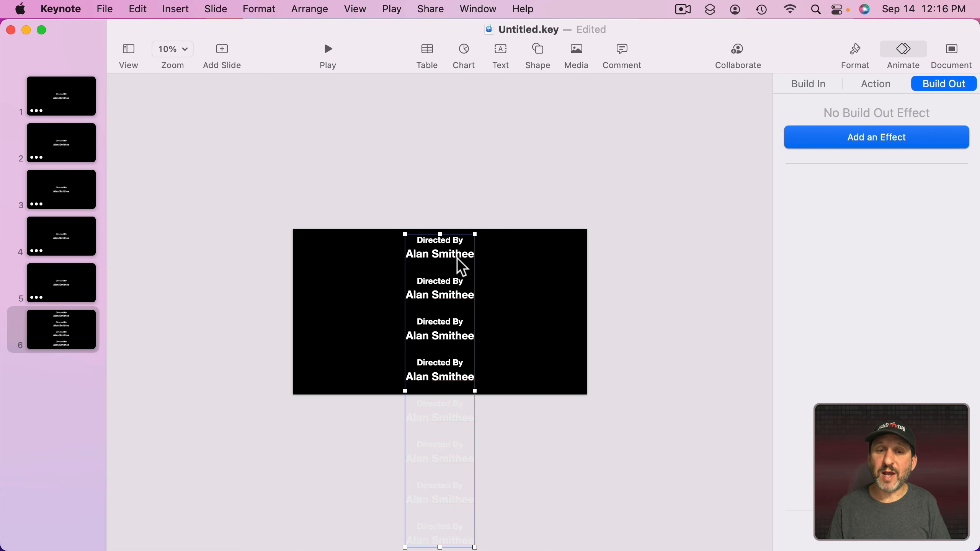
drag(447, 271, 442, 408)
Add a Move action to the group and place its end position above the slide at about X 1405 pt, Y -4175 pt
click(882, 79)
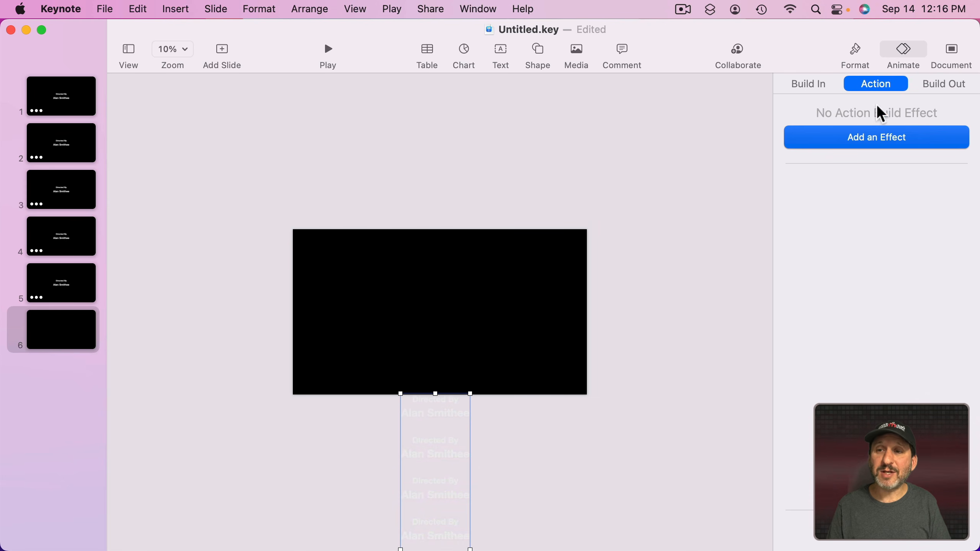
click(874, 137)
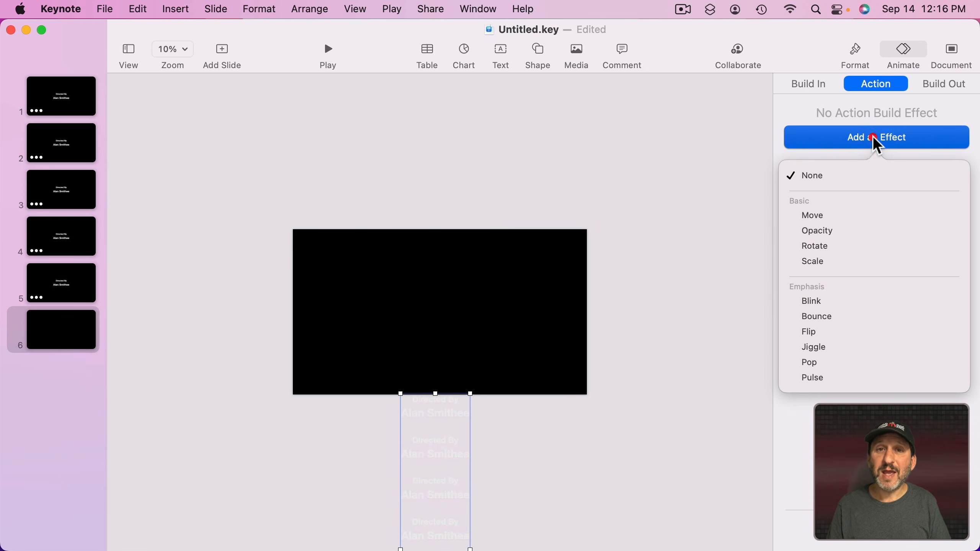
click(818, 214)
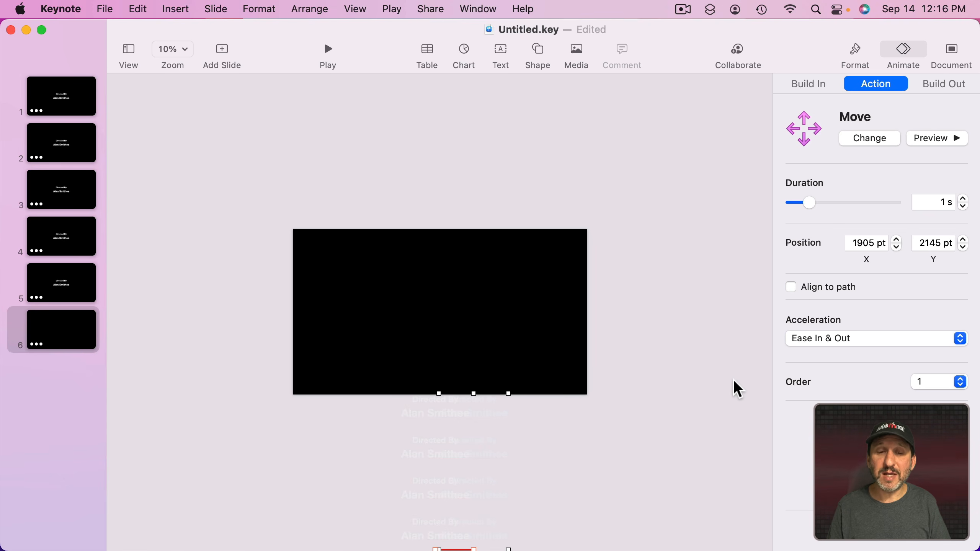
drag(450, 443, 452, 210)
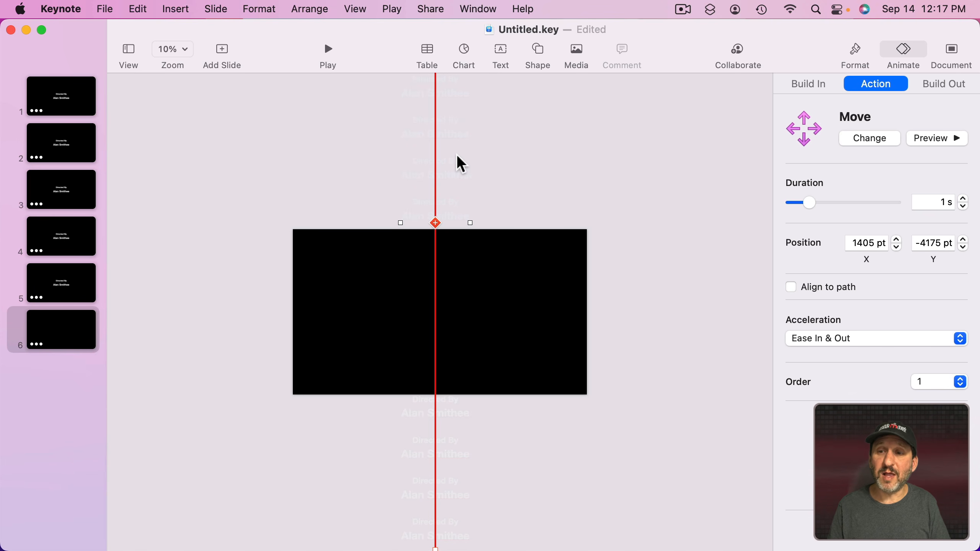
Set the Move action's acceleration to None and its duration to 10 s, and preview the scrolling titles
click(820, 338)
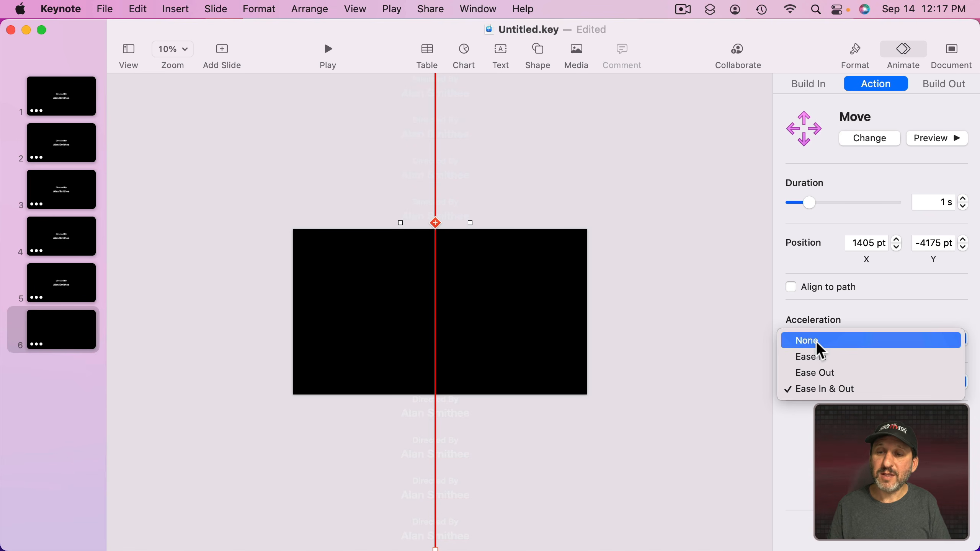
click(816, 342)
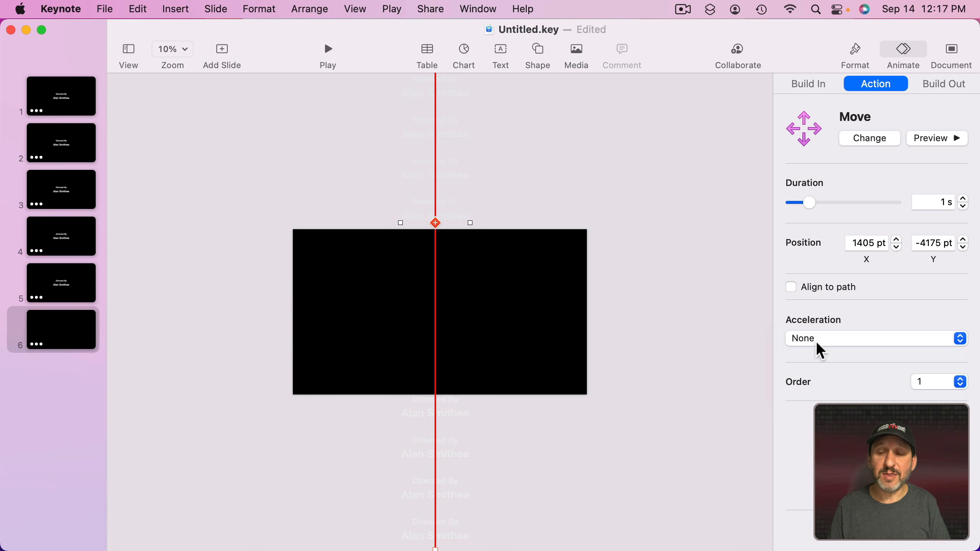
click(938, 137)
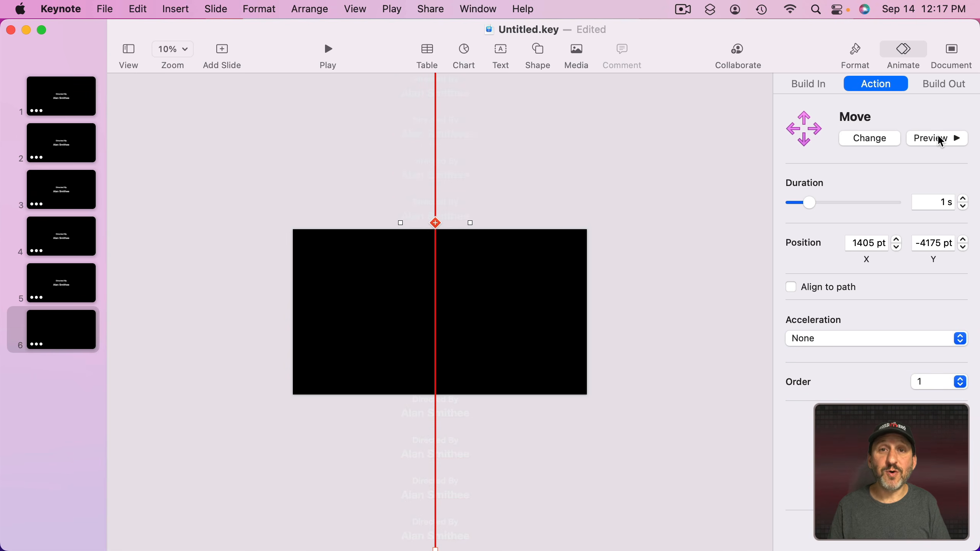
drag(963, 199, 942, 201)
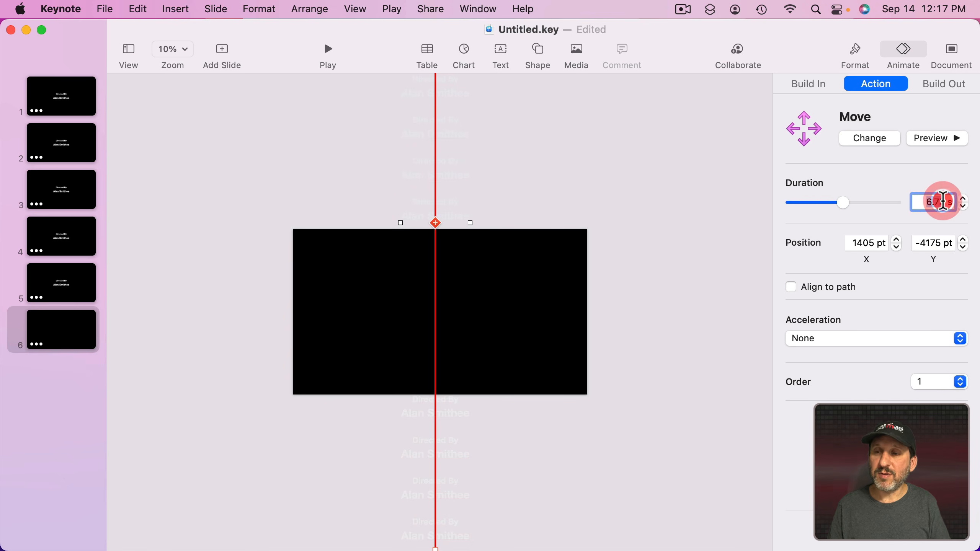
text(10)
key(Return)
click(940, 140)
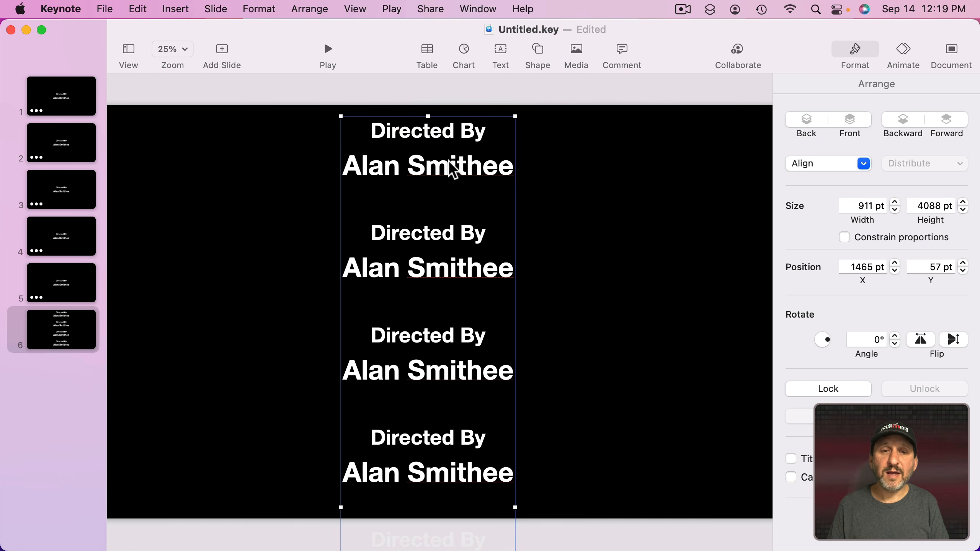
Check that the title and name texts in the group's first two pairs can each be selected for editing
click(418, 172)
click(412, 132)
double_click(412, 132)
click(416, 179)
double_click(419, 170)
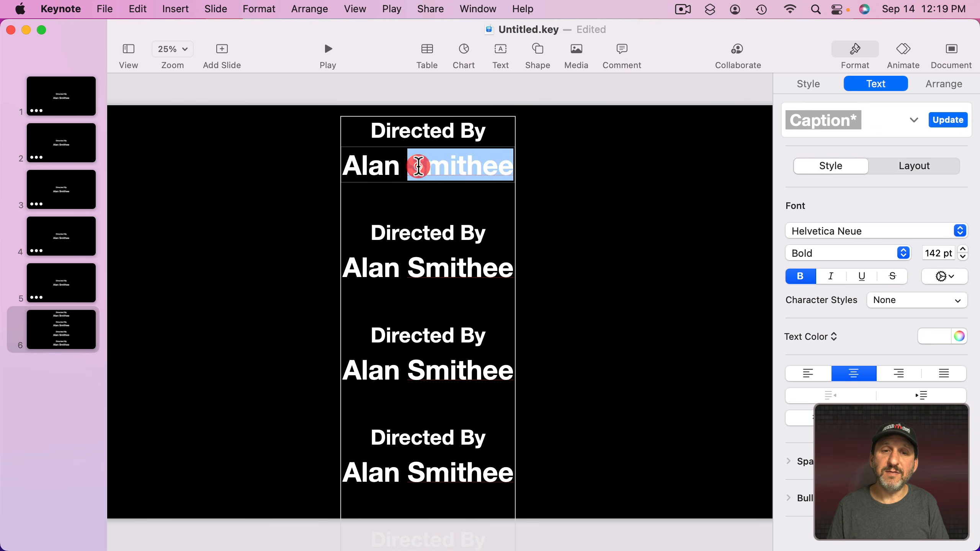
triple_click(415, 235)
double_click(414, 265)
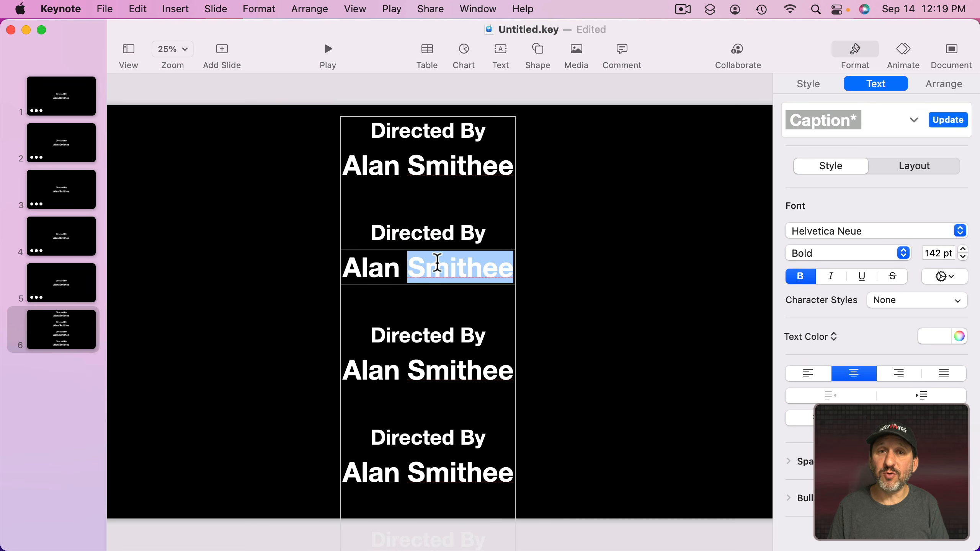
Delete the group of title pairs from slide 6 and insert a new text box
key(Escape)
key(BackSpace)
click(506, 55)
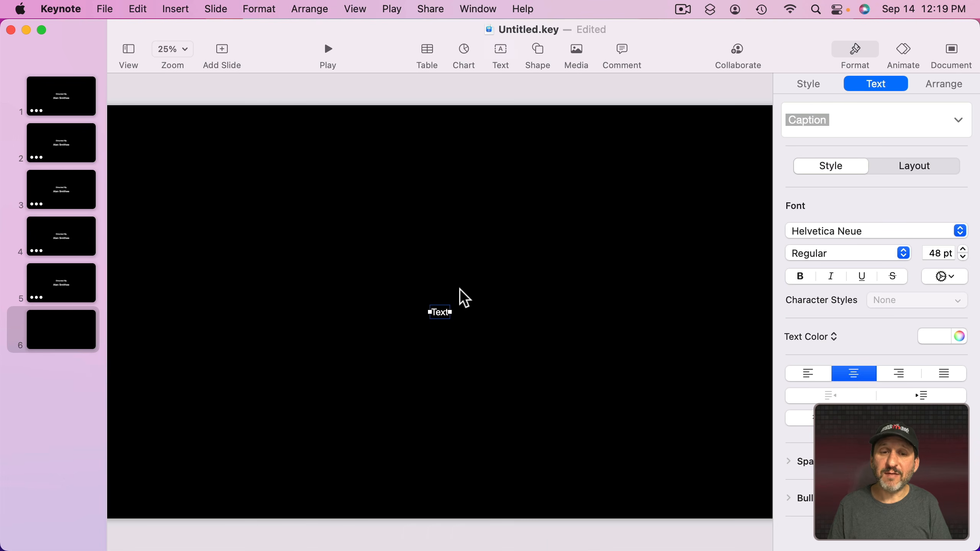
Fill the text box with nine bold lines, each reading "Directed By"
text(Directed By)
key(Return)
text(Directed By)
key(Return)
key(cmd+v)
key(Return)
key(cmd+v)
key(Return)
text(Directed By)
key(Return)
key(super+v)
key(Return)
key(super+v)
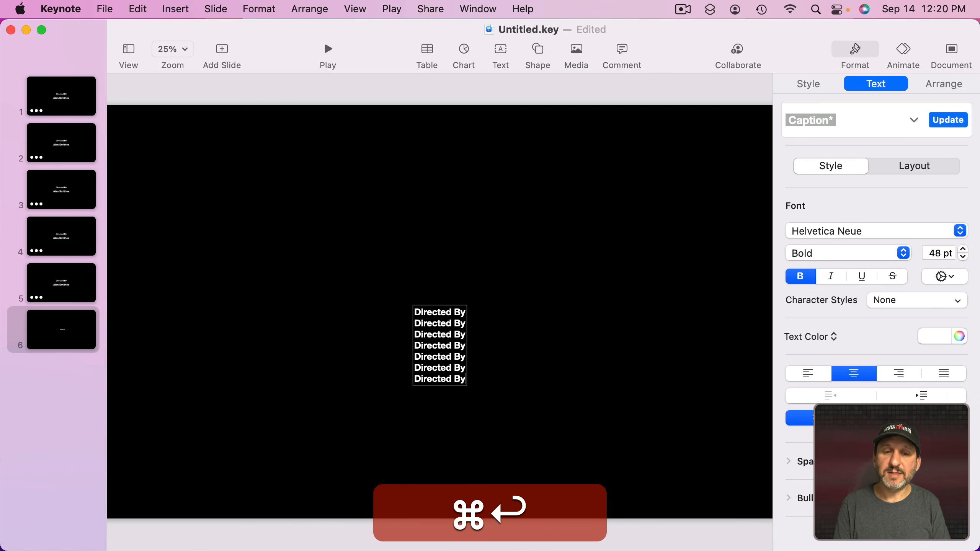
key(Return)
text(Directed By)
key(Return)
text(Directed By)
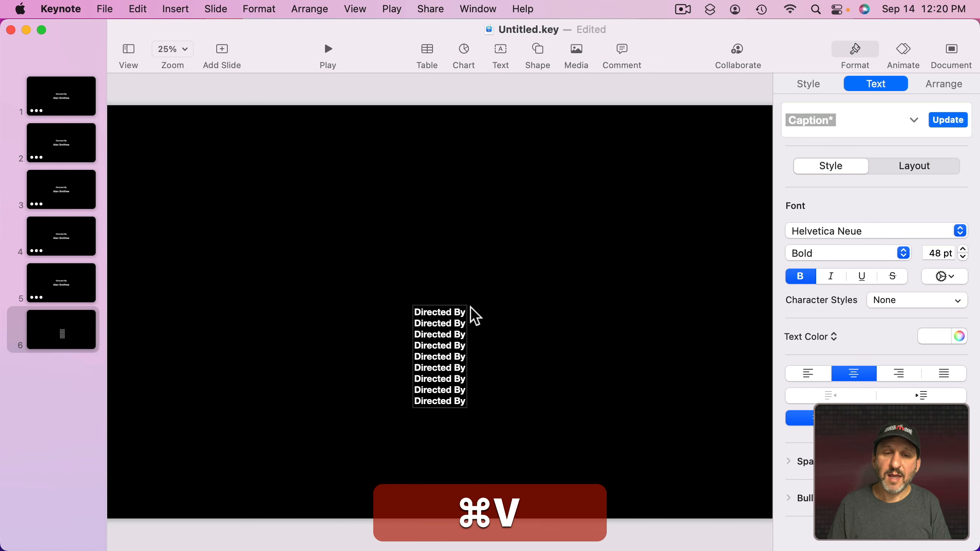
Set the line spacing of all the "Directed By" lines to Exactly 100 pt
key(super+a)
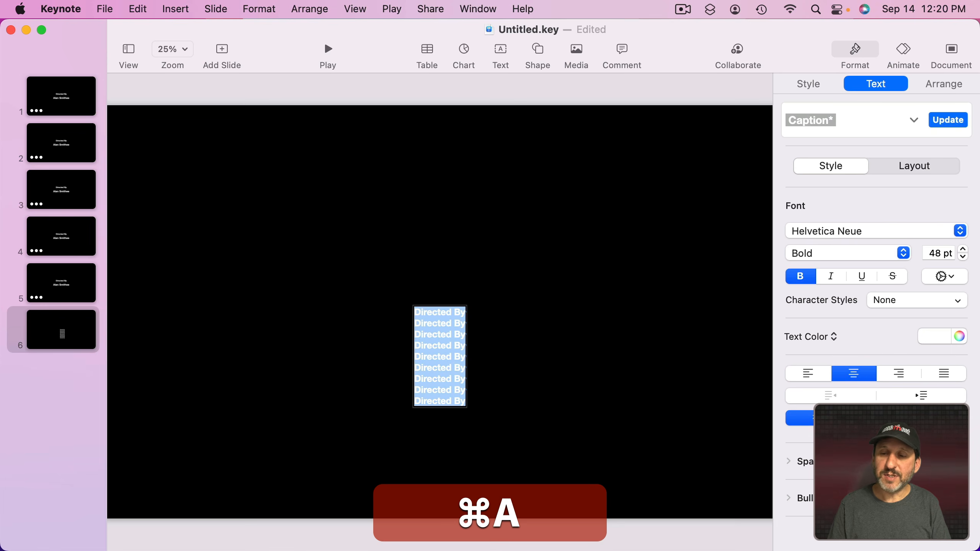
click(788, 459)
click(833, 453)
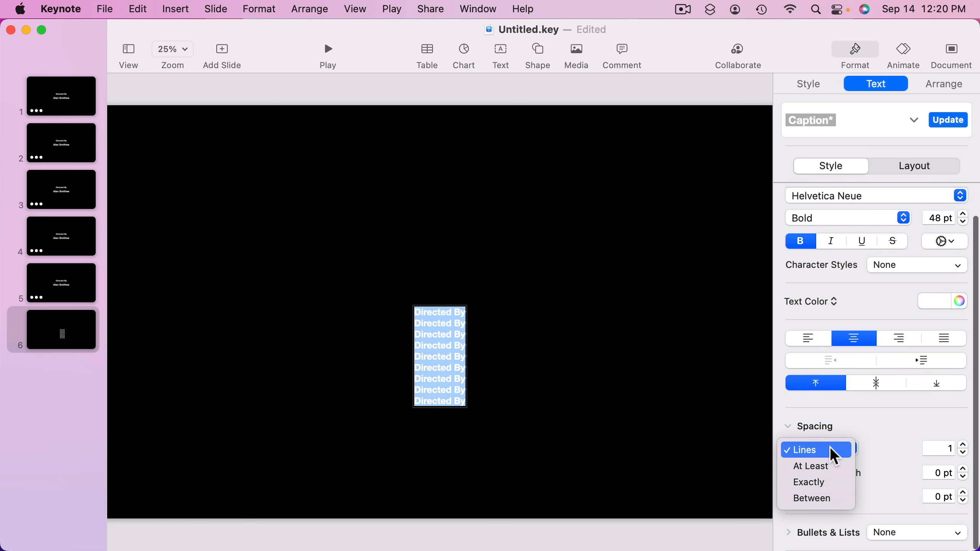
click(826, 483)
drag(963, 445, 965, 447)
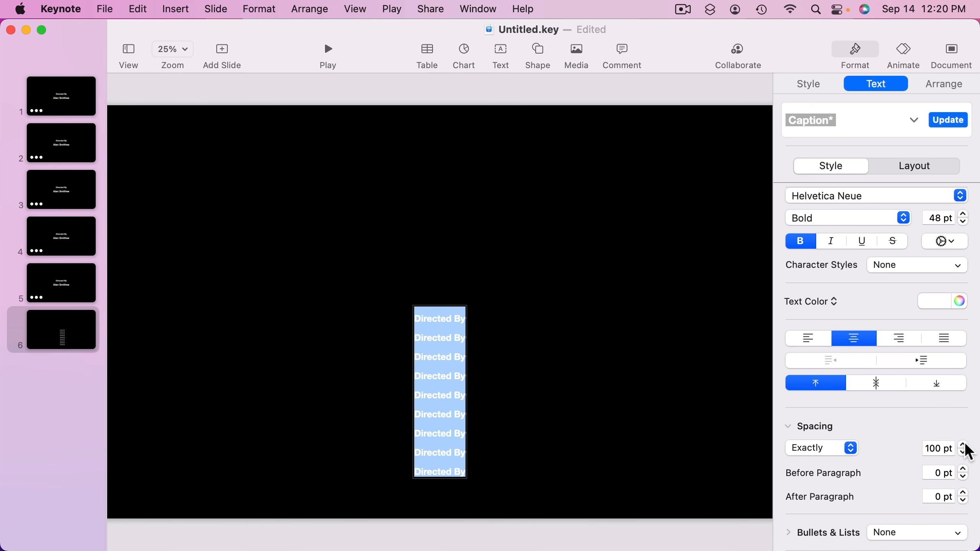
Duplicate the "Directed By" column directly to its right and left-align the text of the copy
click(545, 383)
click(413, 322)
alt+drag(448, 318, 519, 318)
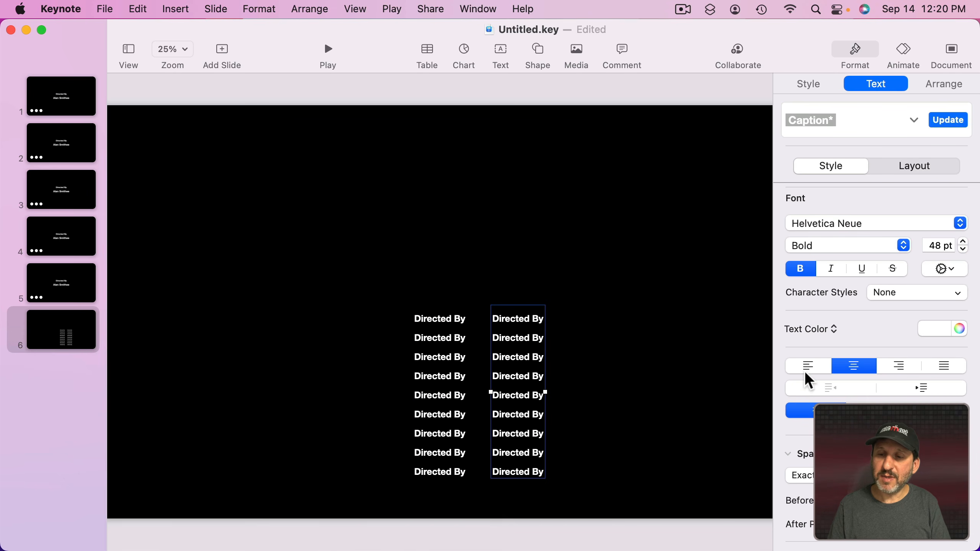
click(816, 364)
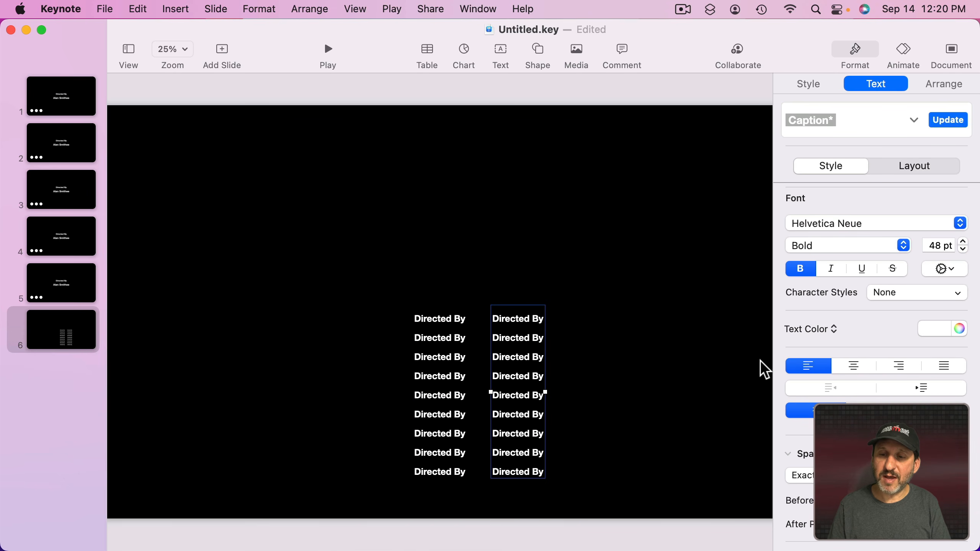
Replace the text of the duplicated column with nine lines, each containing the director's full name
double_click(503, 321)
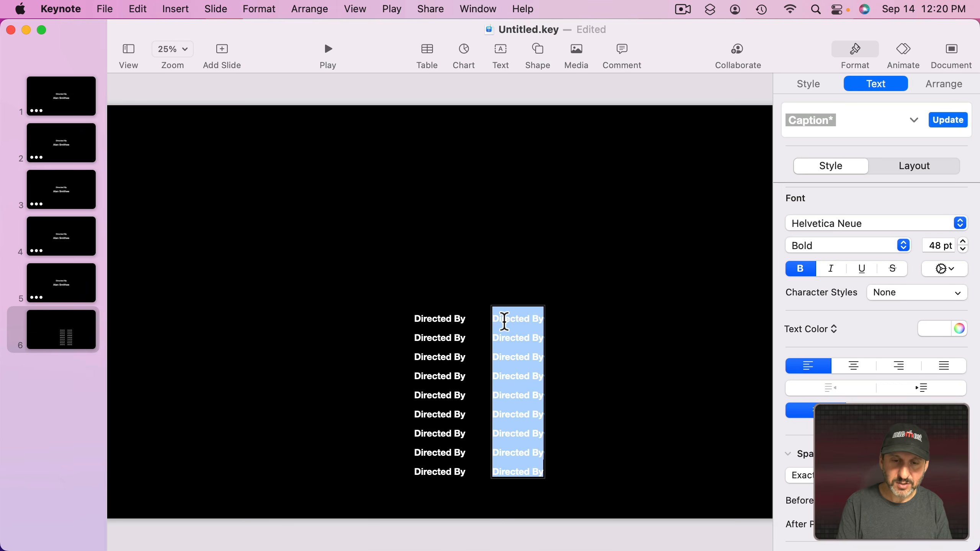
text(Alan S)
key(Return)
text(Alan Smithee)
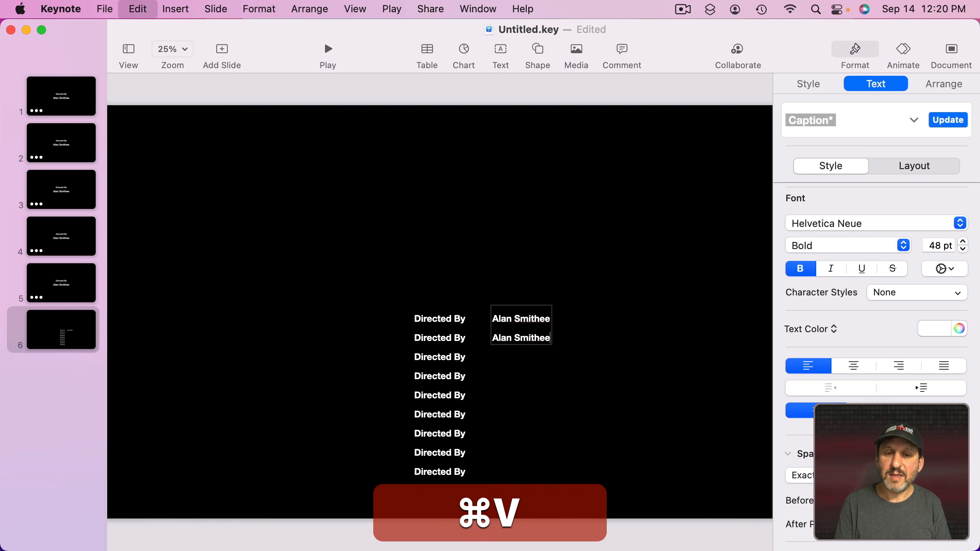
key(Return)
text(Alan Smithee)
key(Return)
key(super+v)
key(Return)
key(super+v)
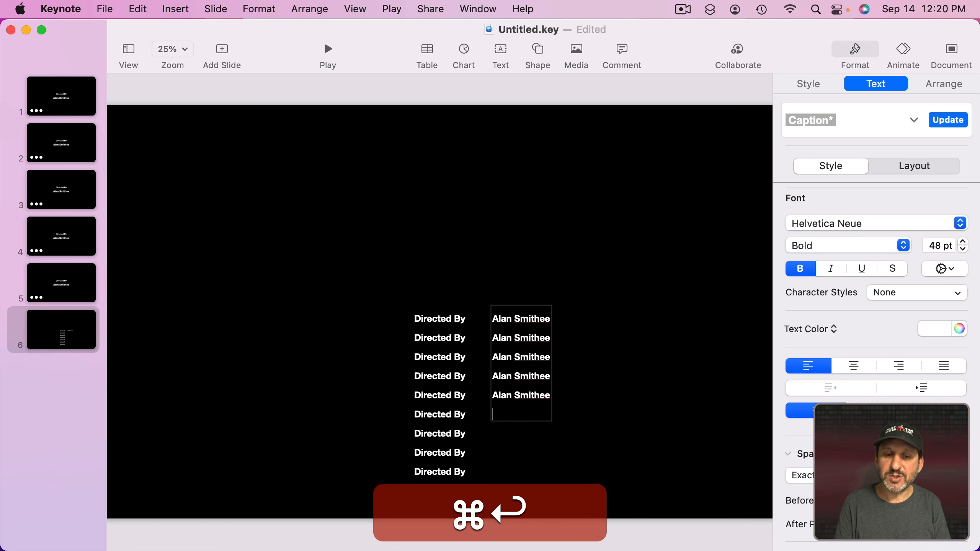
key(Return)
key(super+v)
key(Return)
key(super+v)
key(Return)
text(Alan Smithee)
key(Return)
text(Alan Smithee)
Set the font size of all the names in the second column to 62 pt
key(super+a)
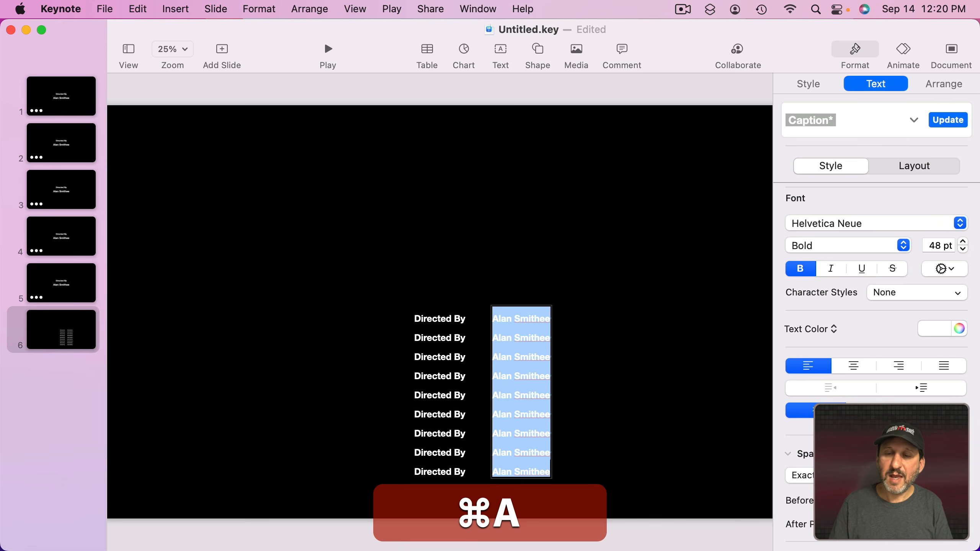
click(963, 242)
click(963, 242)
click(963, 242)
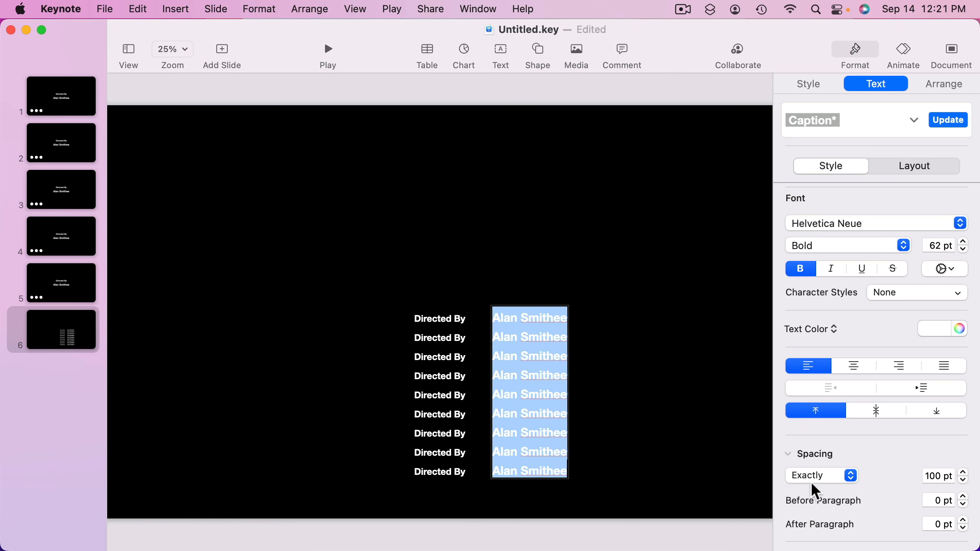
click(601, 303)
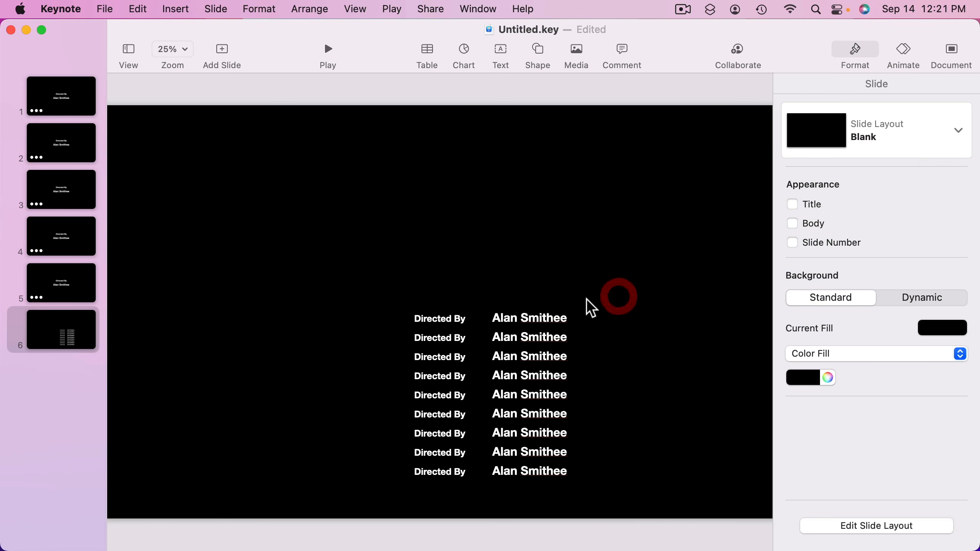
Select both credit columns, move them together to near the slide's upper edge and group them
click(516, 320)
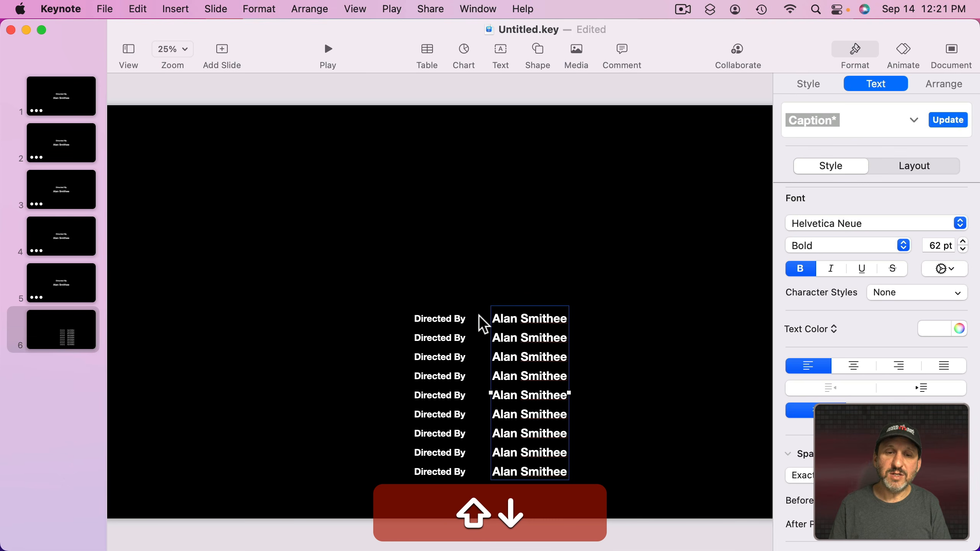
shift+click(449, 326)
drag(451, 328, 412, 152)
click(309, 9)
click(335, 234)
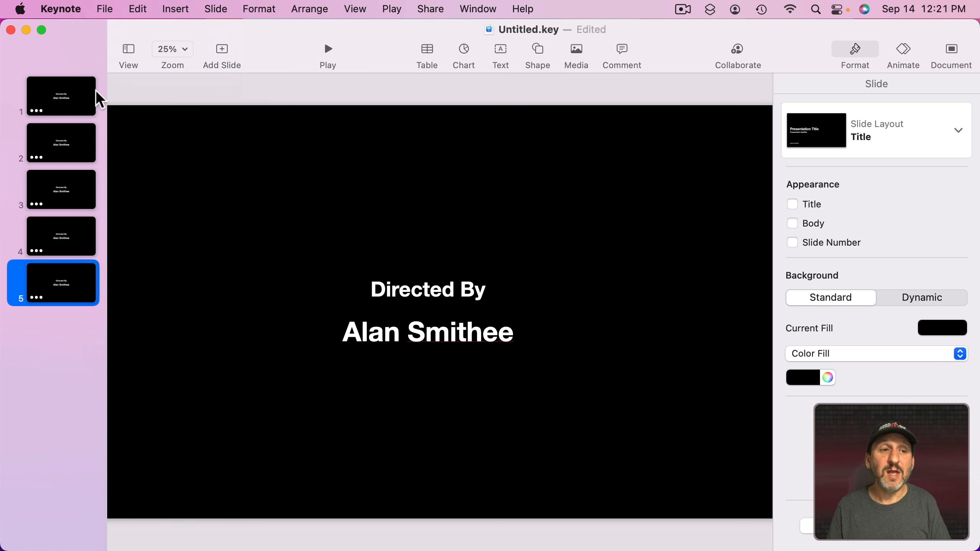
Set the background of slides 1 to 5 to No Fill and check each slide's fill
click(62, 96)
shift+click(65, 281)
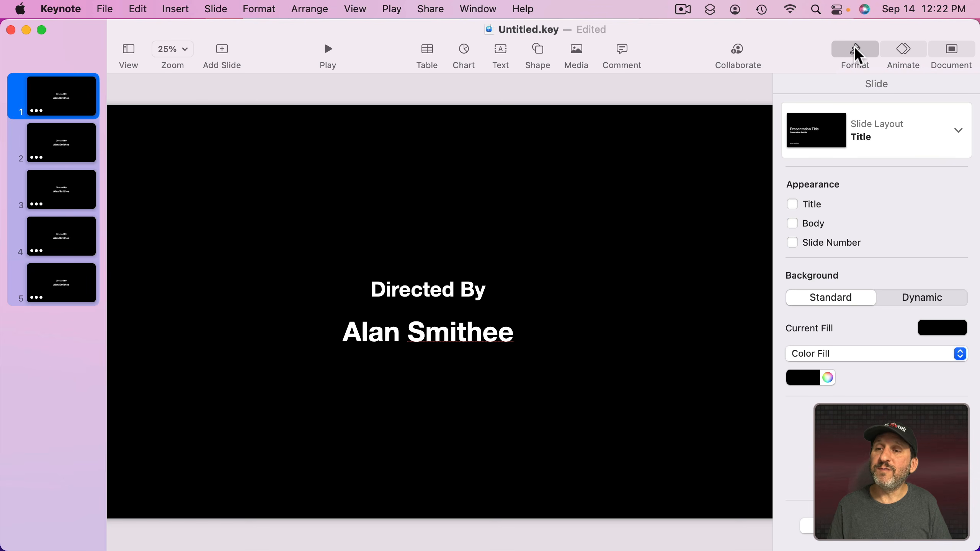
click(817, 343)
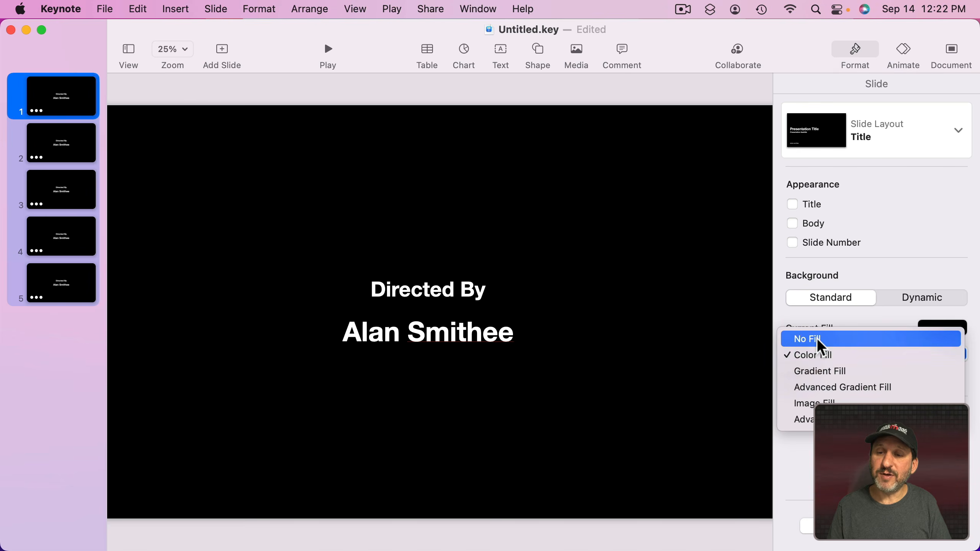
click(818, 339)
click(84, 274)
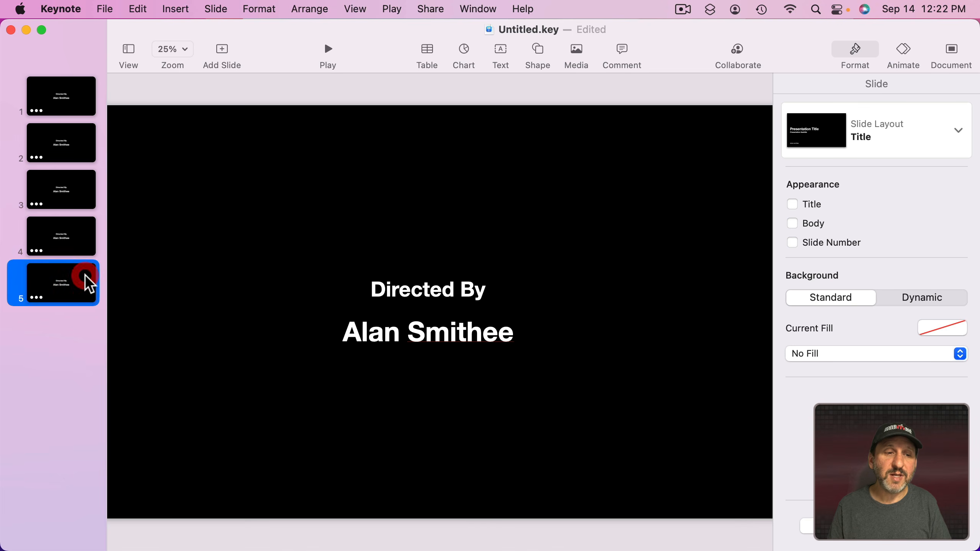
click(73, 235)
click(74, 195)
click(73, 148)
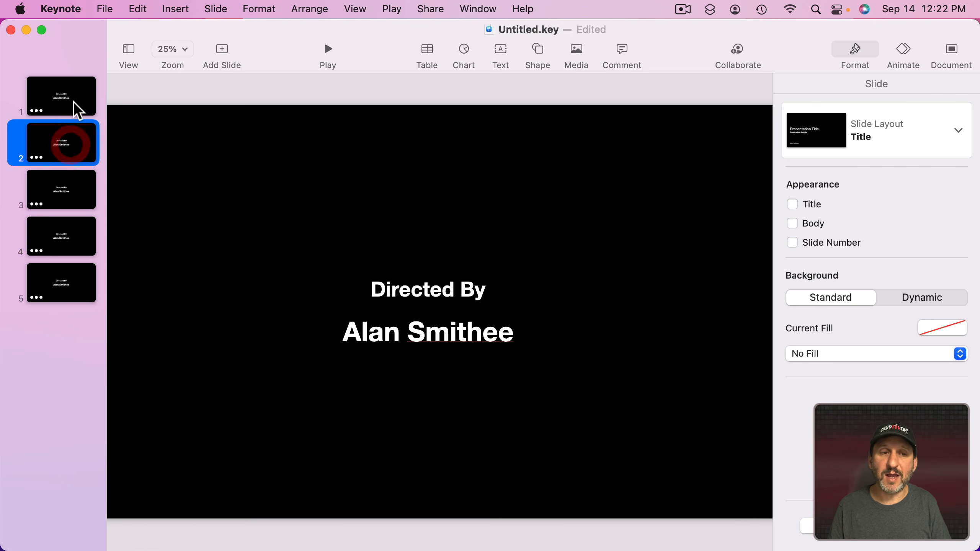
click(73, 102)
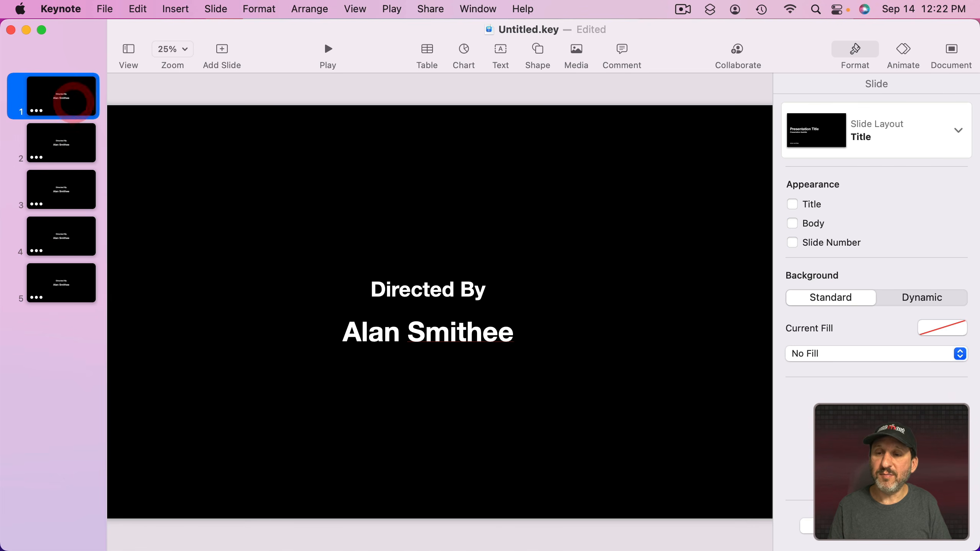
Set up a movie export with Custom resolution, Apple ProRes 4444 compression and transparent backgrounds
click(106, 8)
mouse_move(113, 208)
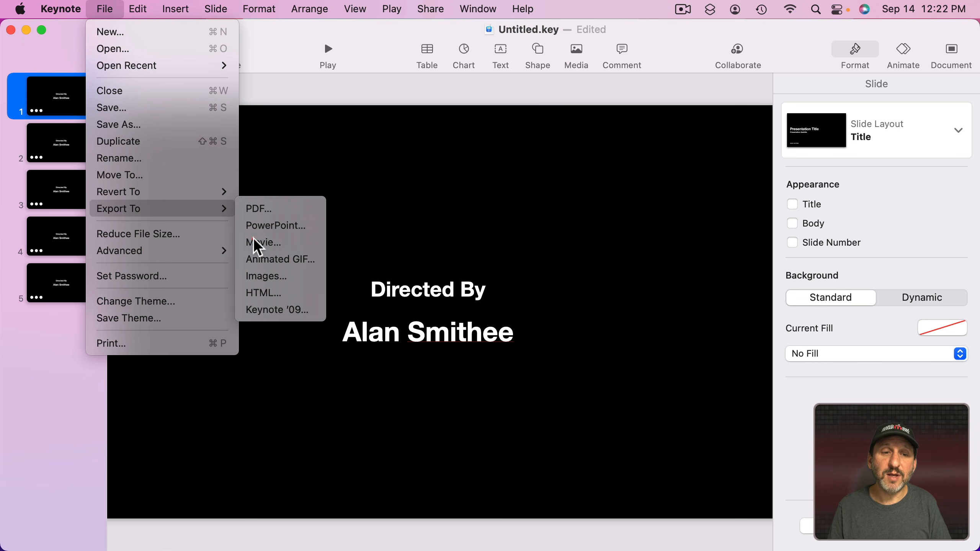
click(256, 243)
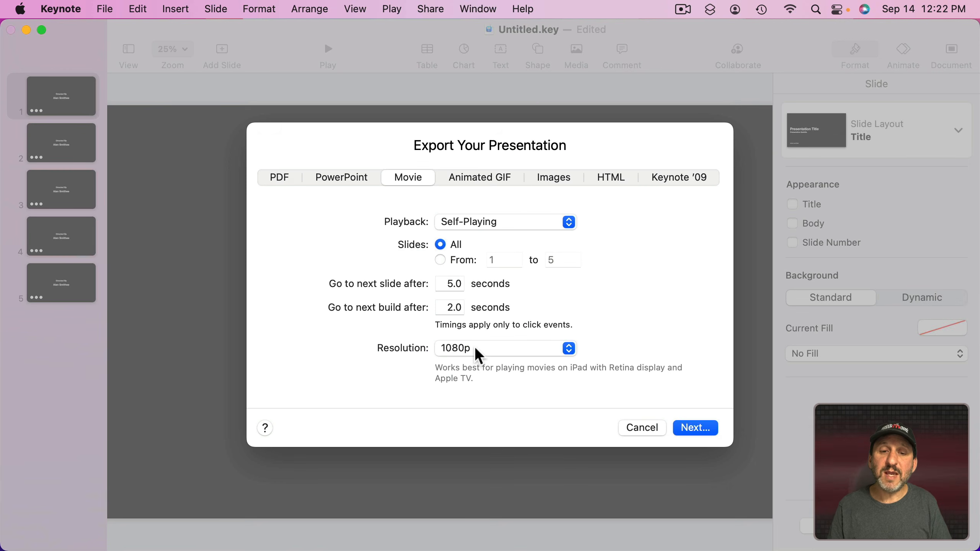
click(476, 349)
click(473, 367)
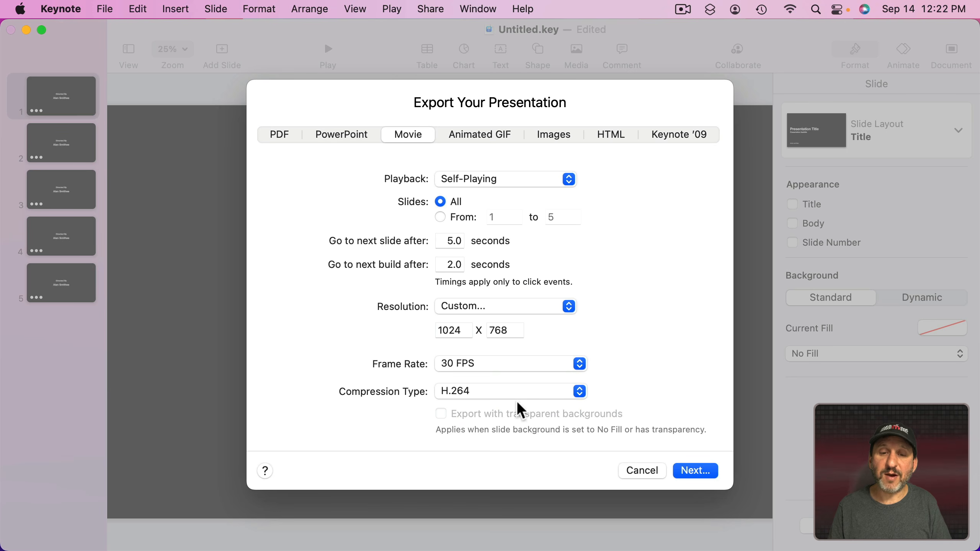
click(494, 395)
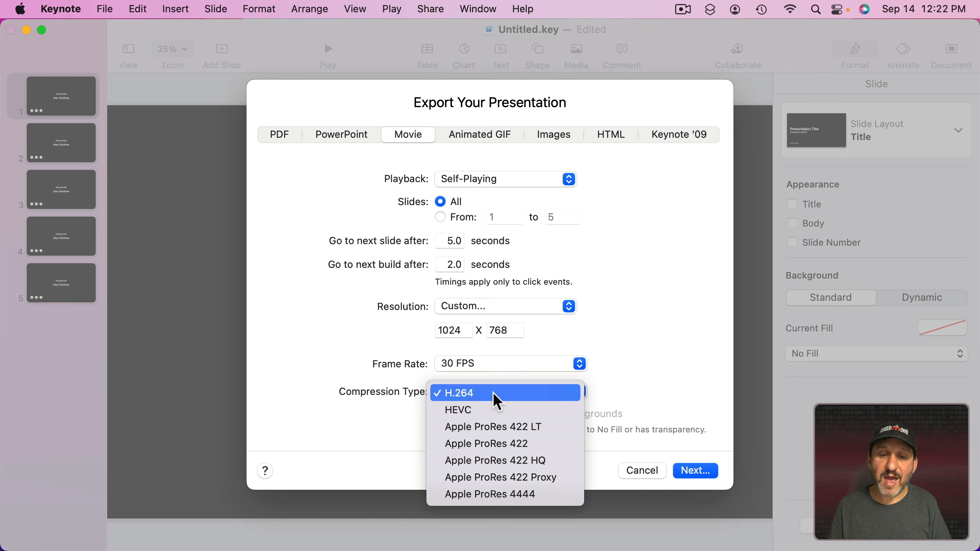
click(483, 495)
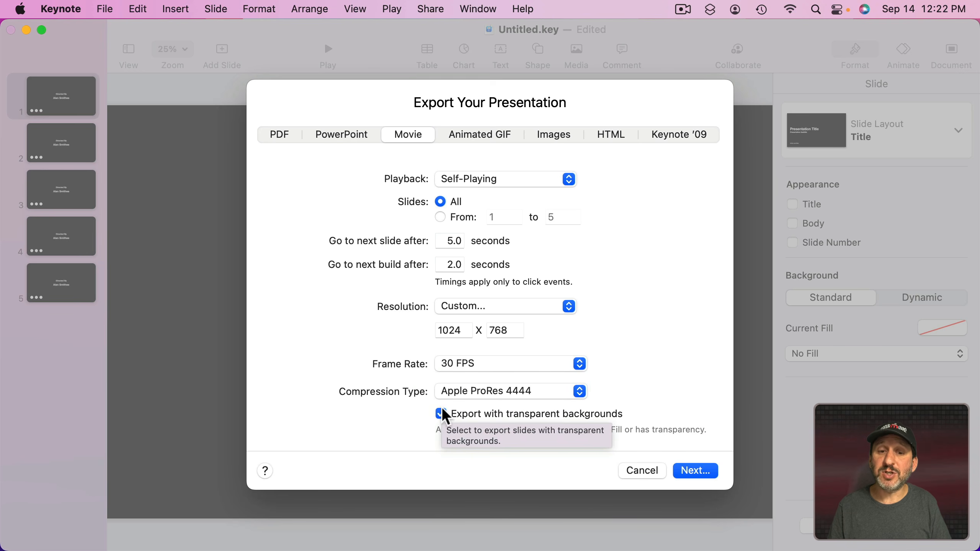
Set the movie's custom resolution to 3840 x 2160 and proceed to saving the export
click(458, 308)
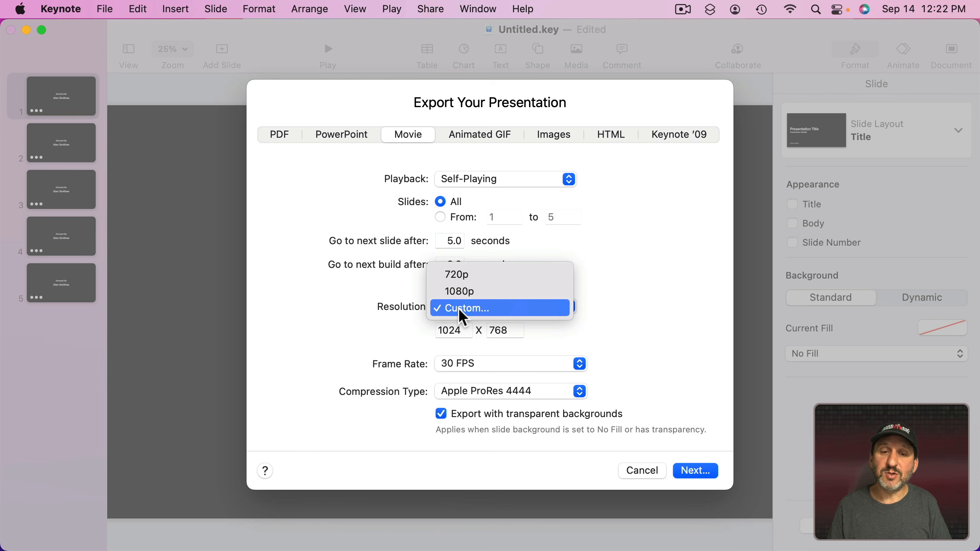
double_click(454, 329)
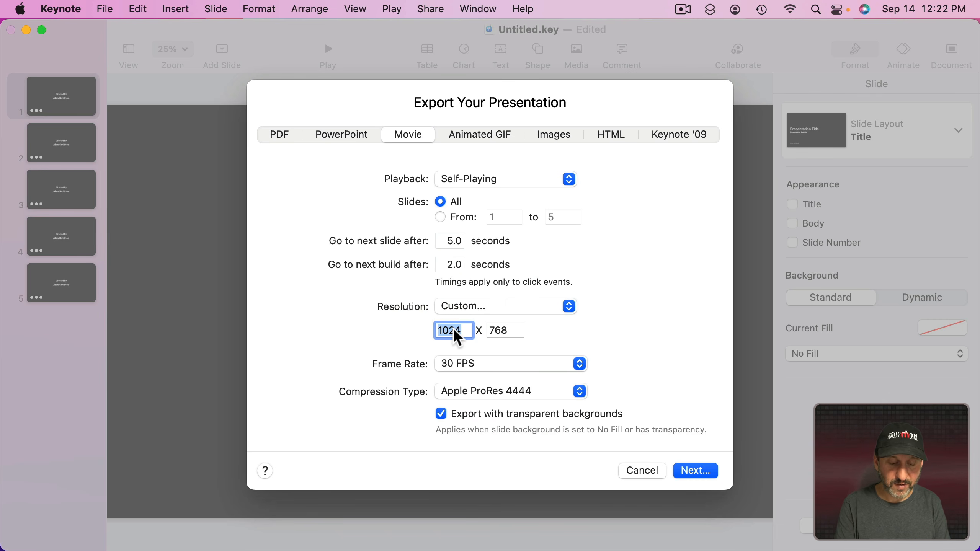
text(3840)
key(Tab)
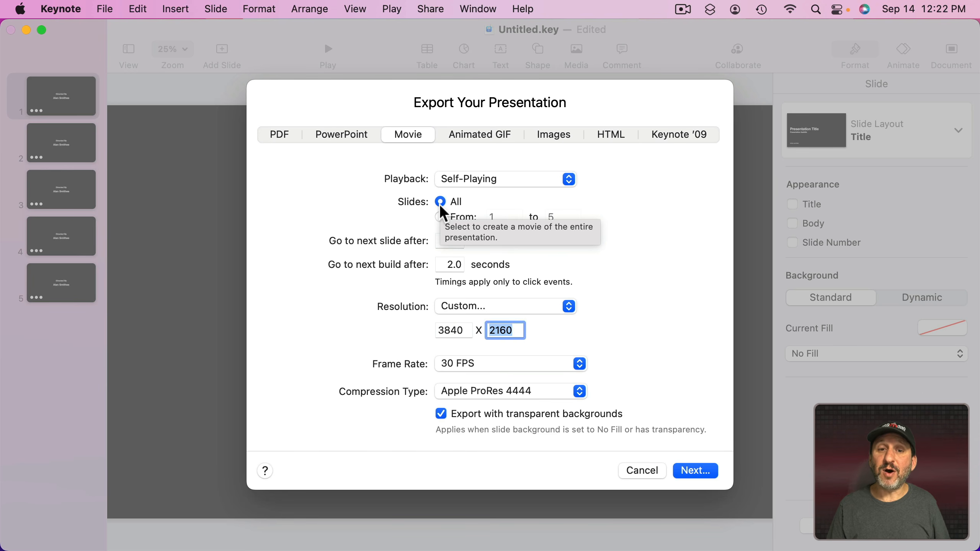
click(696, 470)
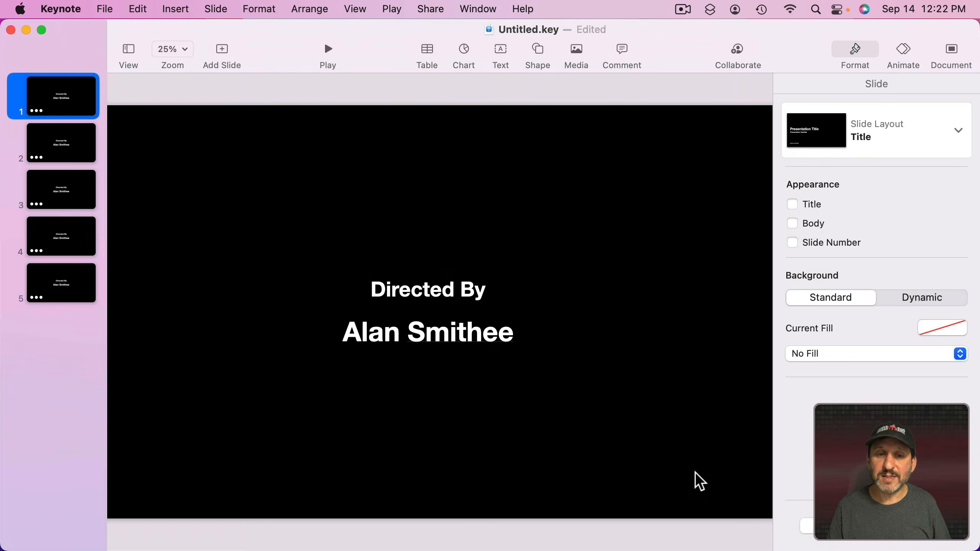
Export the movie to the desktop with the file name Titles
text(Titles)
key(cmd+shift+o)
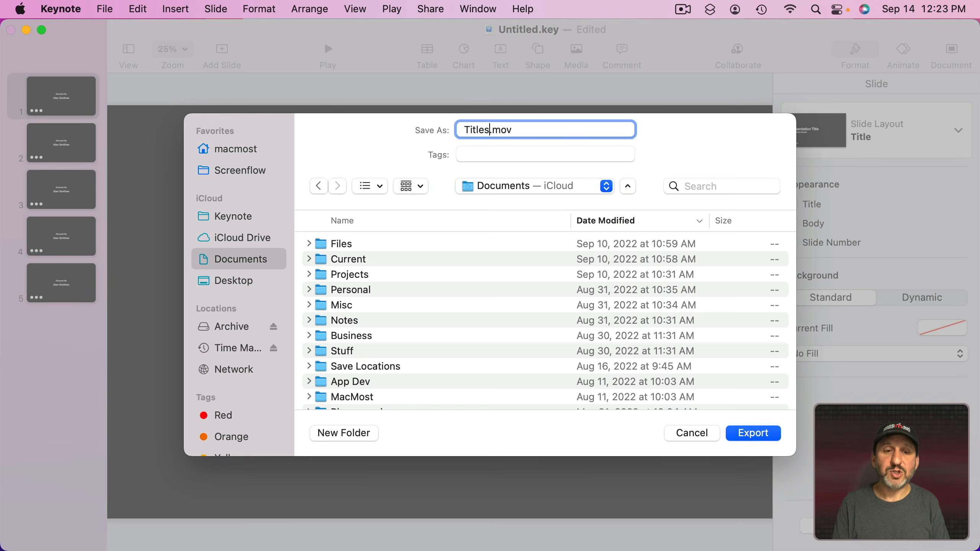
key(super+d)
key(super+Return)
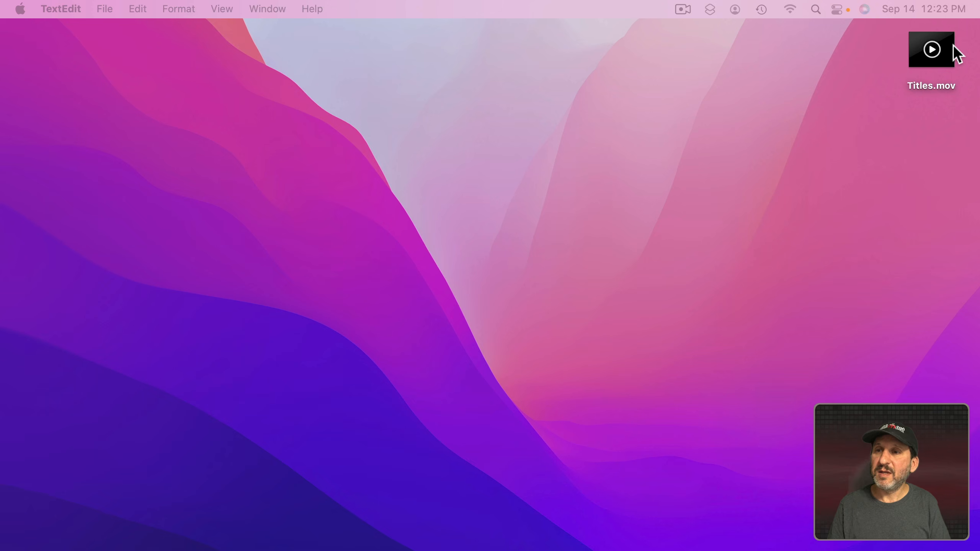
Open Titles.mov from the desktop in QuickTime Player, play it and close it
double_click(941, 47)
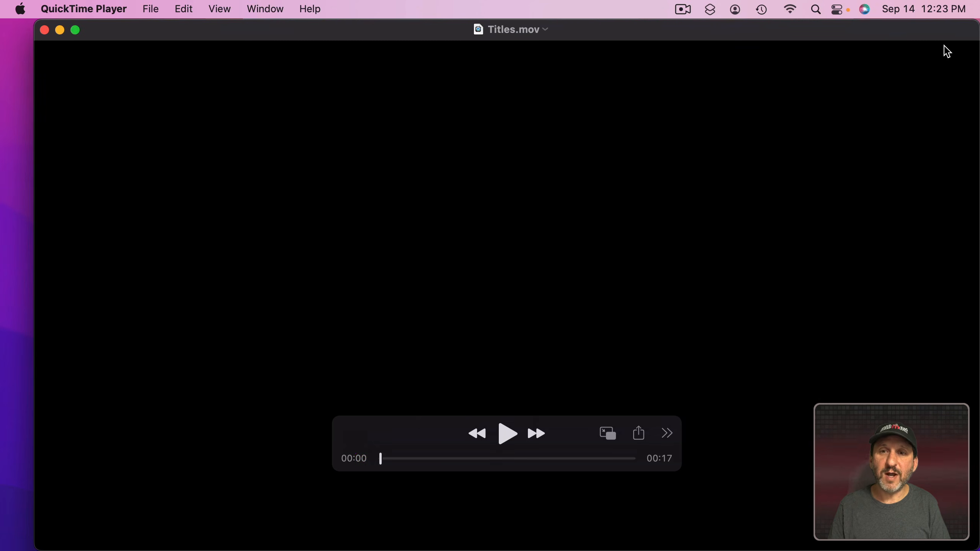
click(507, 434)
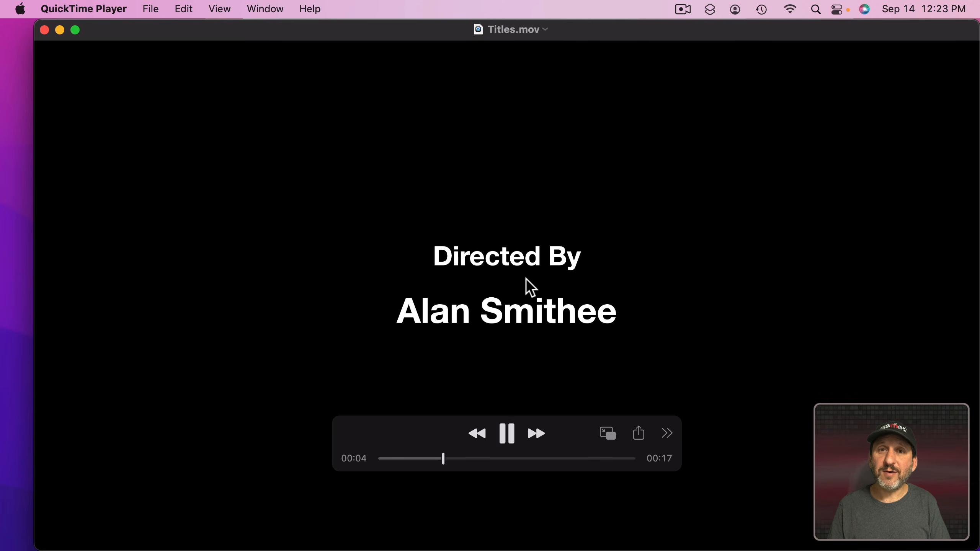
key(super+w)
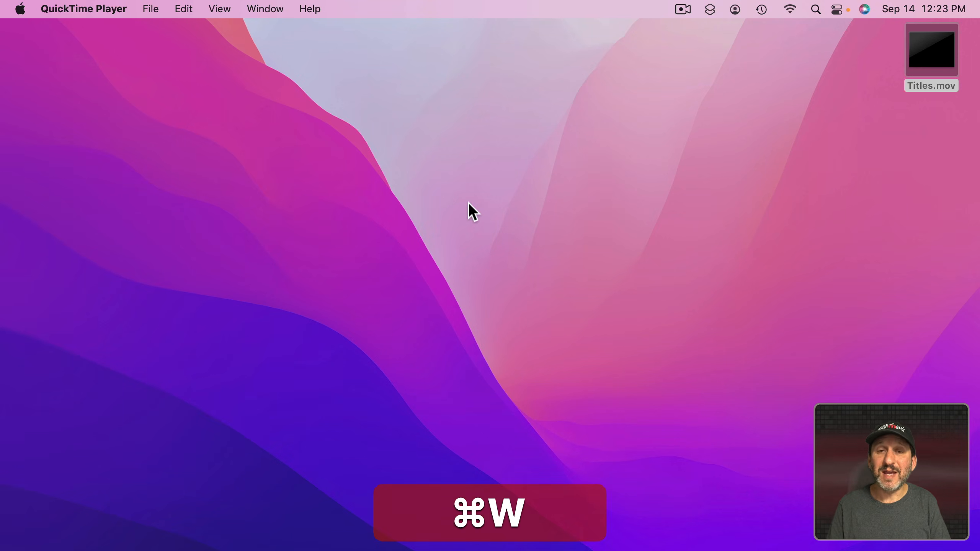
Switch to iMovie to work on the My Movie 1 project
mouse_move(523, 548)
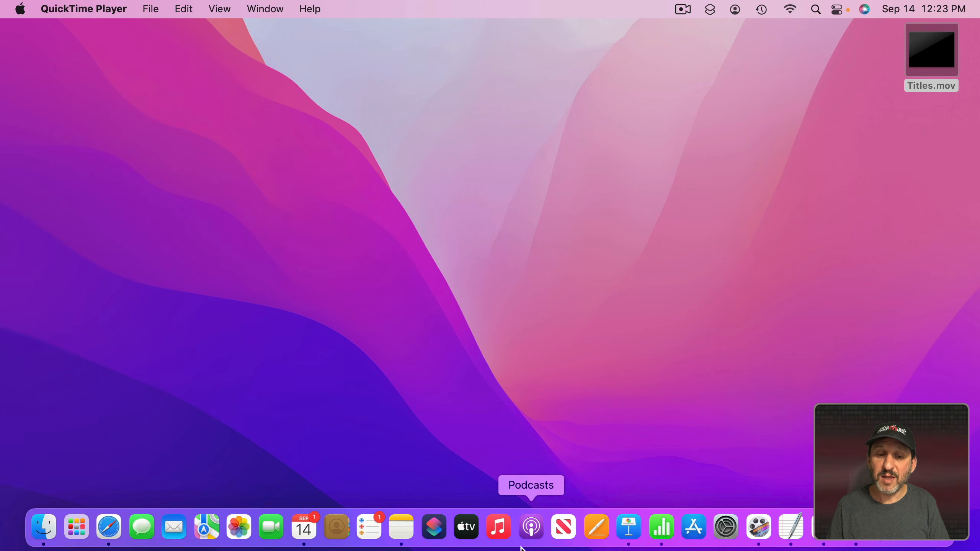
click(832, 540)
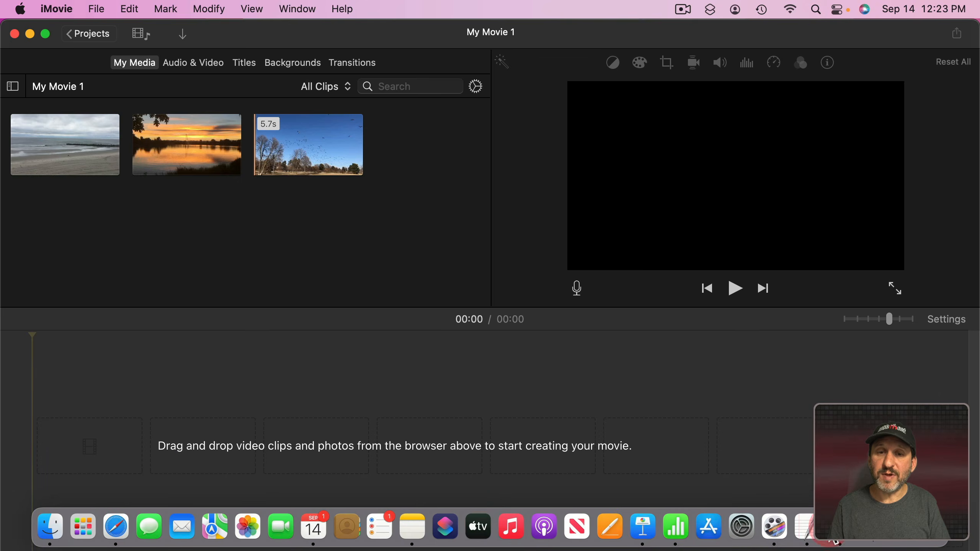
Try Titles.mov from the desktop as the only clip in the empty timeline, preview it and delete the clip
drag(767, 34, 688, 28)
drag(931, 50, 131, 448)
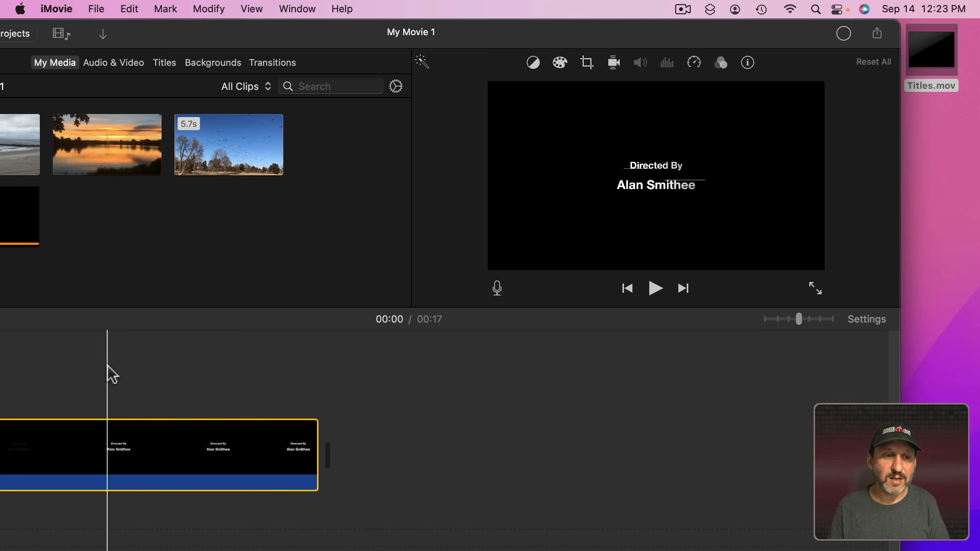
drag(161, 31, 321, 27)
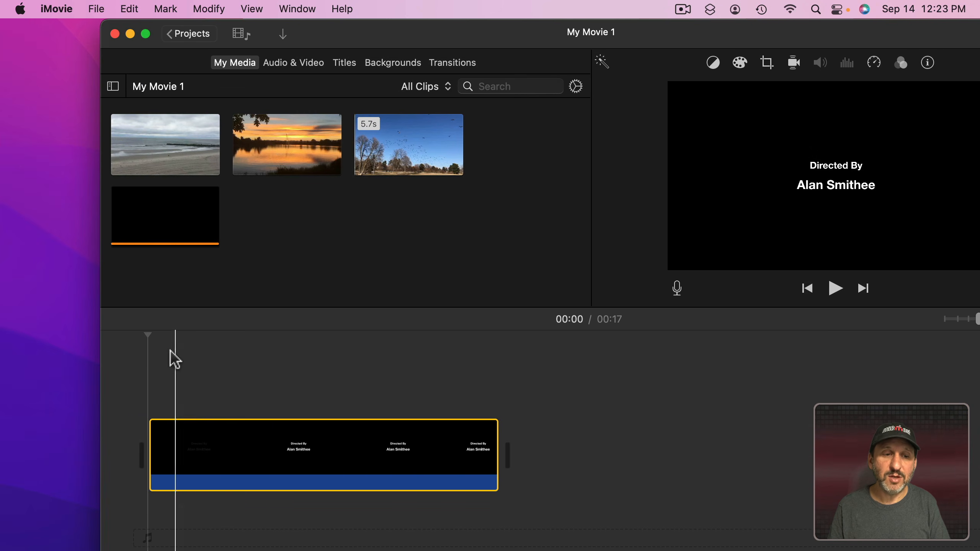
click(228, 340)
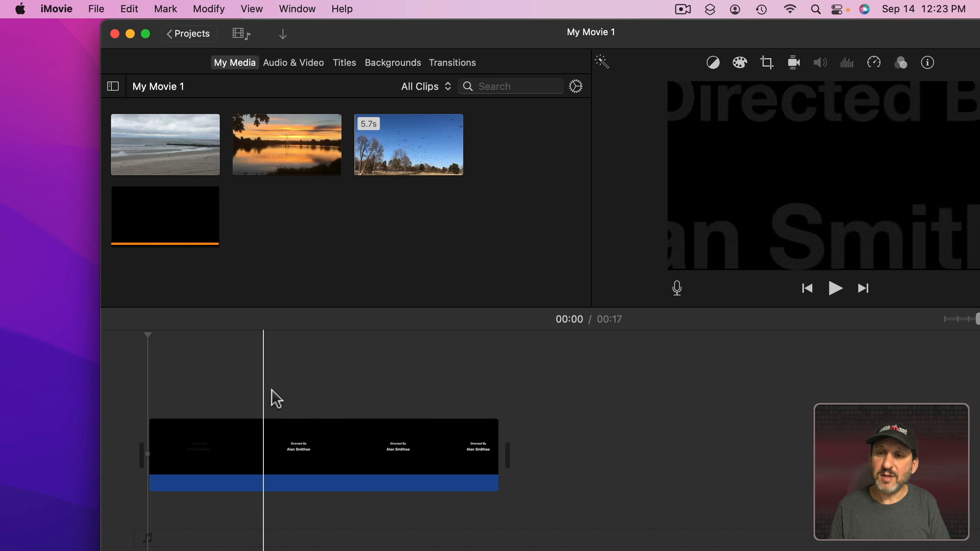
click(223, 440)
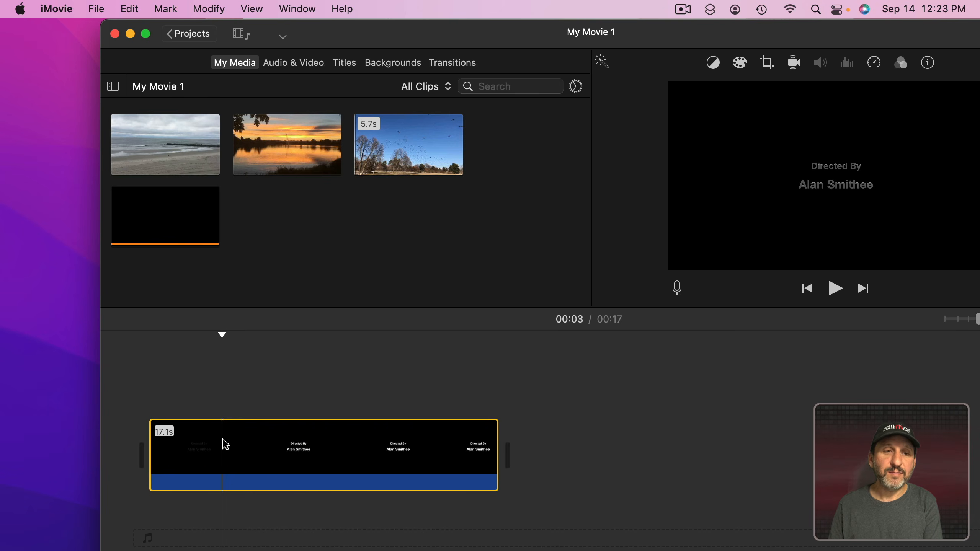
key(BackSpace)
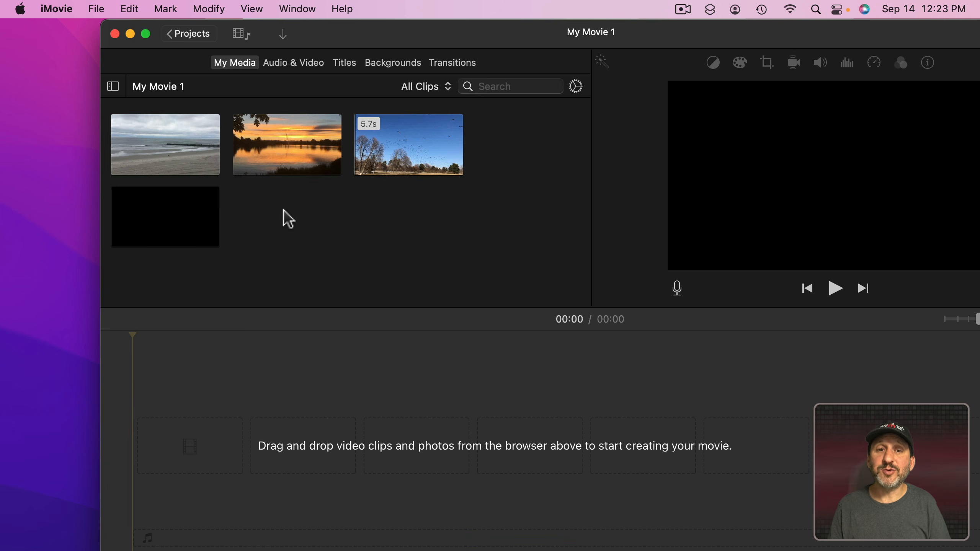
Add the beach clip to the timeline and place Titles.mov from the desktop above it as an overlay
click(158, 142)
drag(158, 139, 160, 459)
drag(621, 34, 534, 38)
drag(942, 72, 31, 389)
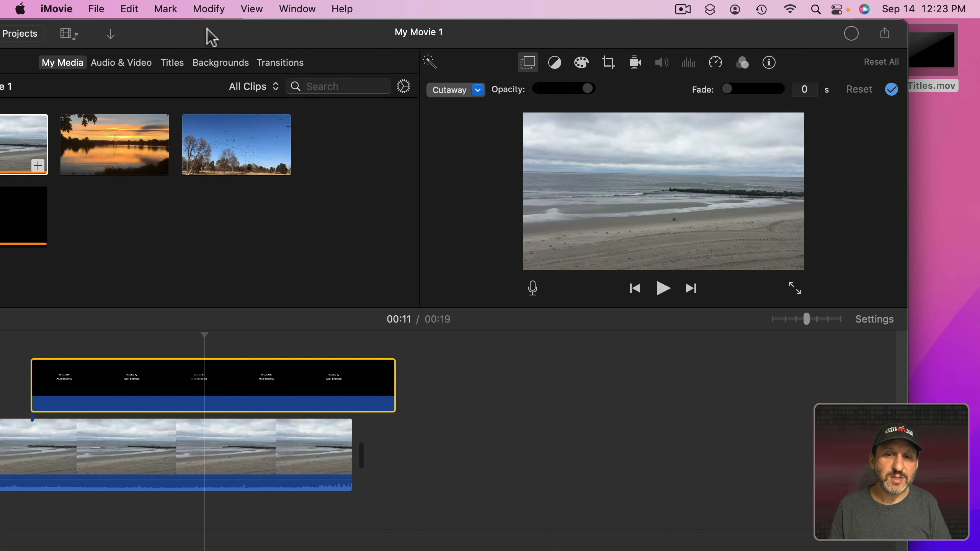
Align the titles overlay with the start of the beach clip and play back the combined result
drag(211, 38, 397, 37)
drag(312, 374, 259, 385)
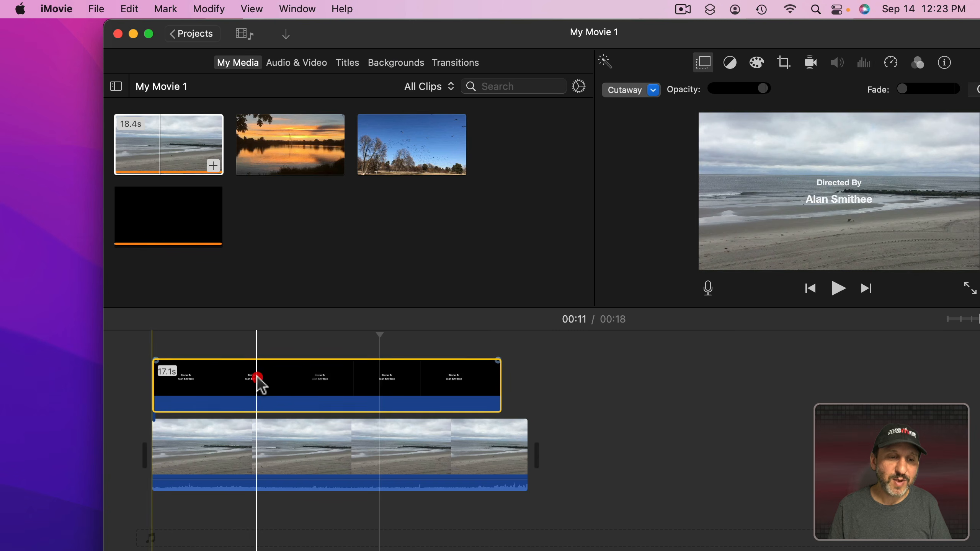
key(space)
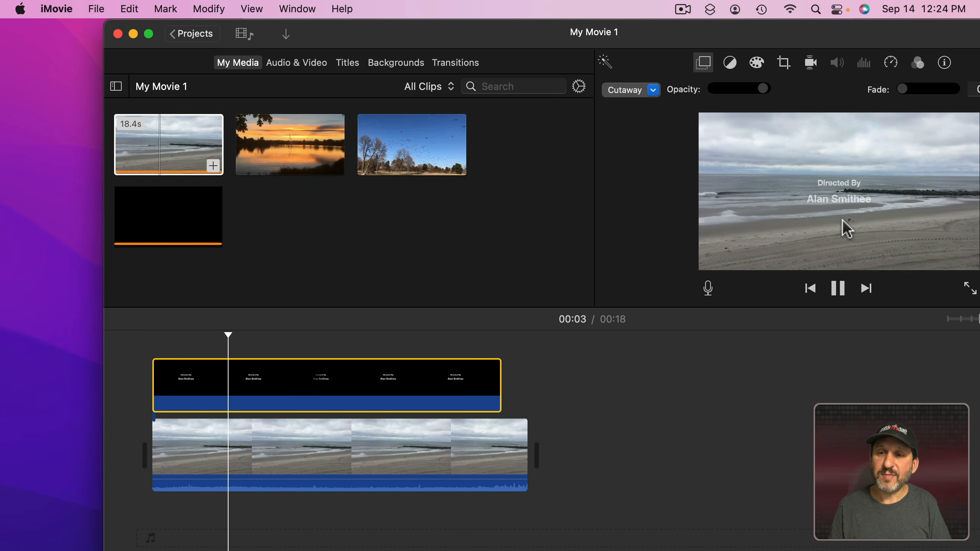
key(space)
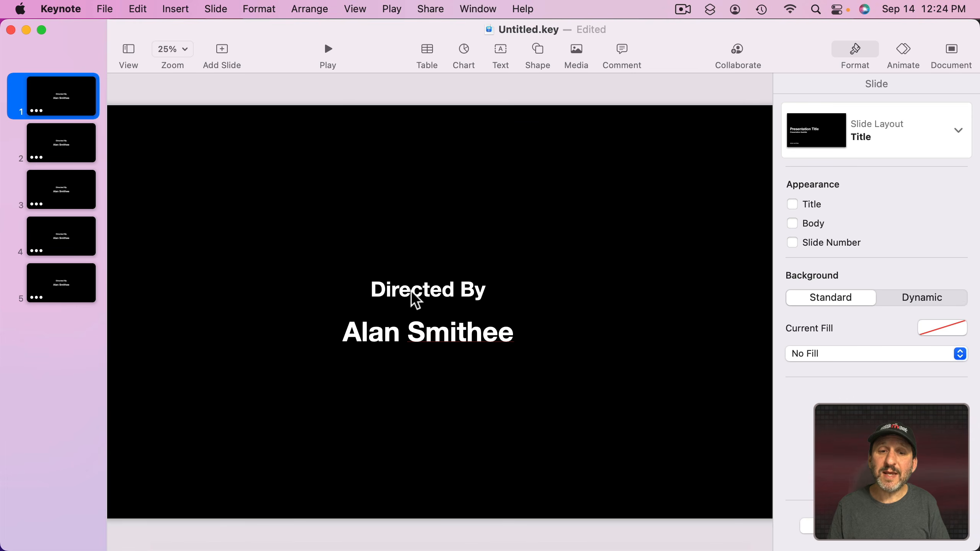
Select the "Directed By" and name text boxes on slide 1 and add an outline to their text
click(410, 290)
shift+click(410, 340)
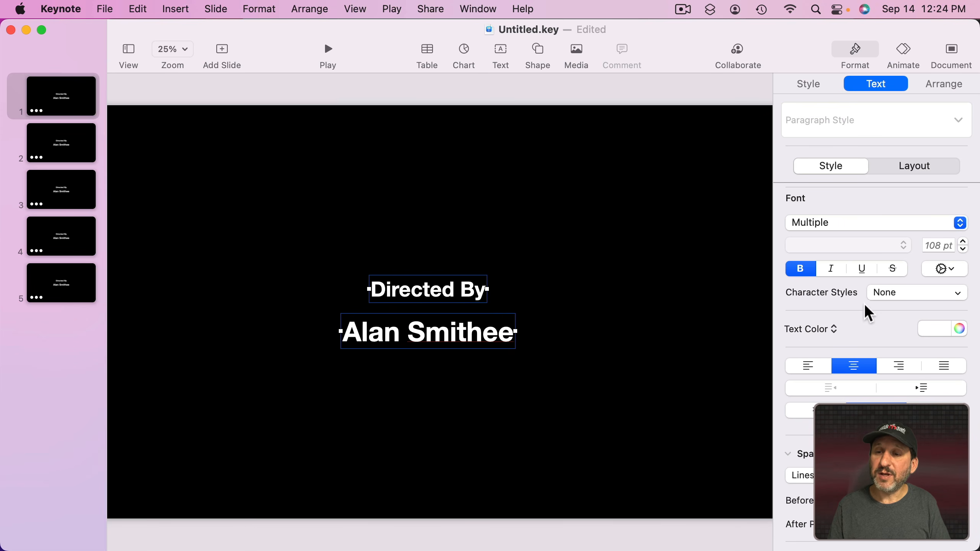
click(944, 269)
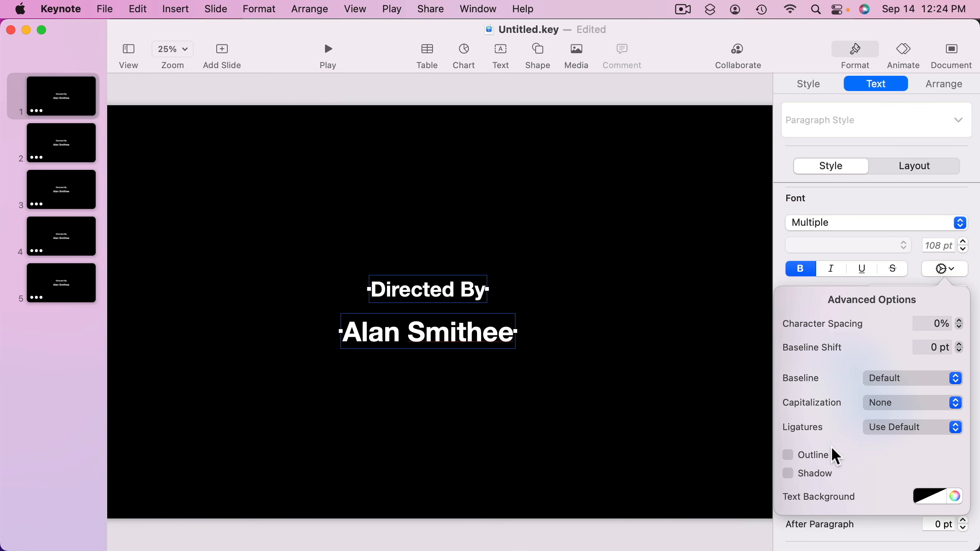
click(818, 454)
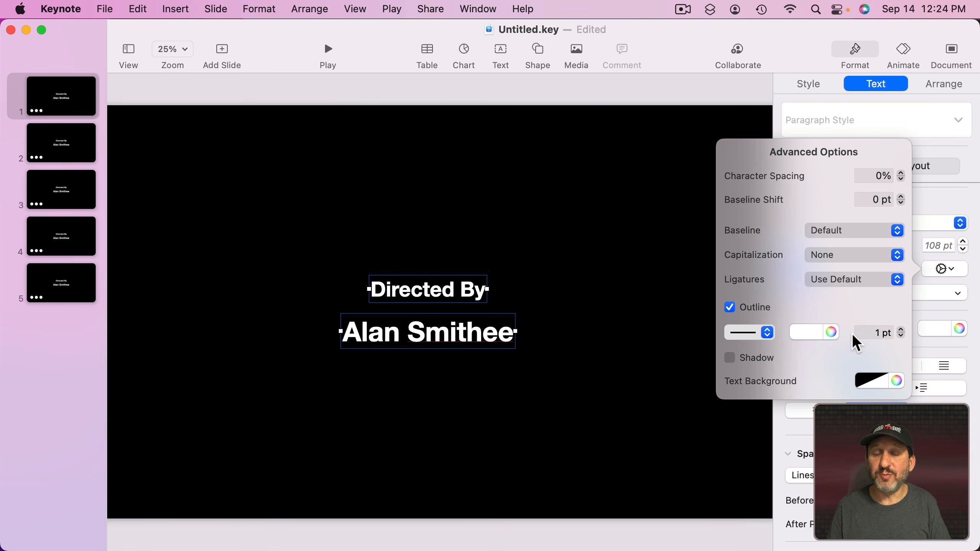
click(805, 80)
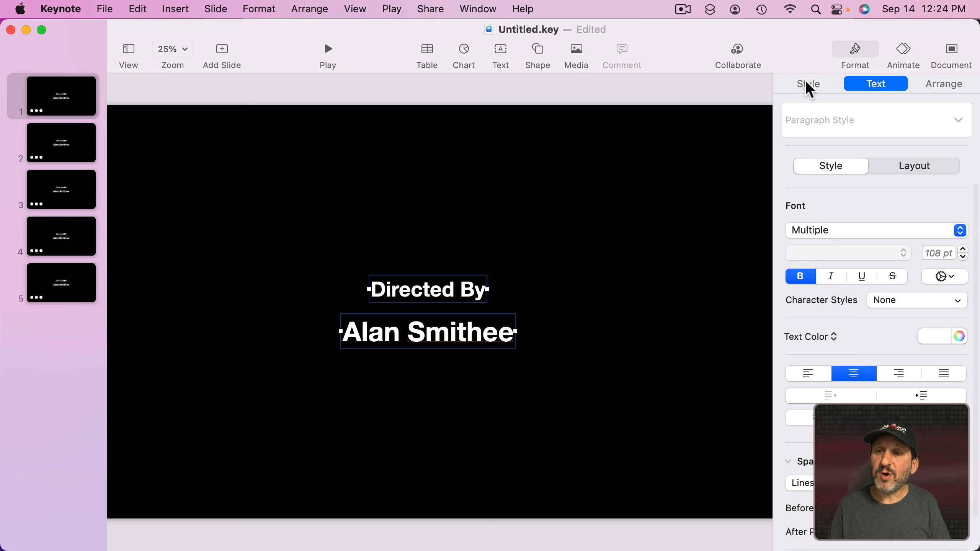
Apply a Drop Shadow to both selected text boxes and look over its settings
click(809, 84)
click(835, 401)
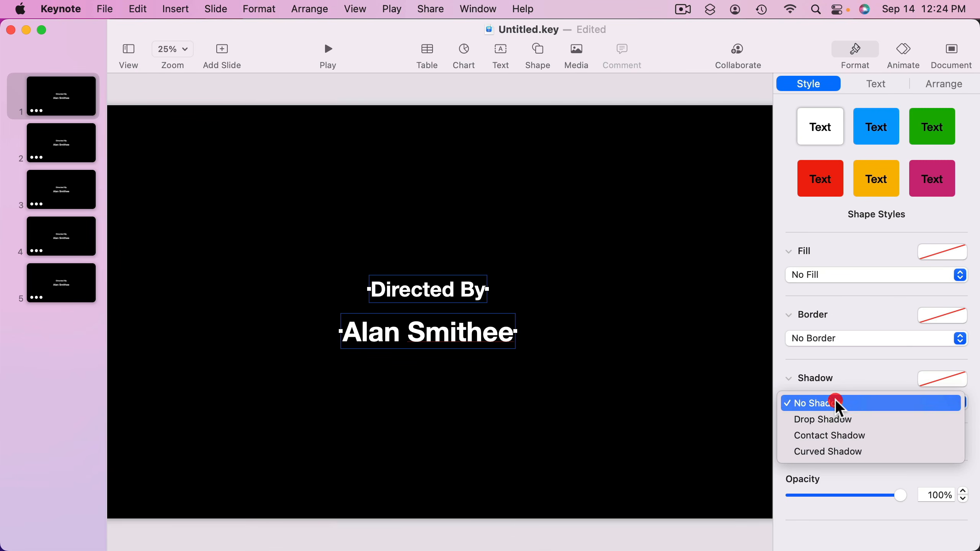
click(832, 419)
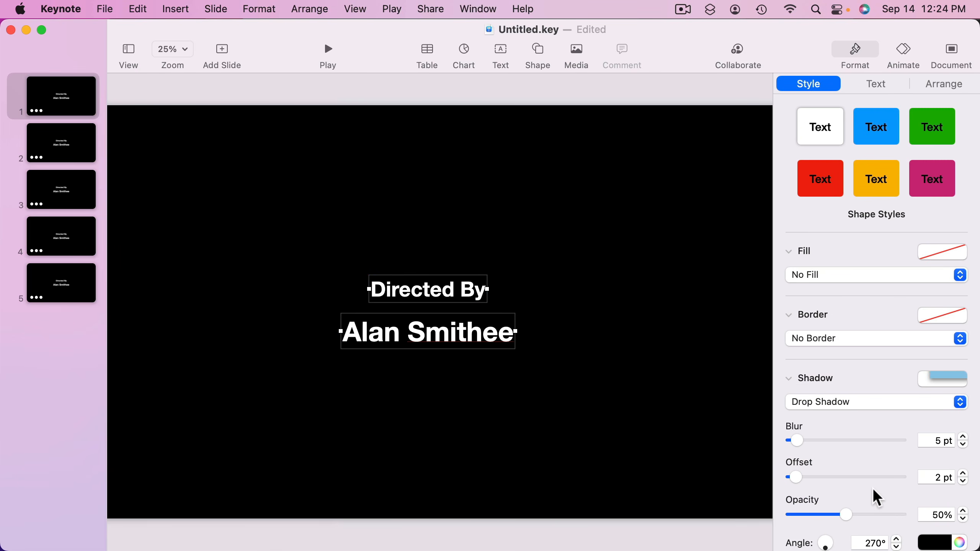
scroll(876, 498, down, 3)
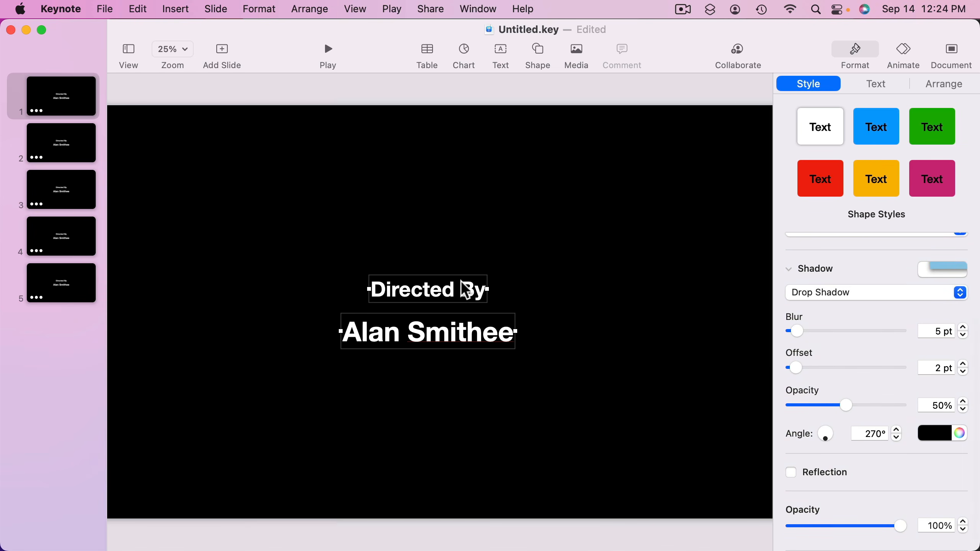